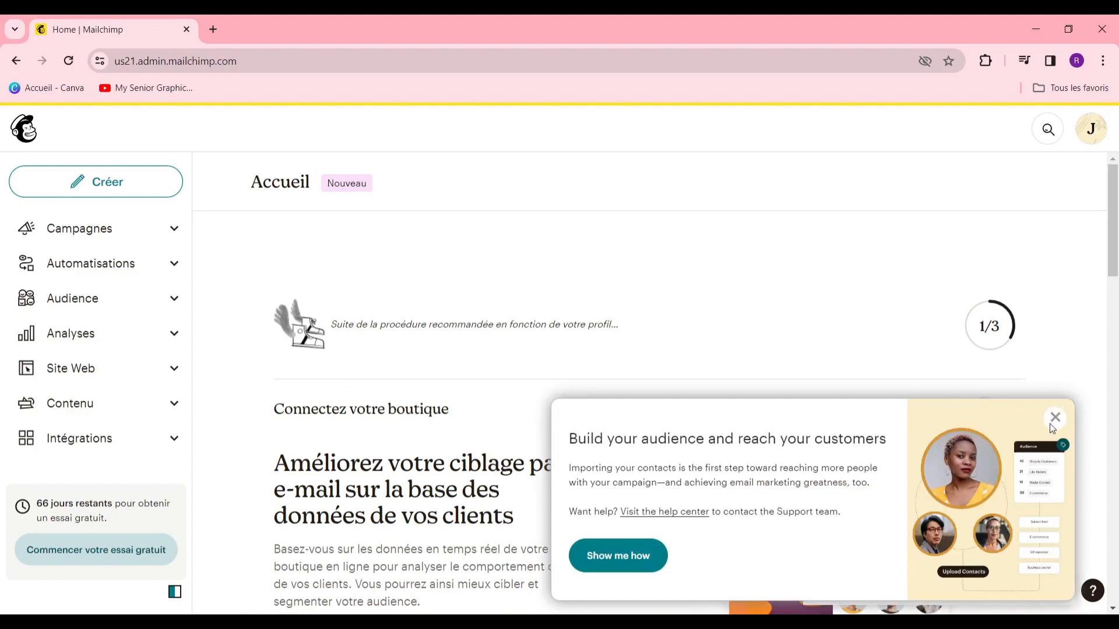
- Close the audience-building pop-up and look through the store connection suggestions on the home page
{"action": "left_click", "coordinate": [1055, 417]}
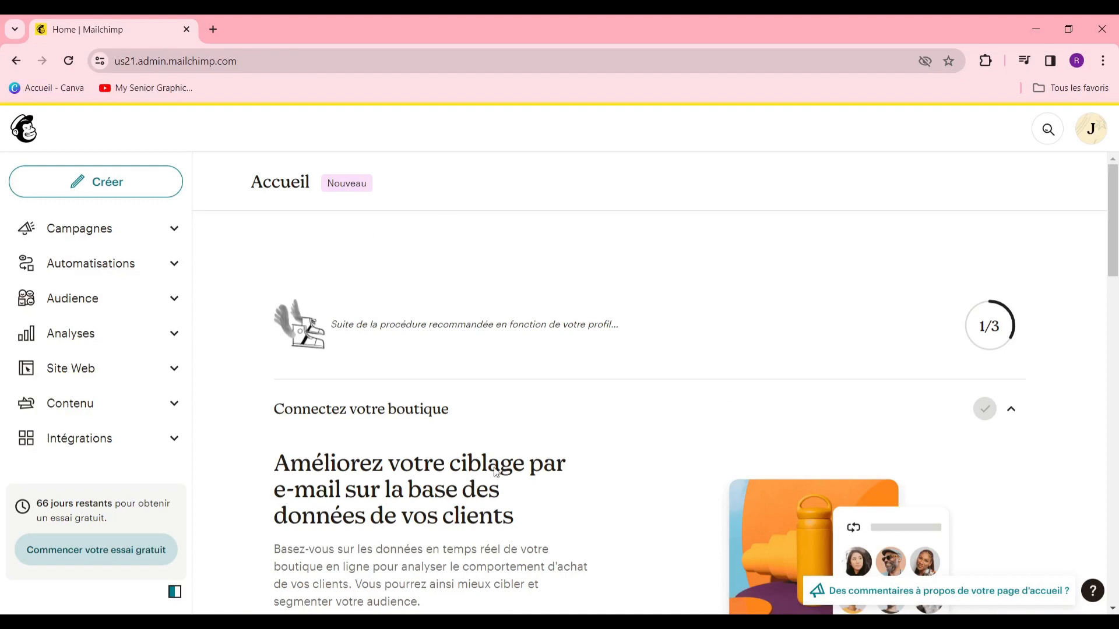
{"action": "scroll", "coordinate": [759, 418], "scroll_direction": "down", "scroll_amount": 6}
{"action": "scroll", "coordinate": [702, 423], "scroll_direction": "up", "scroll_amount": 6}
{"action": "scroll", "coordinate": [628, 368], "scroll_direction": "down", "scroll_amount": 3}
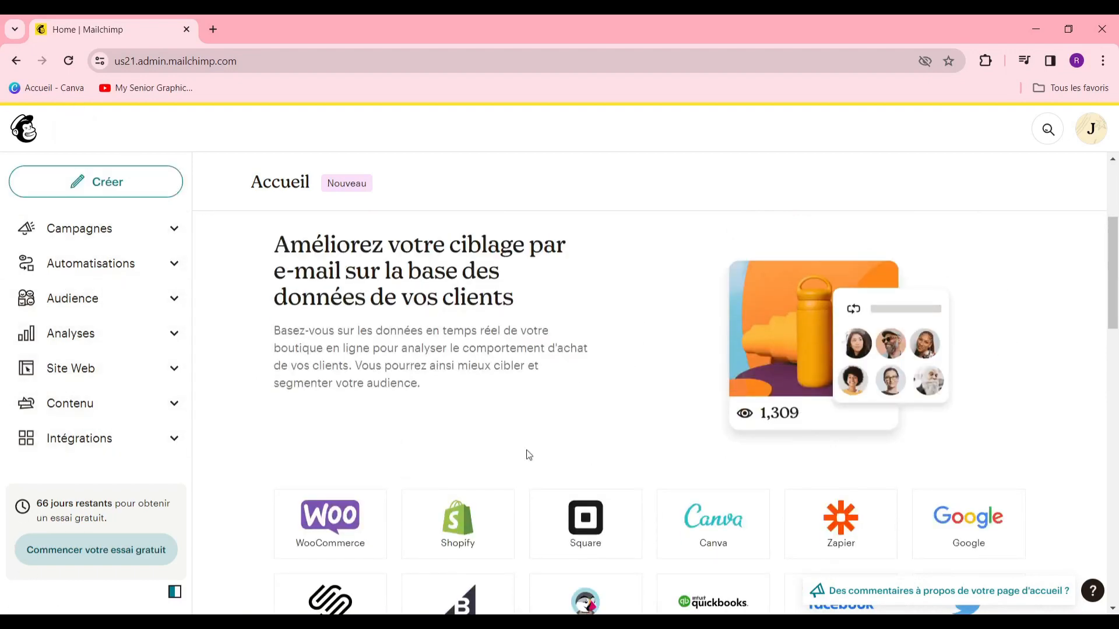
{"action": "scroll", "coordinate": [513, 454], "scroll_direction": "up", "scroll_amount": 2}
{"action": "scroll", "coordinate": [504, 461], "scroll_direction": "down", "scroll_amount": 3}
{"action": "scroll", "coordinate": [524, 443], "scroll_direction": "up", "scroll_amount": 4}
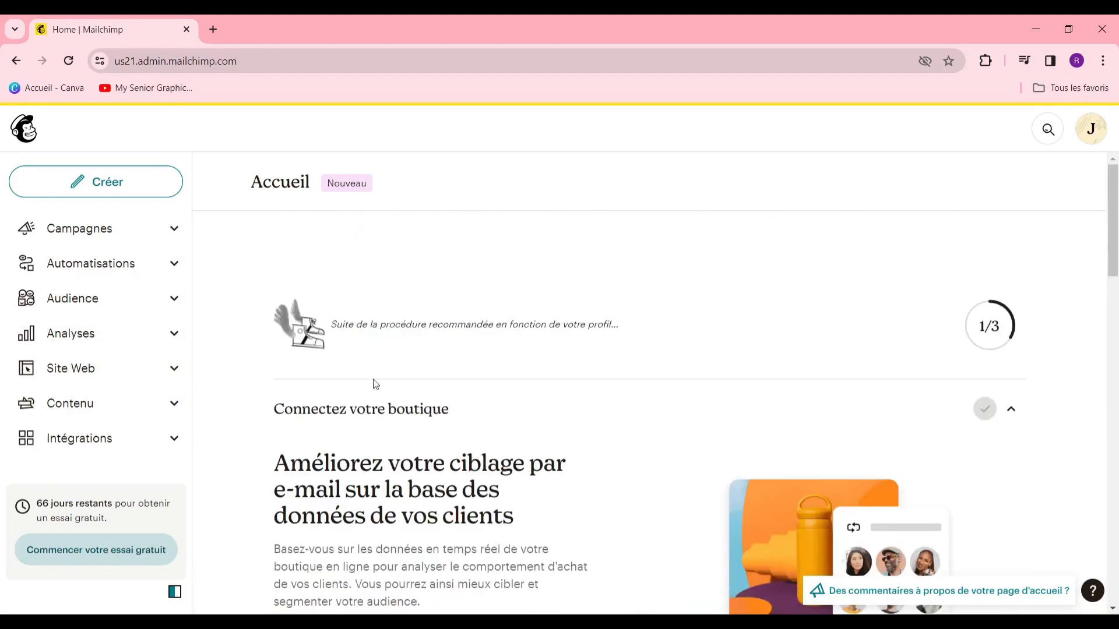
- Open the Campagnes section and view the pages it contains
{"action": "left_click", "coordinate": [163, 231]}
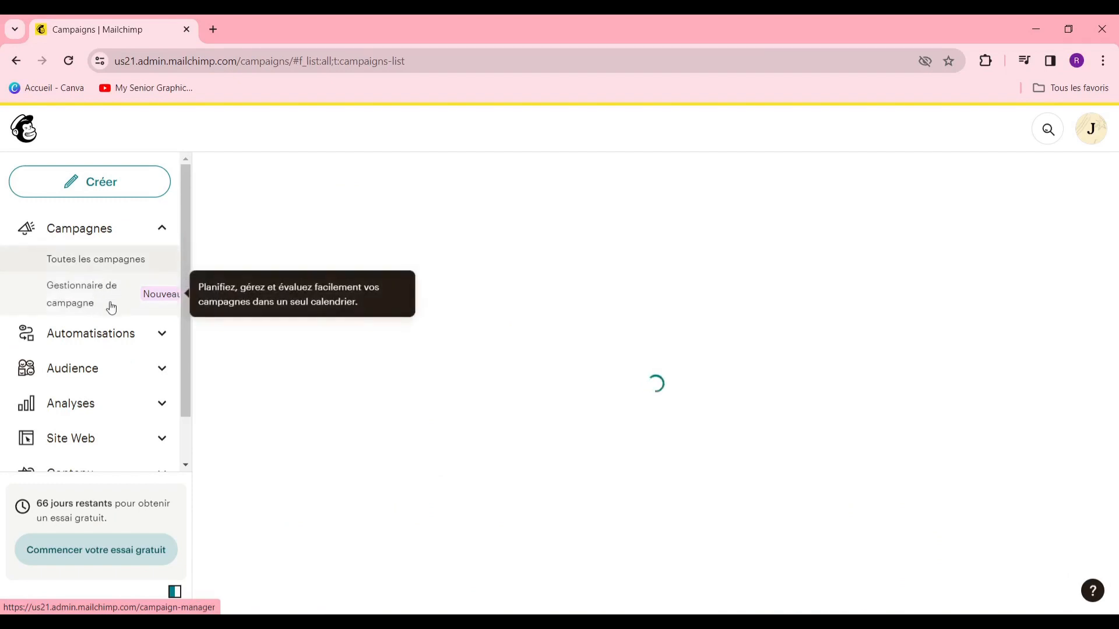
{"action": "left_click", "coordinate": [125, 231]}
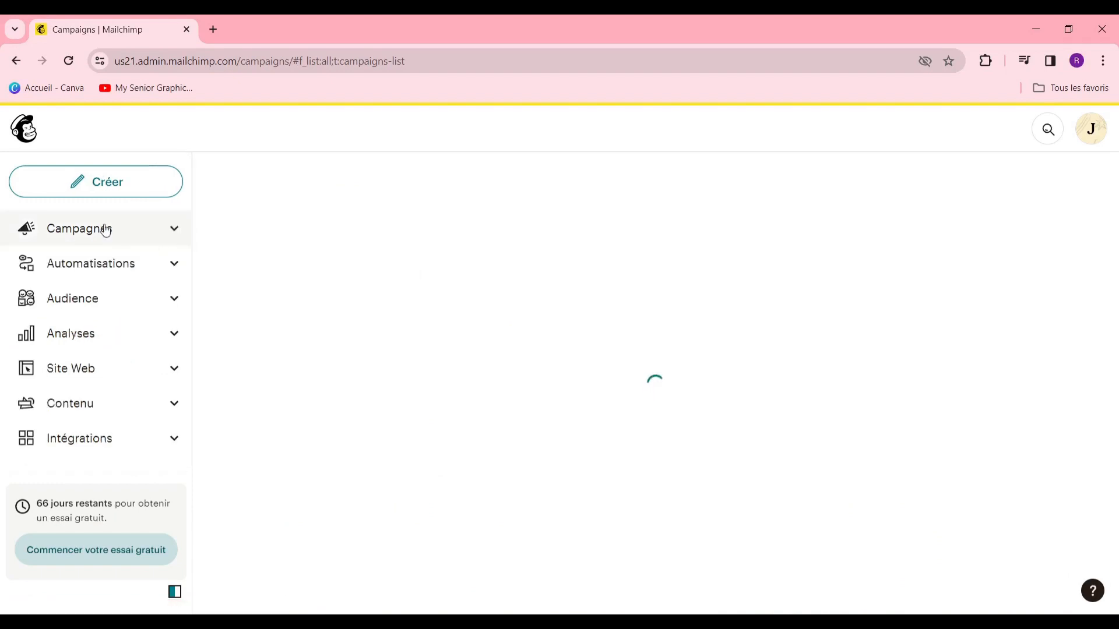
{"action": "left_click", "coordinate": [135, 234]}
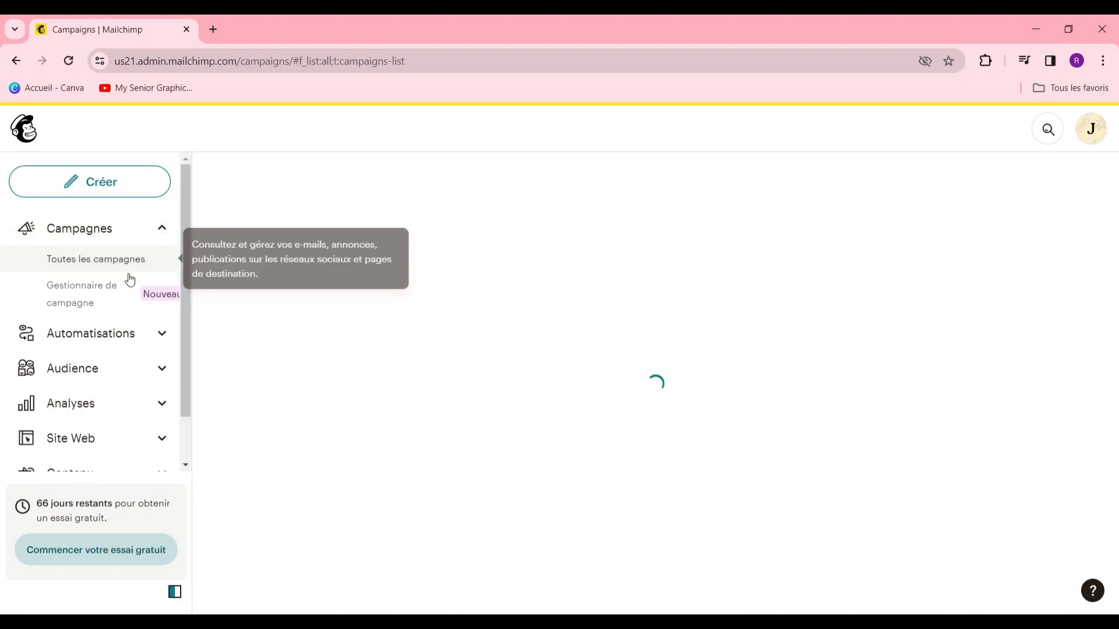
- Open the Automatisations section and look over its customer journey pages
{"action": "left_click", "coordinate": [108, 350]}
{"action": "scroll", "coordinate": [82, 373], "scroll_direction": "down", "scroll_amount": 3}
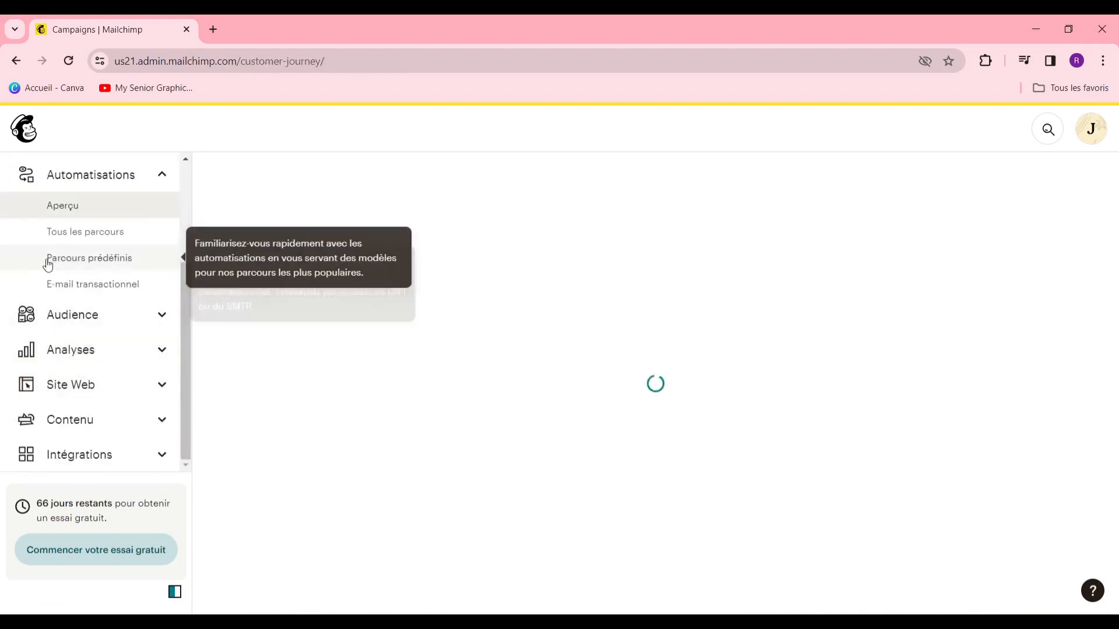
{"action": "scroll", "coordinate": [184, 291], "scroll_direction": "up", "scroll_amount": 1}
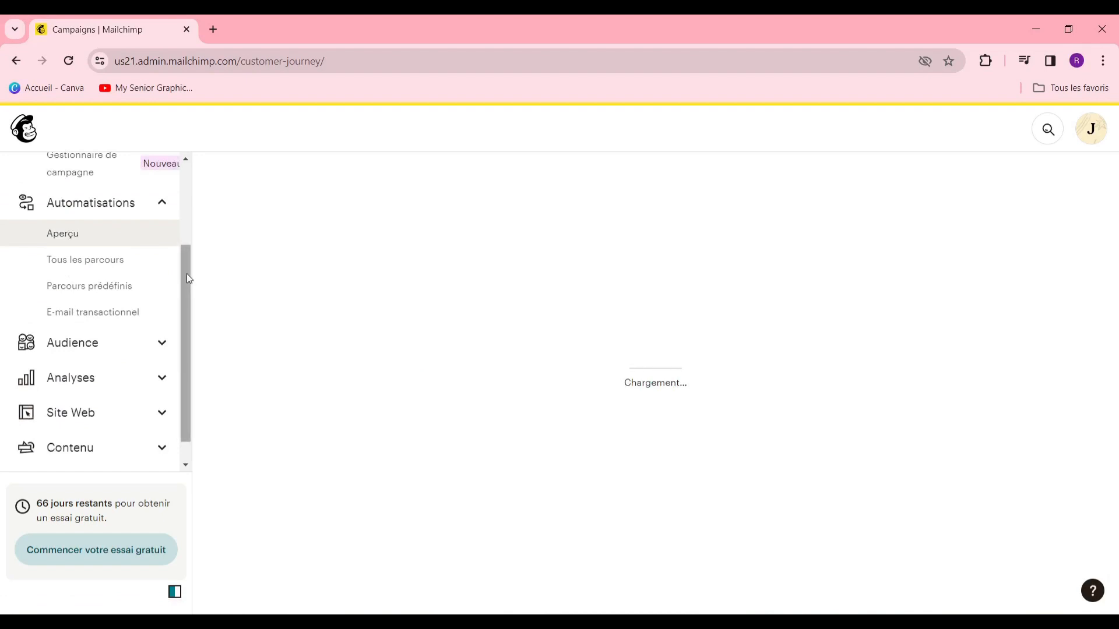
{"action": "scroll", "coordinate": [186, 271], "scroll_direction": "up", "scroll_amount": 1}
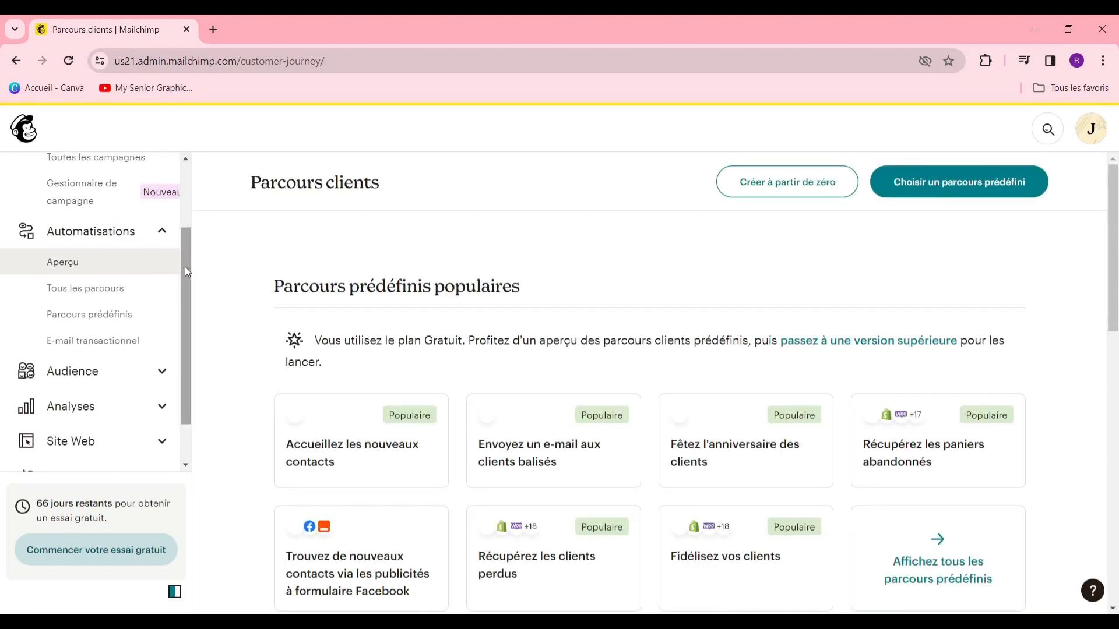
- Open the Audience section and look over its contact management pages
{"action": "left_click_drag", "start_coordinate": [184, 267], "coordinate": [184, 303]}
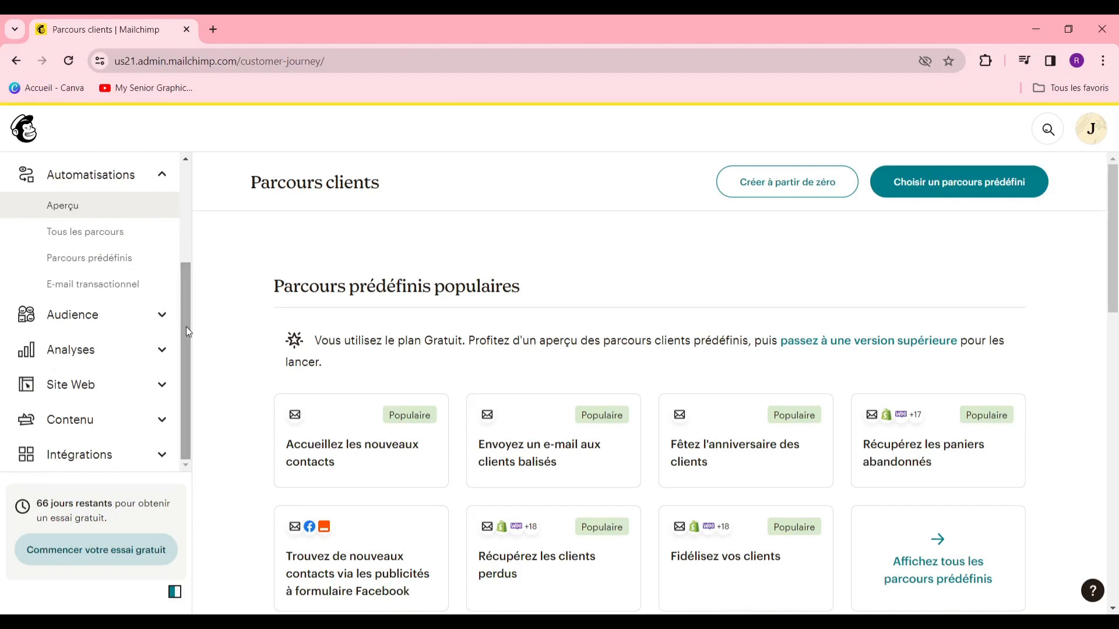
{"action": "left_click", "coordinate": [121, 319]}
{"action": "scroll", "coordinate": [114, 320], "scroll_direction": "down", "scroll_amount": 4}
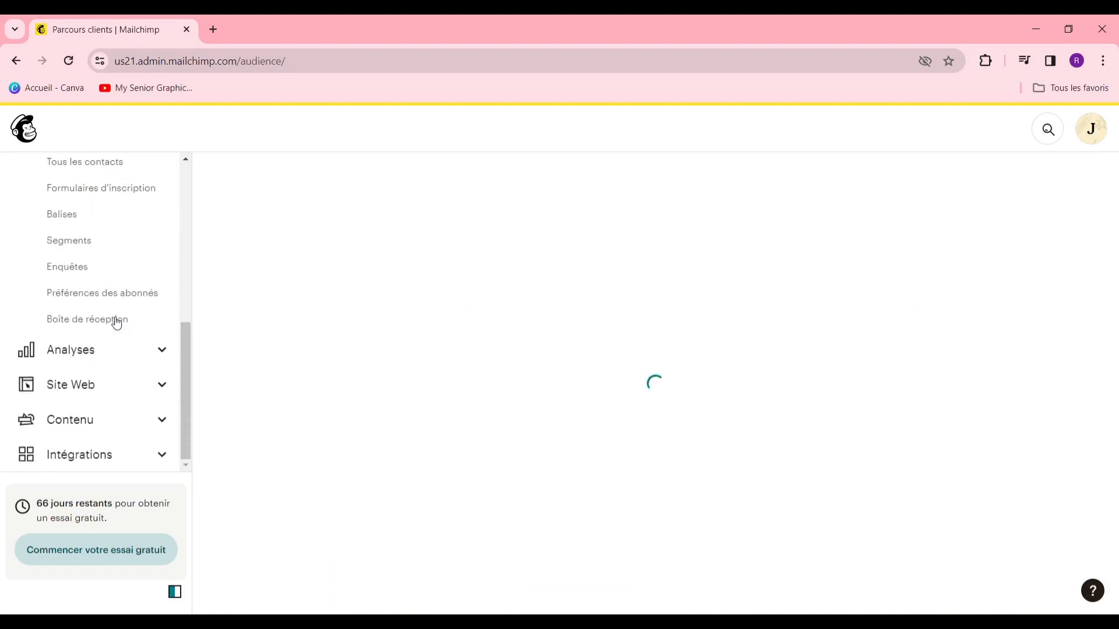
{"action": "scroll", "coordinate": [112, 323], "scroll_direction": "up", "scroll_amount": 3}
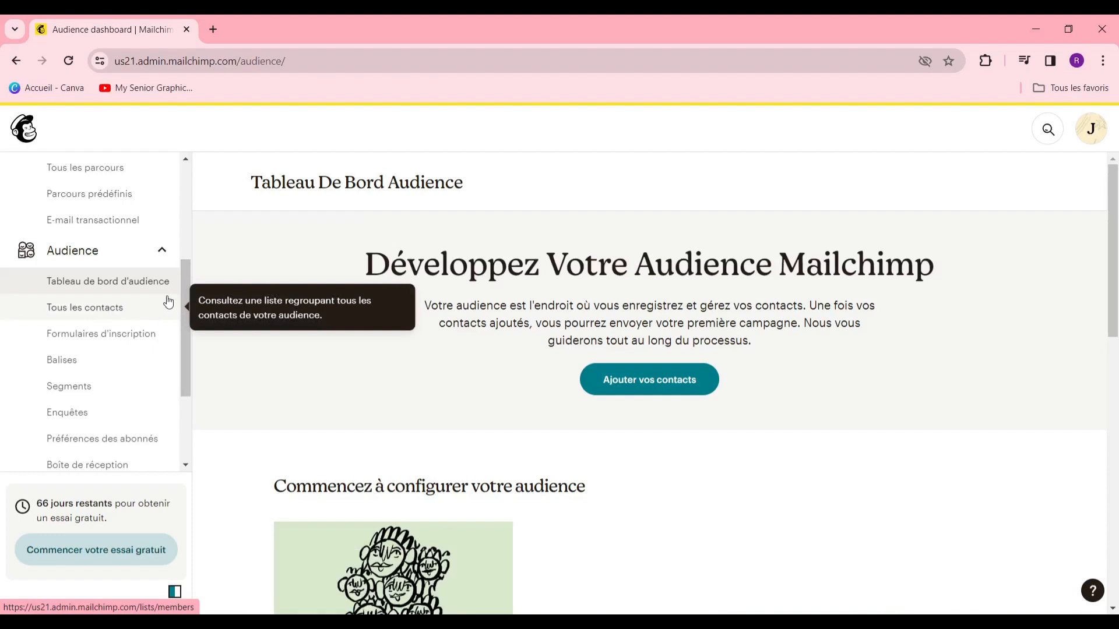
- Open the Analyses and Site Web sections and view the pages each one contains
{"action": "left_click_drag", "start_coordinate": [181, 288], "coordinate": [183, 372]}
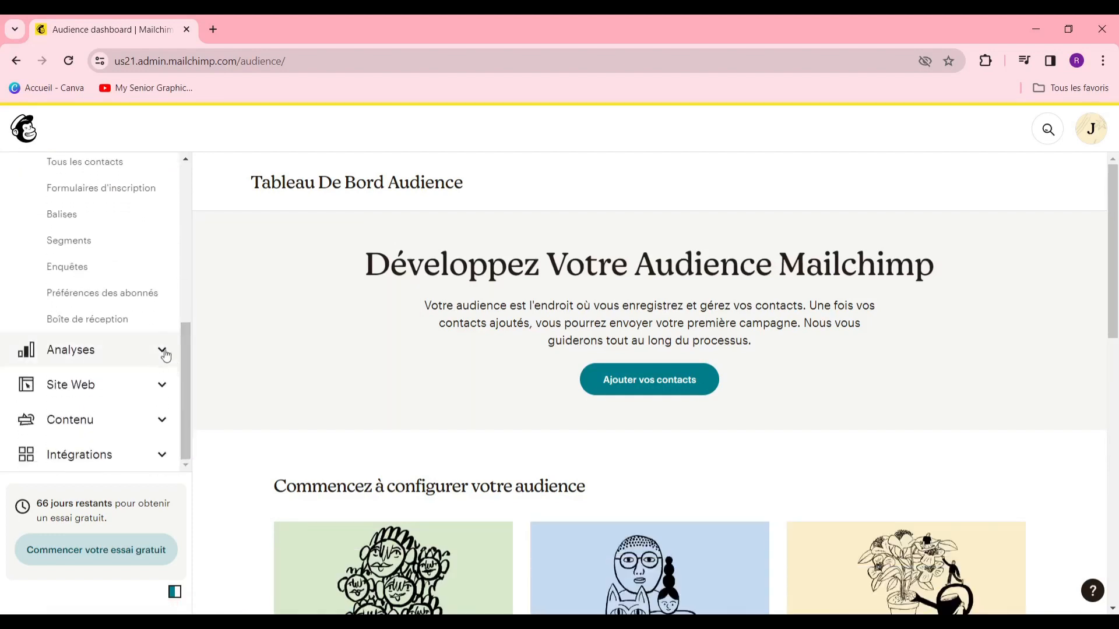
{"action": "left_click", "coordinate": [146, 357]}
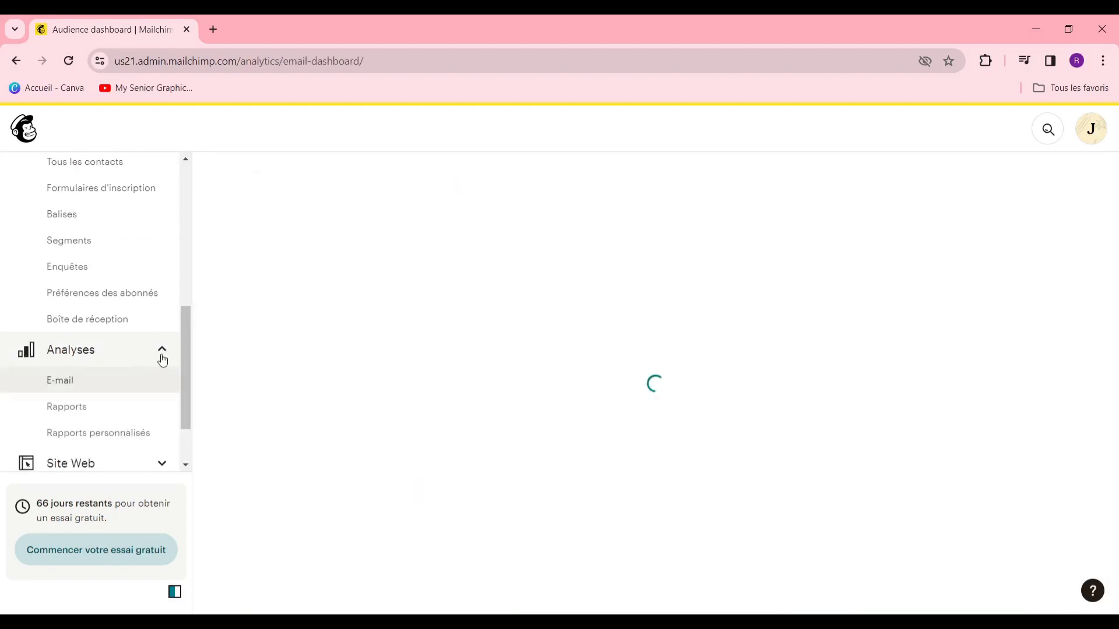
{"action": "left_click_drag", "start_coordinate": [185, 334], "coordinate": [176, 373]}
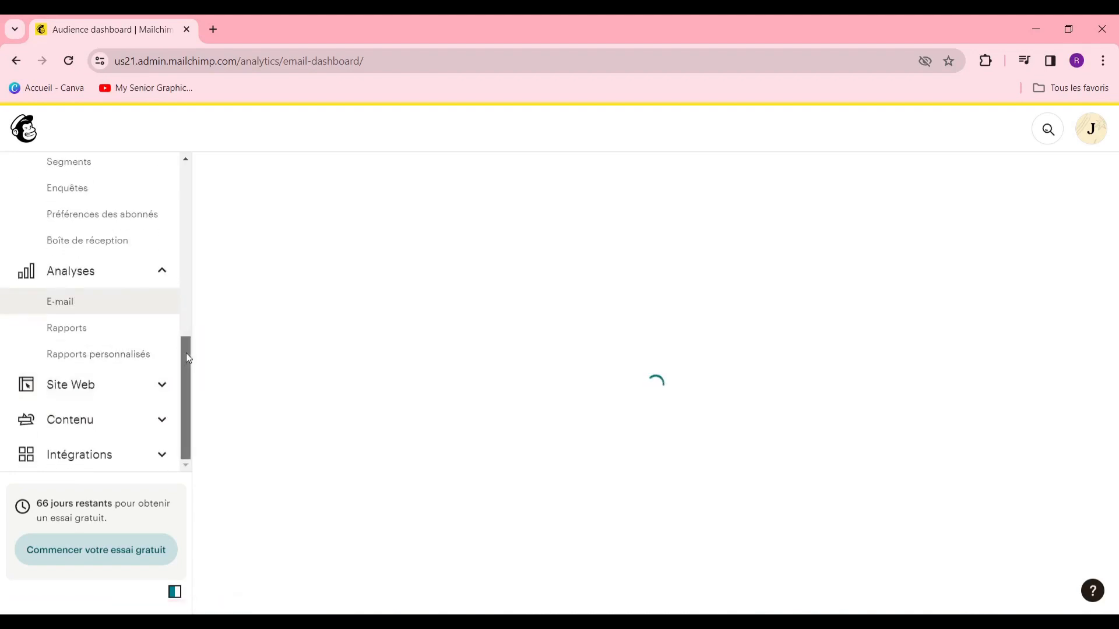
{"action": "left_click", "coordinate": [163, 386]}
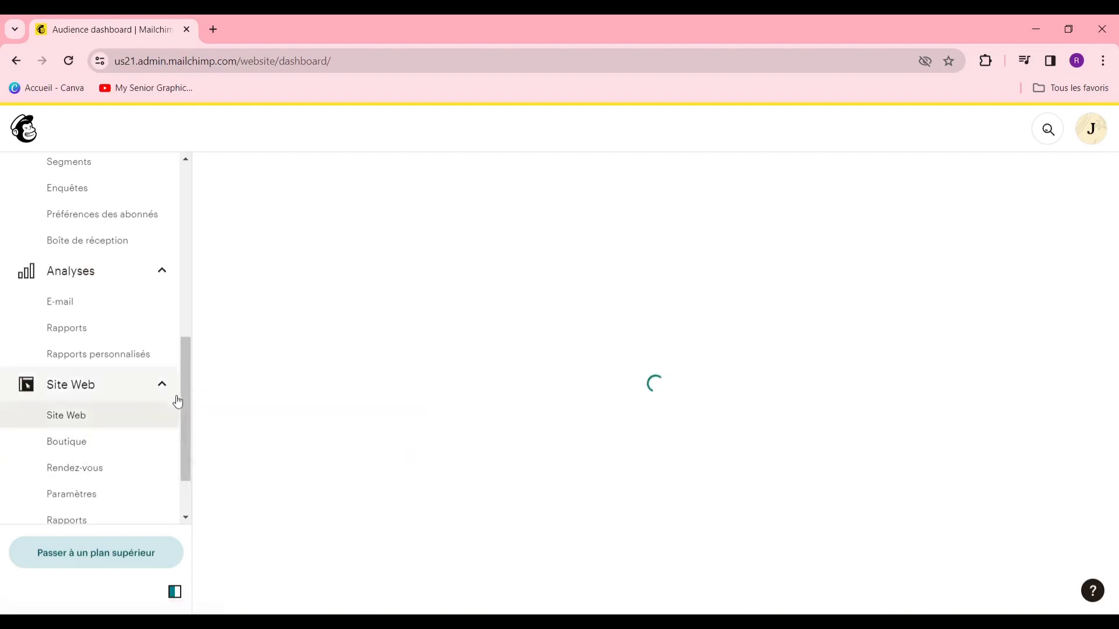
{"action": "scroll", "coordinate": [169, 450], "scroll_direction": "down", "scroll_amount": 2}
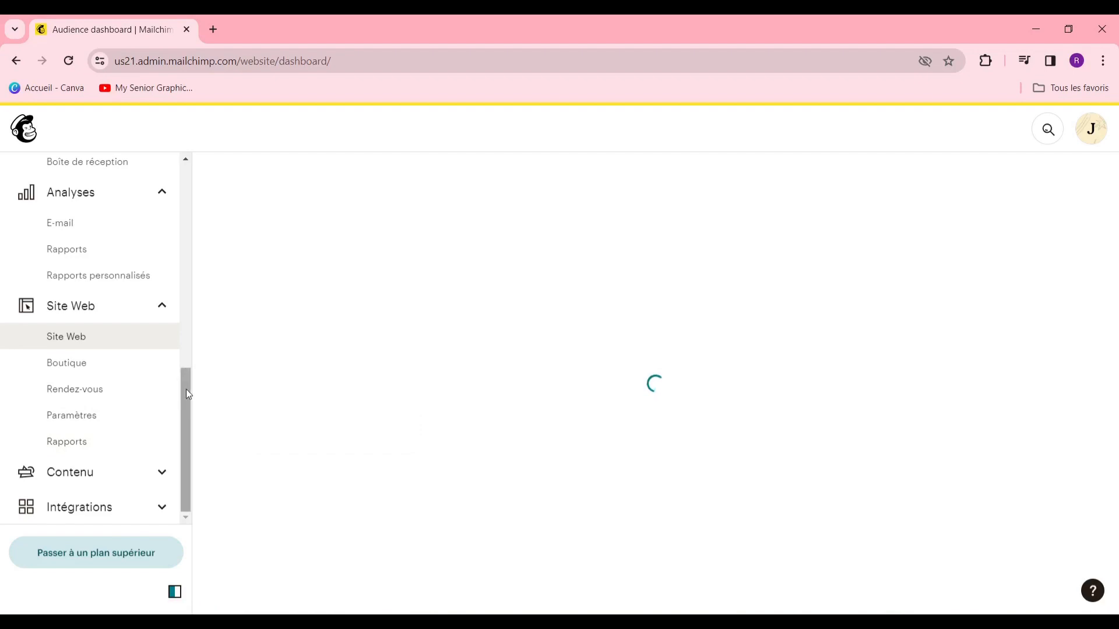
- Go back to Campagnes and examine the list of all campaigns with its status and type filters
{"action": "left_click_drag", "start_coordinate": [185, 392], "coordinate": [167, 250]}
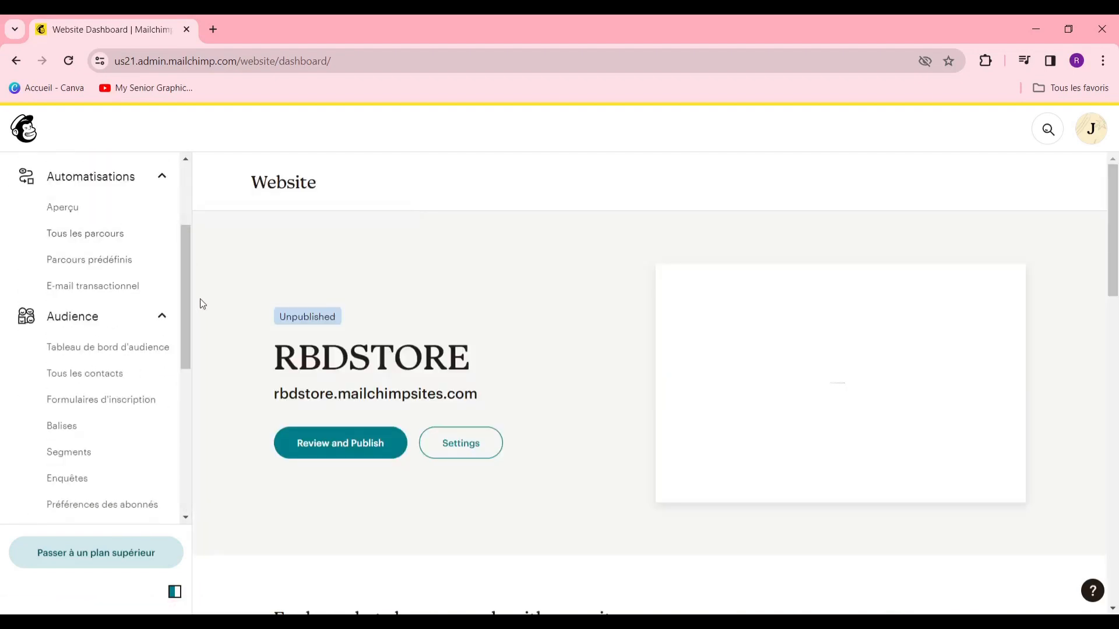
{"action": "left_click_drag", "start_coordinate": [187, 300], "coordinate": [186, 264]}
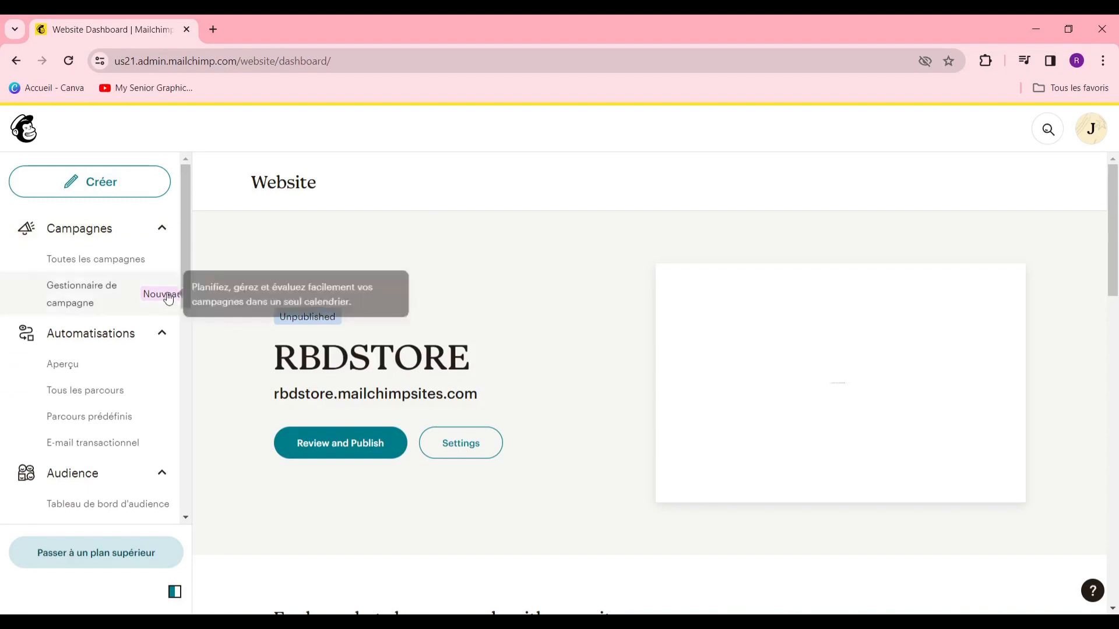
{"action": "left_click", "coordinate": [115, 236]}
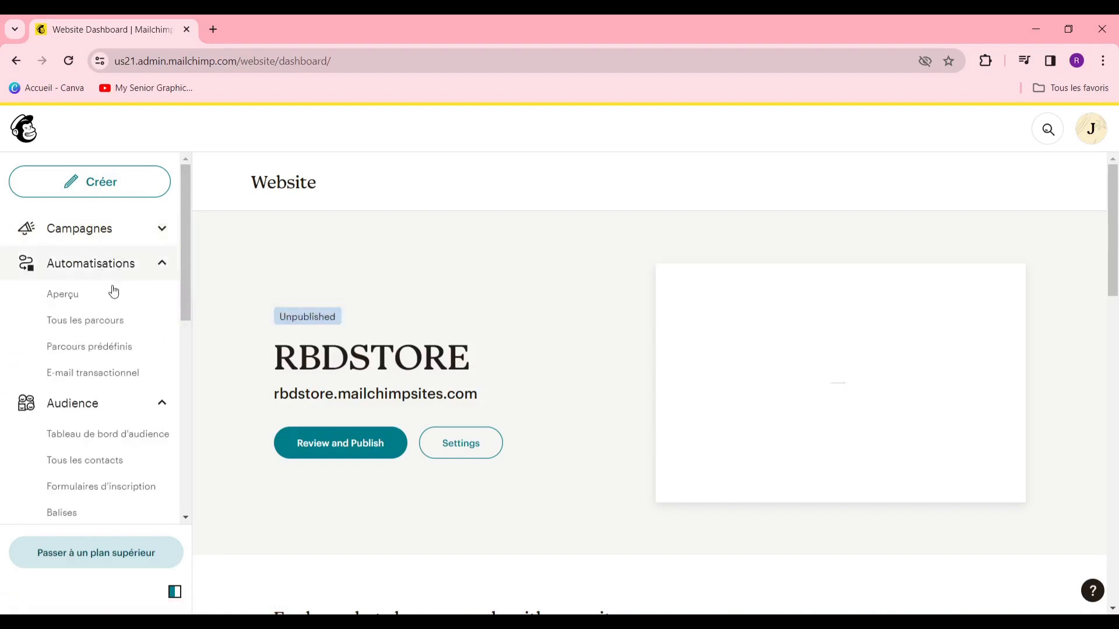
{"action": "left_click", "coordinate": [73, 239]}
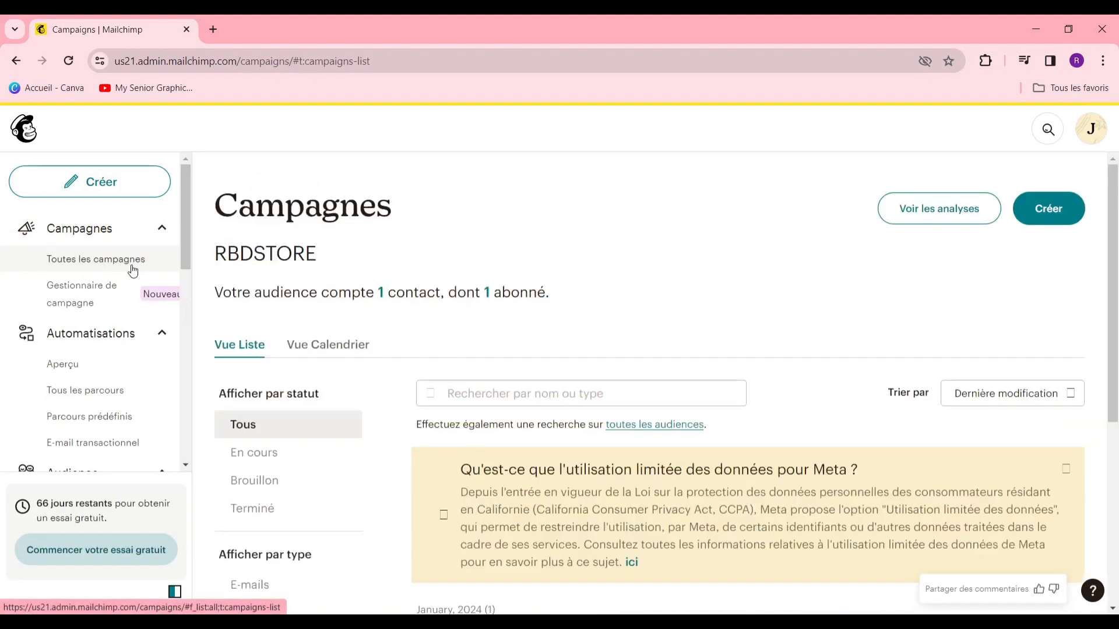
{"action": "scroll", "coordinate": [434, 361], "scroll_direction": "down", "scroll_amount": 5}
{"action": "scroll", "coordinate": [614, 379], "scroll_direction": "up", "scroll_amount": 5}
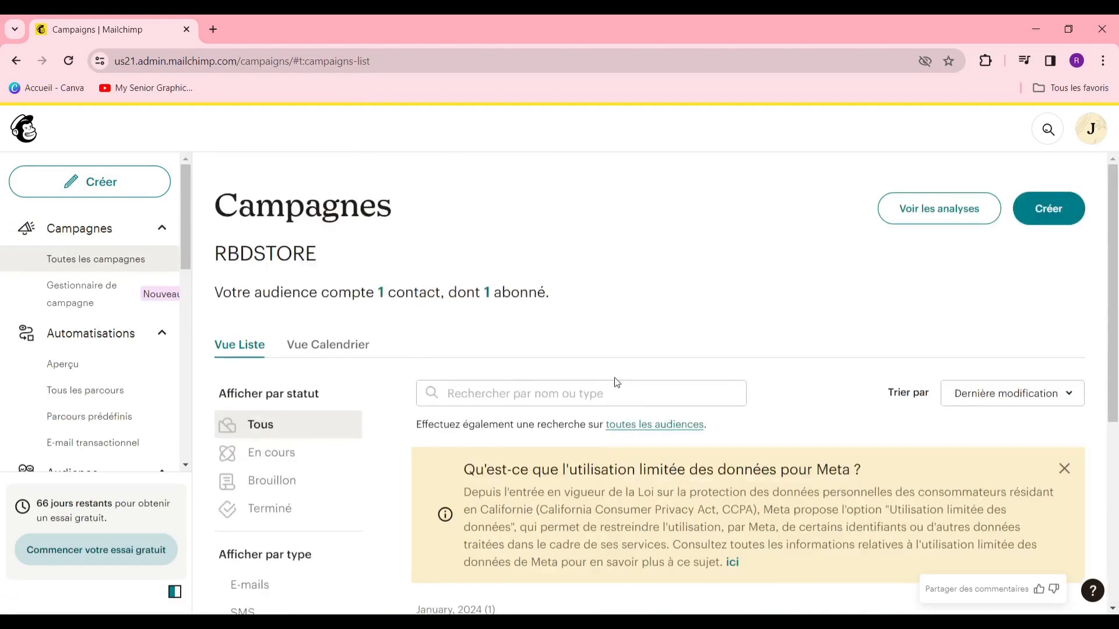
{"action": "scroll", "coordinate": [606, 390], "scroll_direction": "down", "scroll_amount": 5}
{"action": "scroll", "coordinate": [606, 382], "scroll_direction": "up", "scroll_amount": 5}
{"action": "scroll", "coordinate": [437, 466], "scroll_direction": "down", "scroll_amount": 5}
{"action": "scroll", "coordinate": [440, 478], "scroll_direction": "up", "scroll_amount": 4}
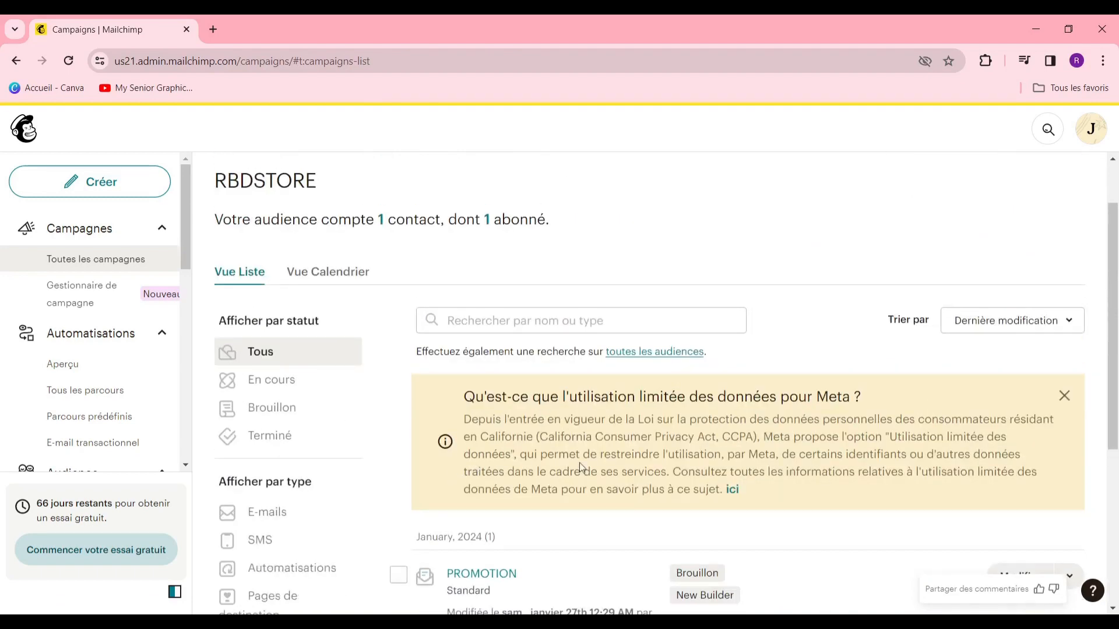
{"action": "scroll", "coordinate": [611, 464], "scroll_direction": "up", "scroll_amount": 2}
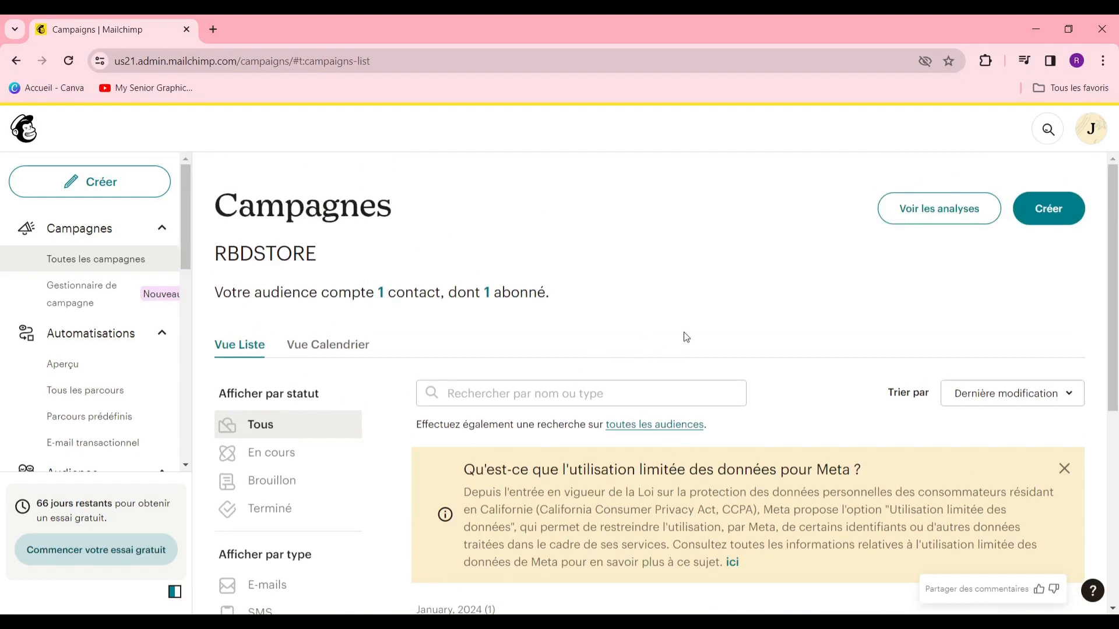
- Start creating a new e-mail template using the Modèle option under E-mail
{"action": "left_click", "coordinate": [1049, 223]}
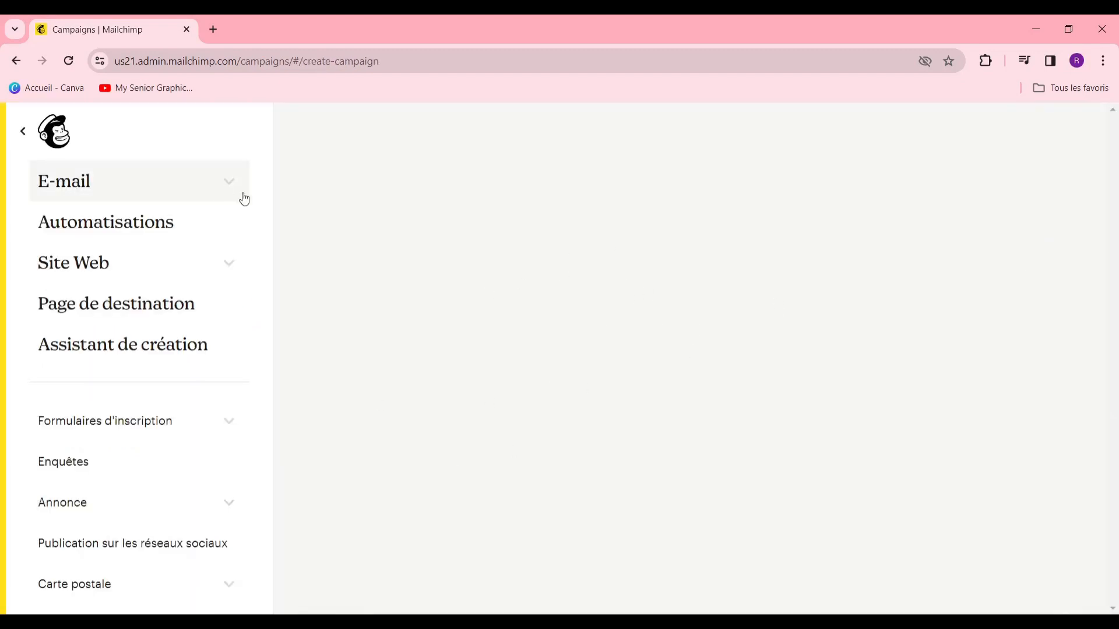
{"action": "left_click", "coordinate": [212, 199]}
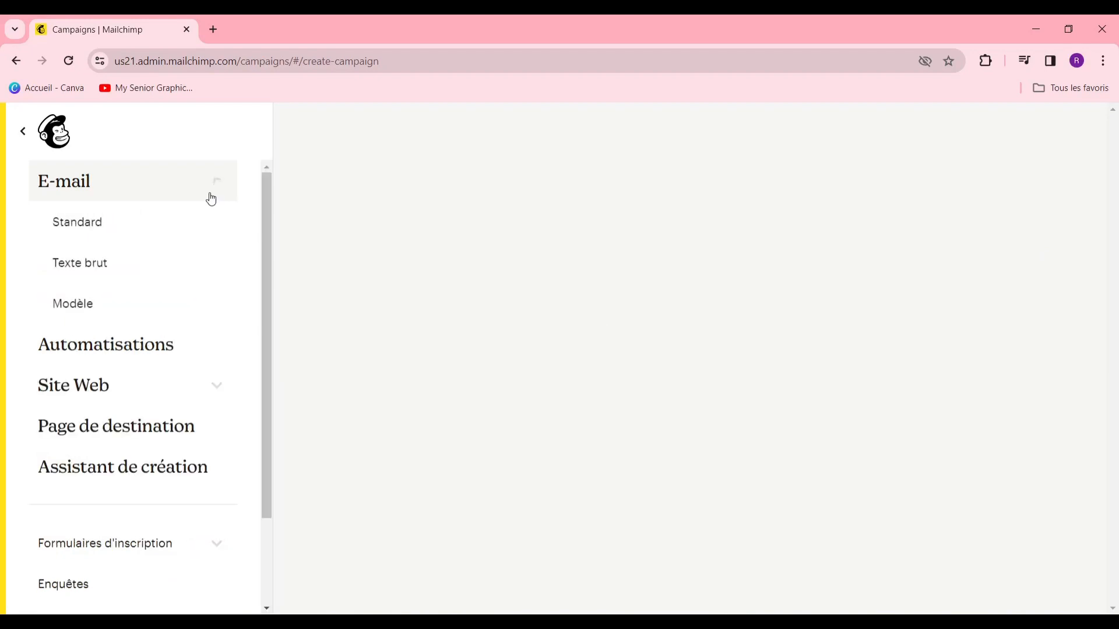
{"action": "left_click", "coordinate": [204, 193]}
{"action": "left_click", "coordinate": [185, 192]}
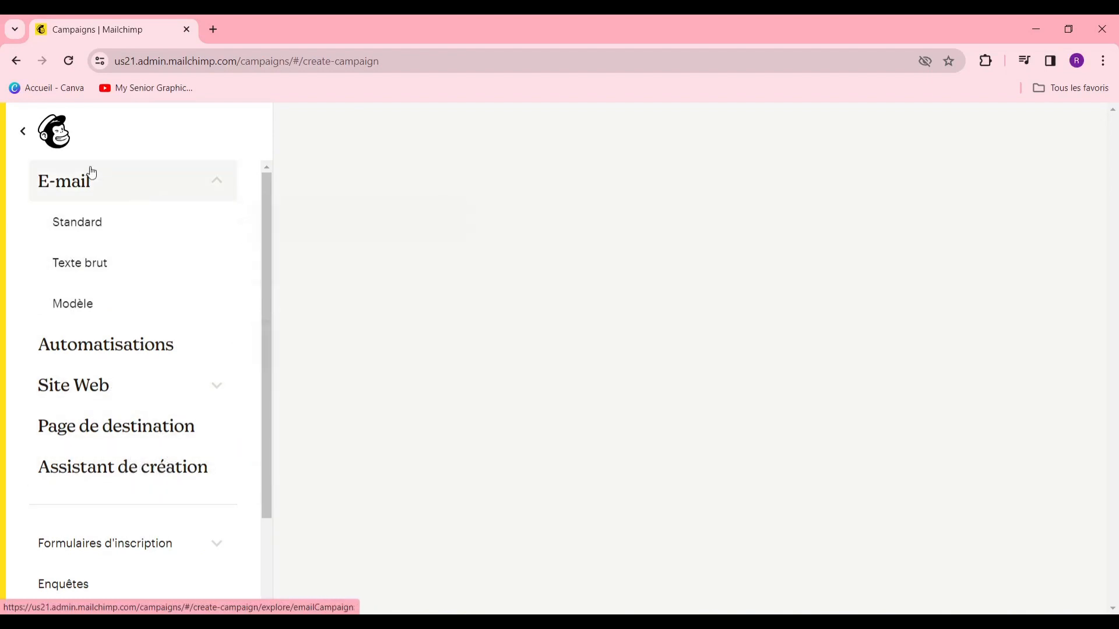
{"action": "left_click", "coordinate": [151, 310]}
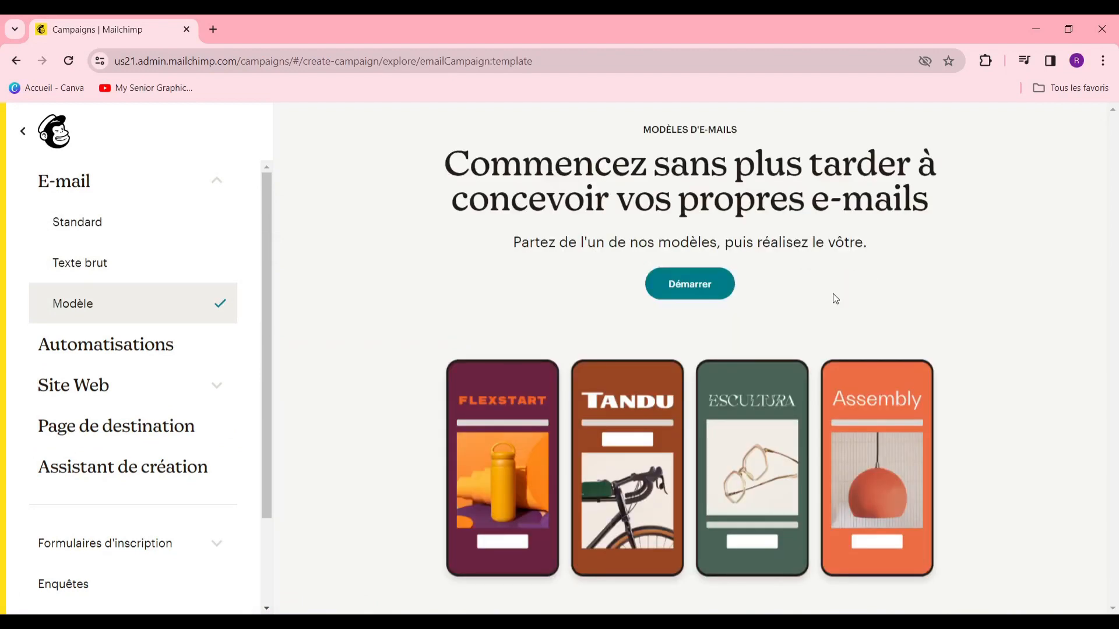
{"action": "left_click", "coordinate": [720, 286]}
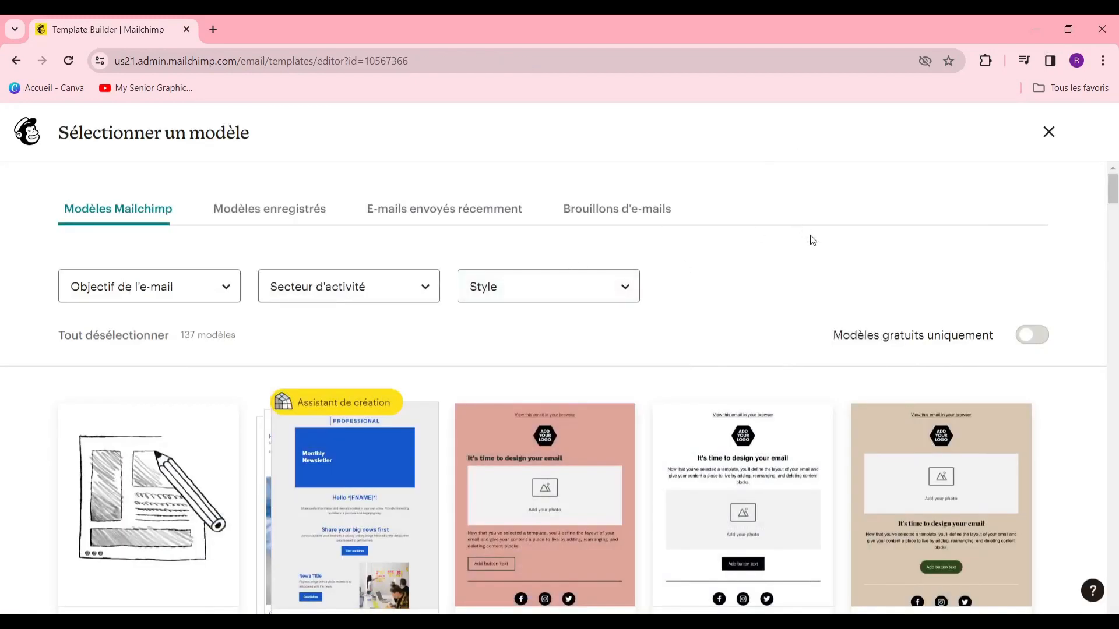
- Look over the first rows of ready-made layouts in the Modèles Mailchimp gallery
{"action": "scroll", "coordinate": [810, 239], "scroll_direction": "down", "scroll_amount": 2}
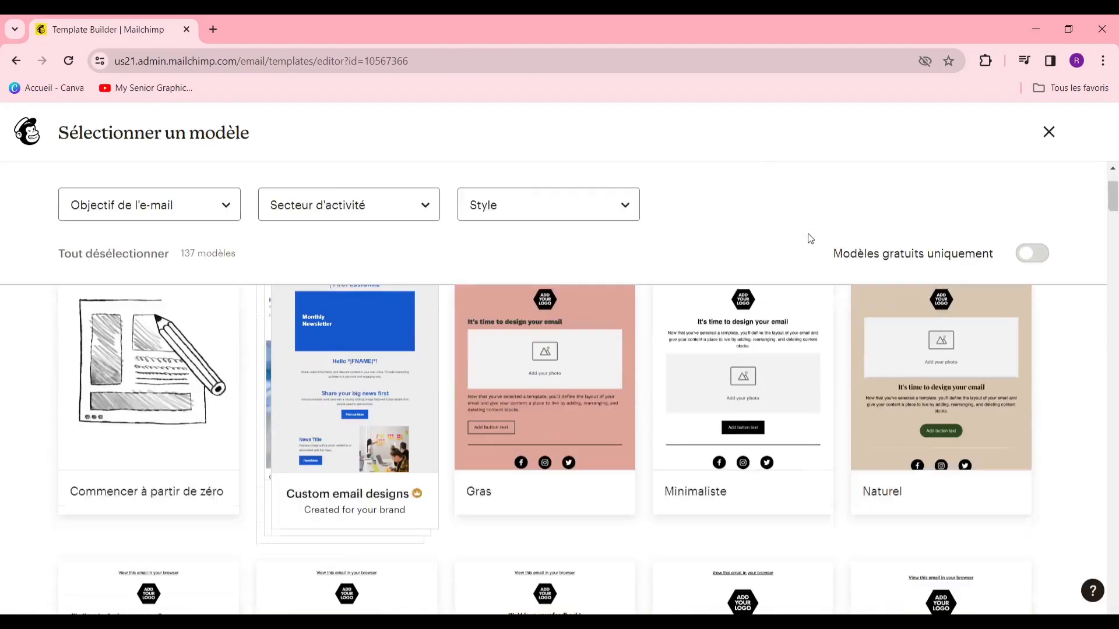
{"action": "scroll", "coordinate": [810, 239], "scroll_direction": "up", "scroll_amount": 2}
{"action": "scroll", "coordinate": [803, 244], "scroll_direction": "down", "scroll_amount": 6}
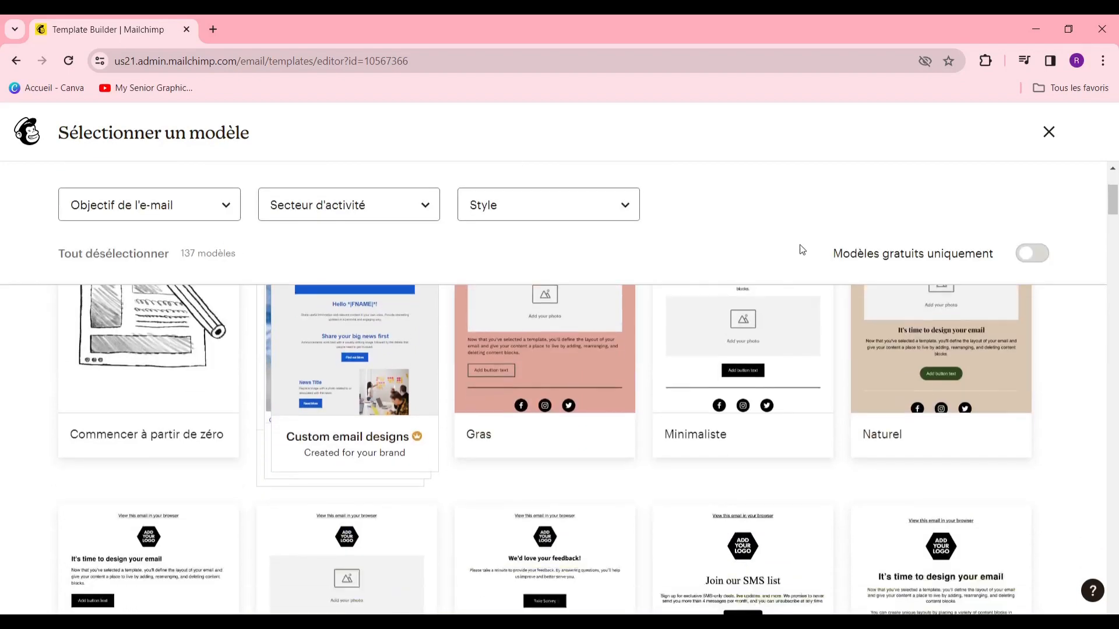
{"action": "scroll", "coordinate": [644, 357], "scroll_direction": "up", "scroll_amount": 2}
{"action": "scroll", "coordinate": [645, 353], "scroll_direction": "down", "scroll_amount": 2}
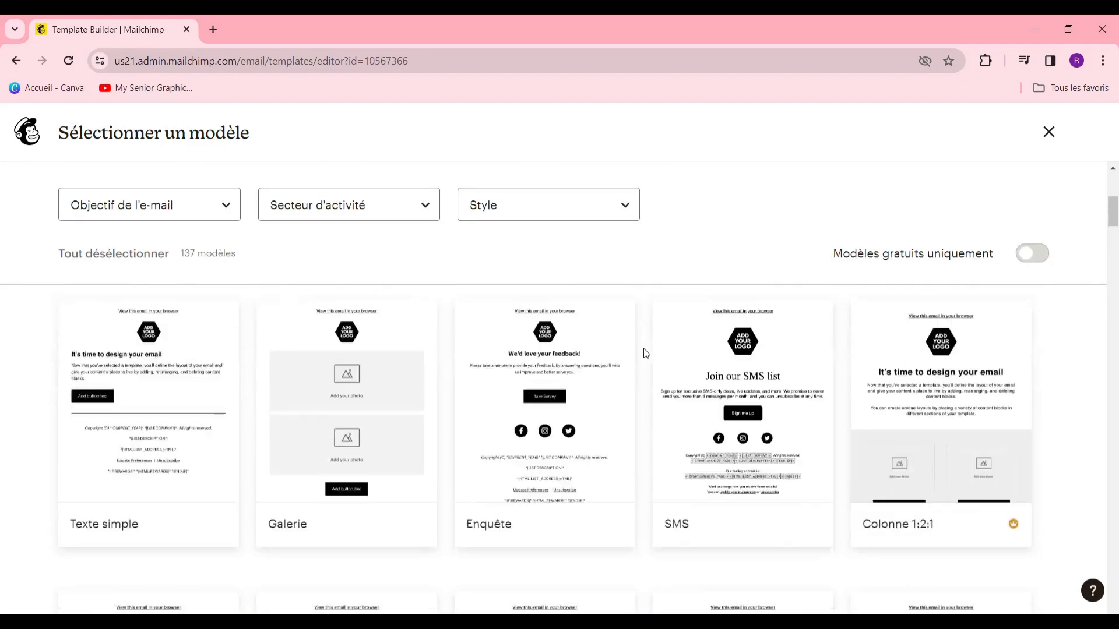
{"action": "scroll", "coordinate": [647, 352], "scroll_direction": "up", "scroll_amount": 5}
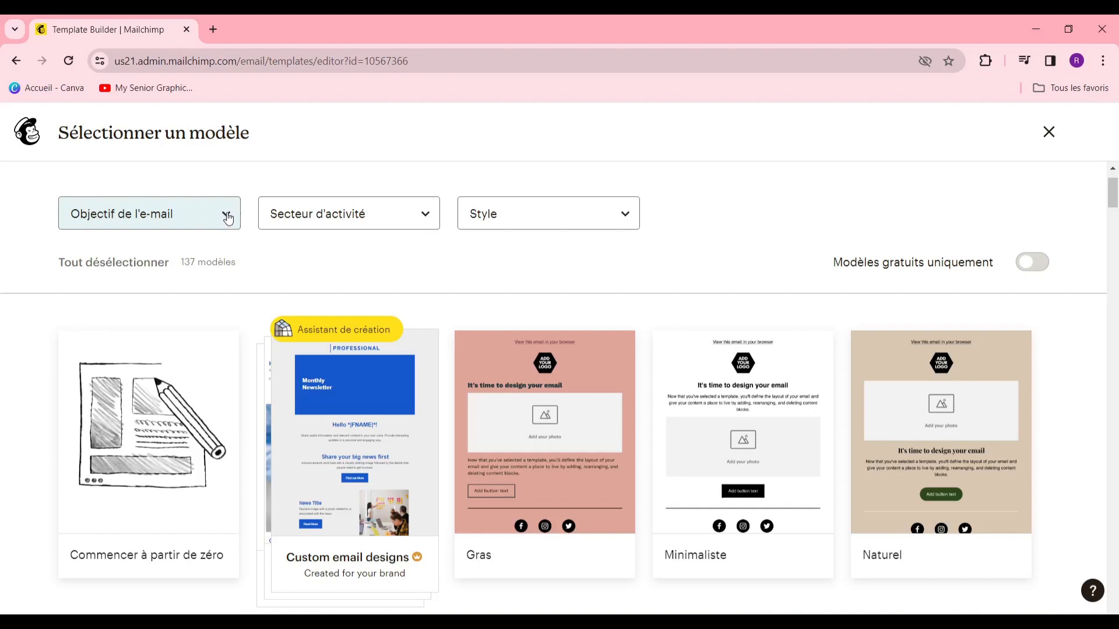
- Examine the options offered by the Objectif de l'e-mail, Secteur d'activité and Style template filters
{"action": "left_click", "coordinate": [228, 218]}
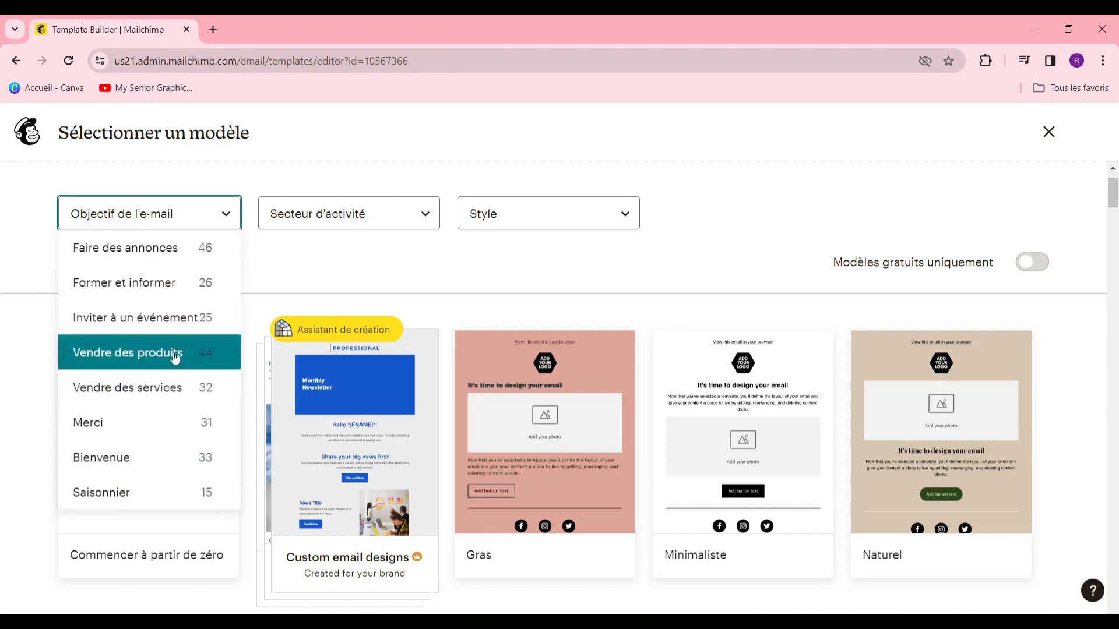
{"action": "left_click", "coordinate": [404, 219]}
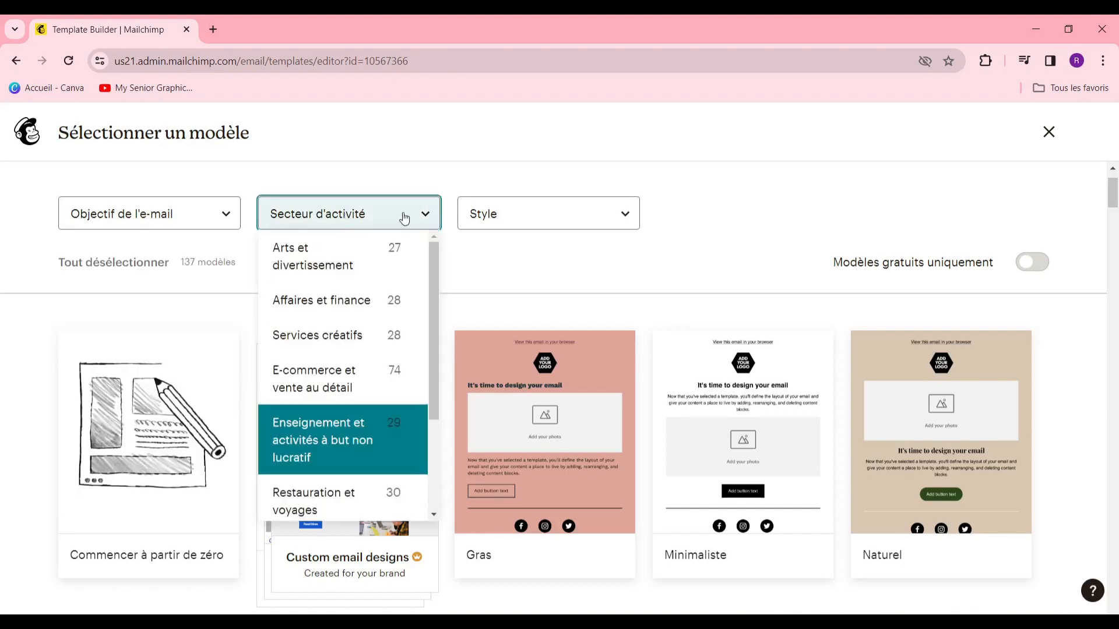
{"action": "scroll", "coordinate": [307, 331], "scroll_direction": "down", "scroll_amount": 1}
{"action": "scroll", "coordinate": [287, 327], "scroll_direction": "up", "scroll_amount": 1}
{"action": "scroll", "coordinate": [305, 309], "scroll_direction": "down", "scroll_amount": 3}
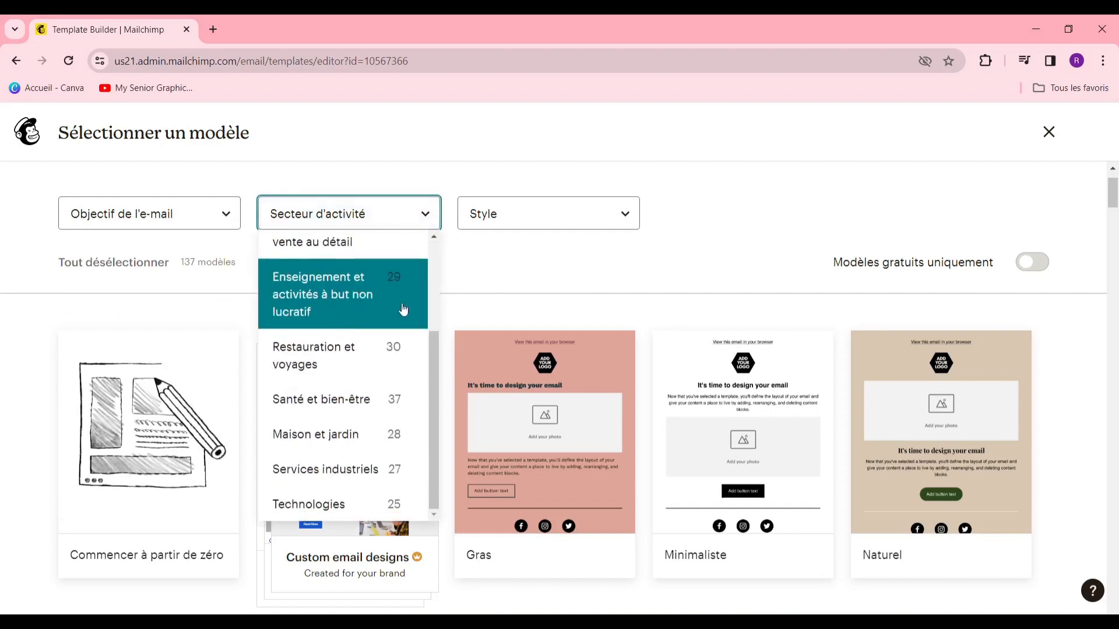
{"action": "left_click", "coordinate": [632, 245]}
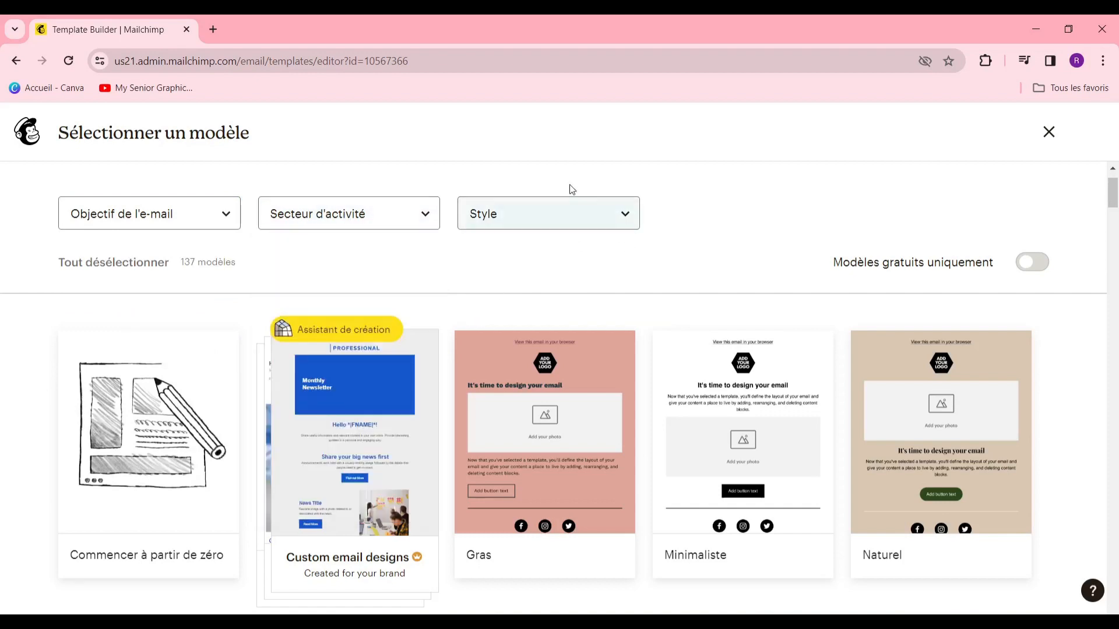
{"action": "left_click", "coordinate": [570, 215]}
{"action": "scroll", "coordinate": [494, 396], "scroll_direction": "down", "scroll_amount": 1}
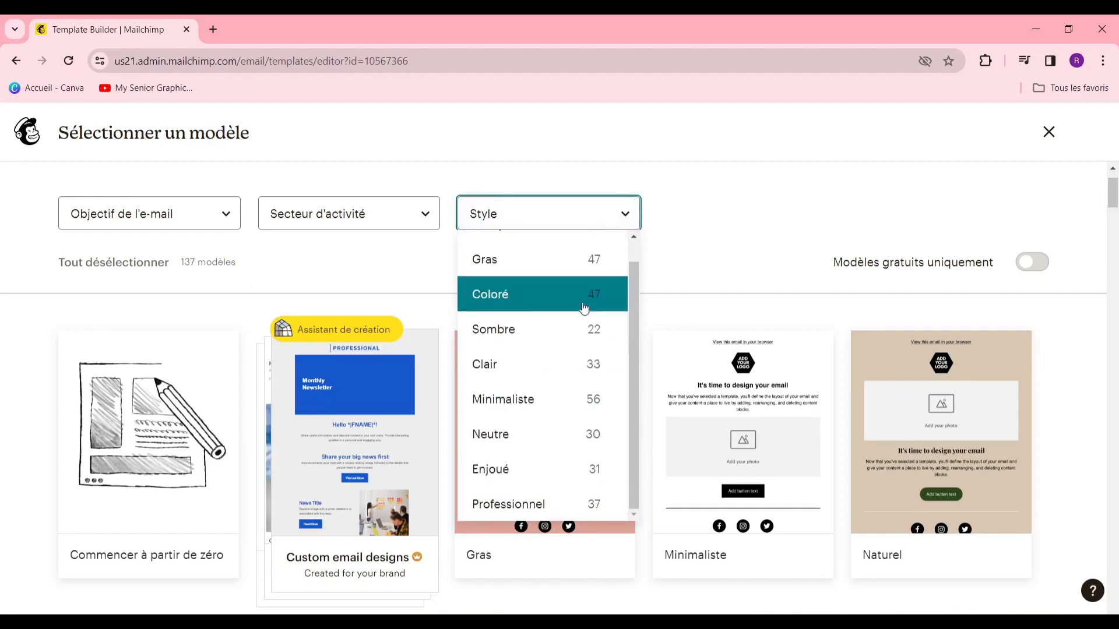
{"action": "left_click", "coordinate": [685, 220]}
- Apply the Minimaliste template from the gallery and dismiss the tip about adding content
{"action": "scroll", "coordinate": [425, 390], "scroll_direction": "down", "scroll_amount": 10}
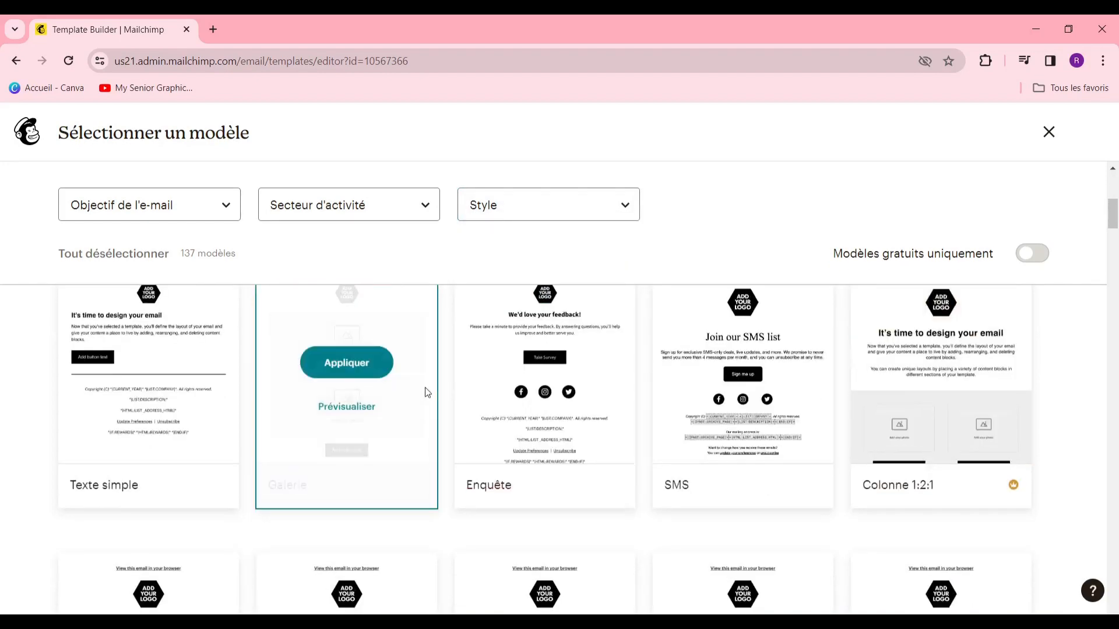
{"action": "scroll", "coordinate": [553, 387], "scroll_direction": "up", "scroll_amount": 3}
{"action": "scroll", "coordinate": [538, 383], "scroll_direction": "down", "scroll_amount": 8}
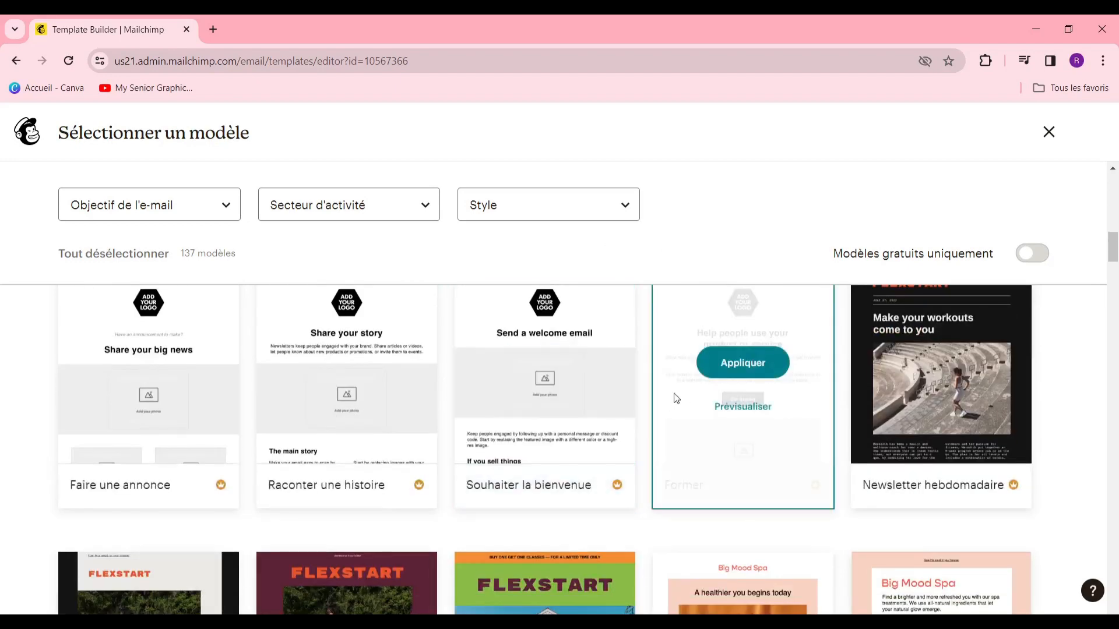
{"action": "scroll", "coordinate": [594, 400], "scroll_direction": "down", "scroll_amount": 3}
{"action": "scroll", "coordinate": [586, 397], "scroll_direction": "up", "scroll_amount": 3}
{"action": "scroll", "coordinate": [585, 548], "scroll_direction": "up", "scroll_amount": 10}
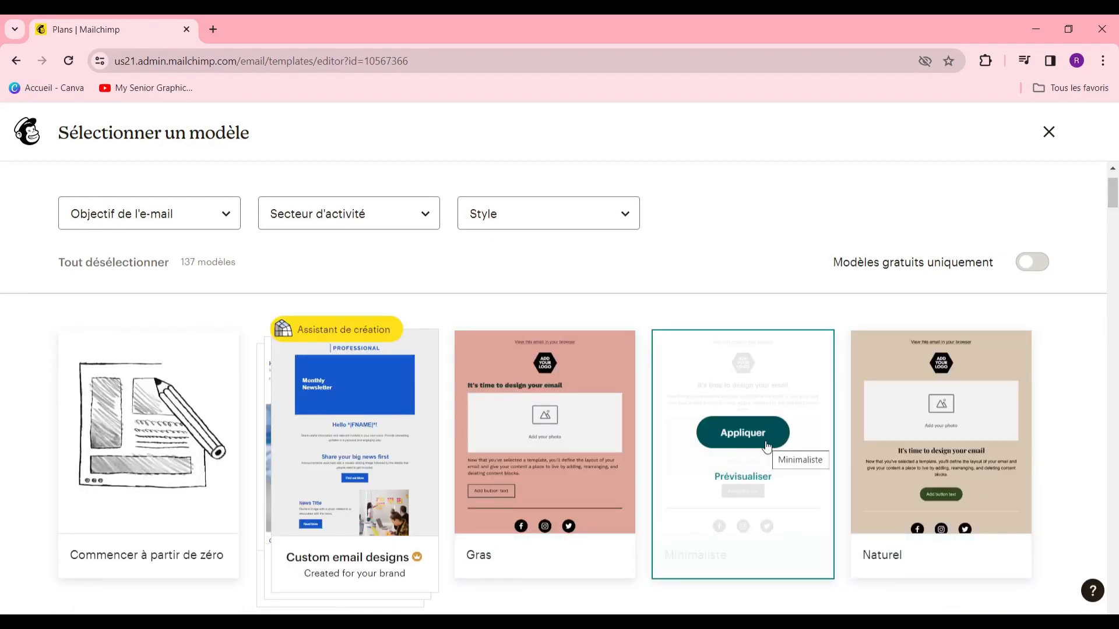
{"action": "left_click", "coordinate": [767, 446]}
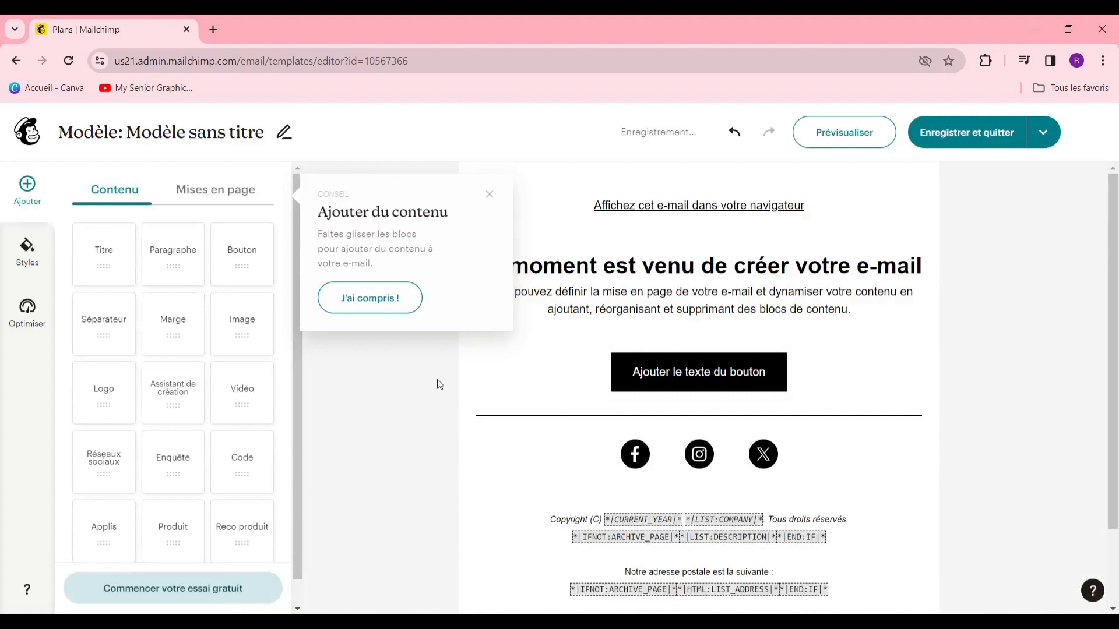
{"action": "left_click", "coordinate": [490, 197]}
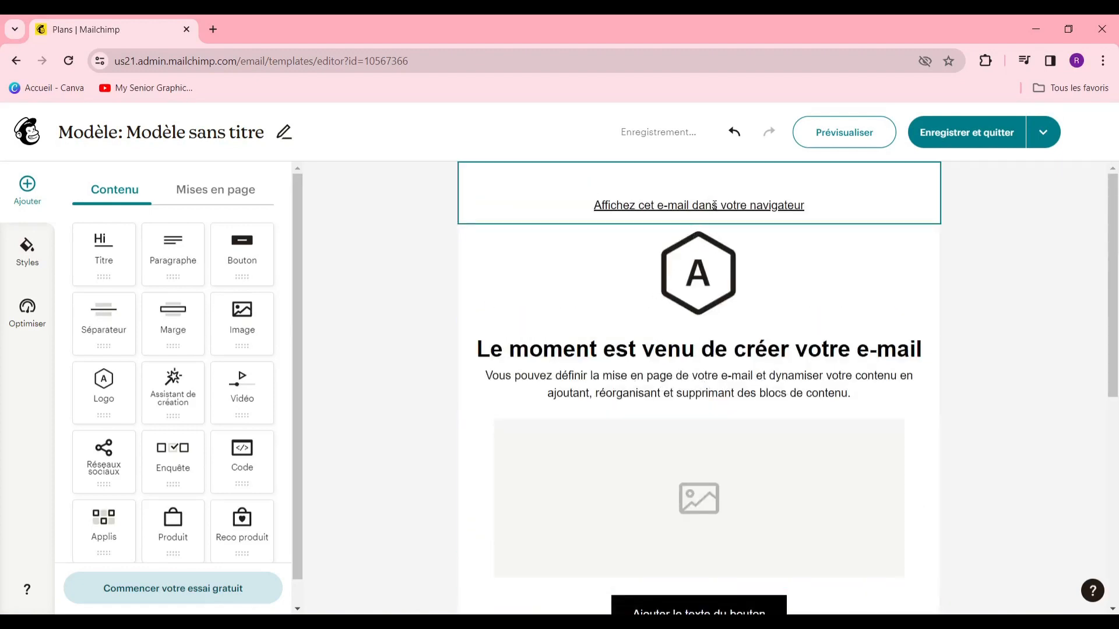
- Replace the "Affichez cet e-mail dans votre navigateur" link text at the head of the e-mail with NEWSLETTER
{"action": "left_click", "coordinate": [715, 235]}
{"action": "triple_click", "coordinate": [705, 240]}
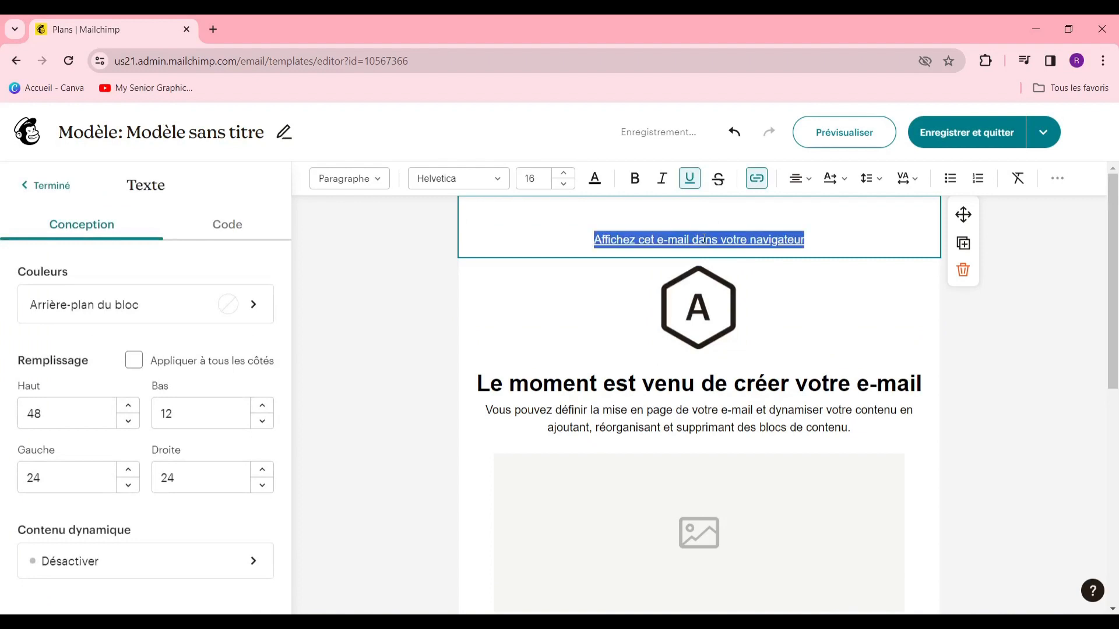
{"action": "key", "text": "Caps_Lock"}
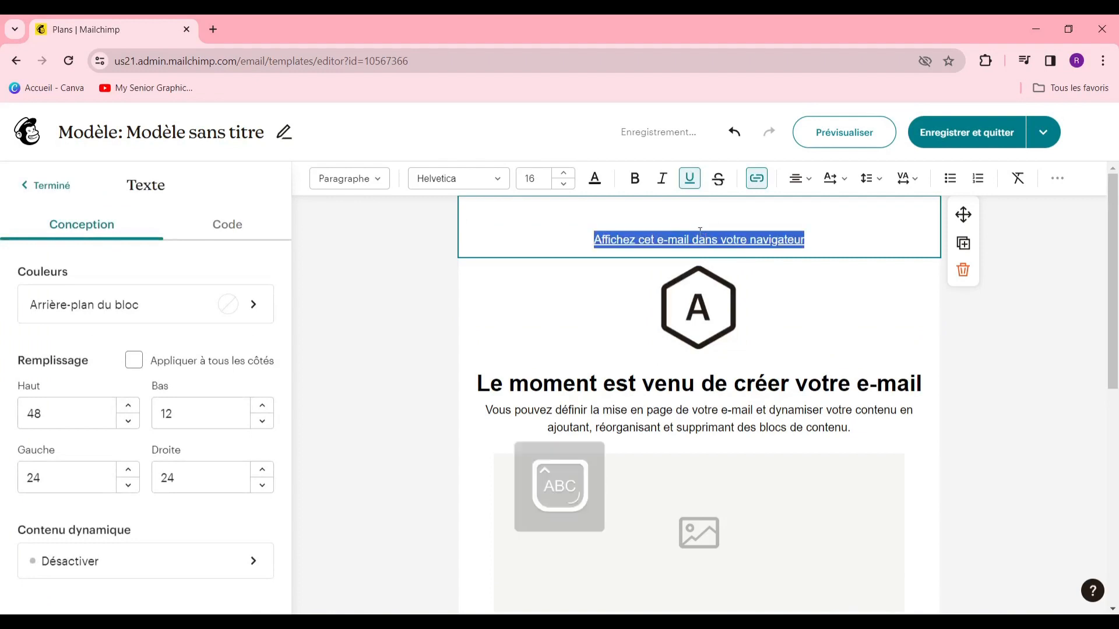
{"action": "type", "text": "NEWSLETTER"}
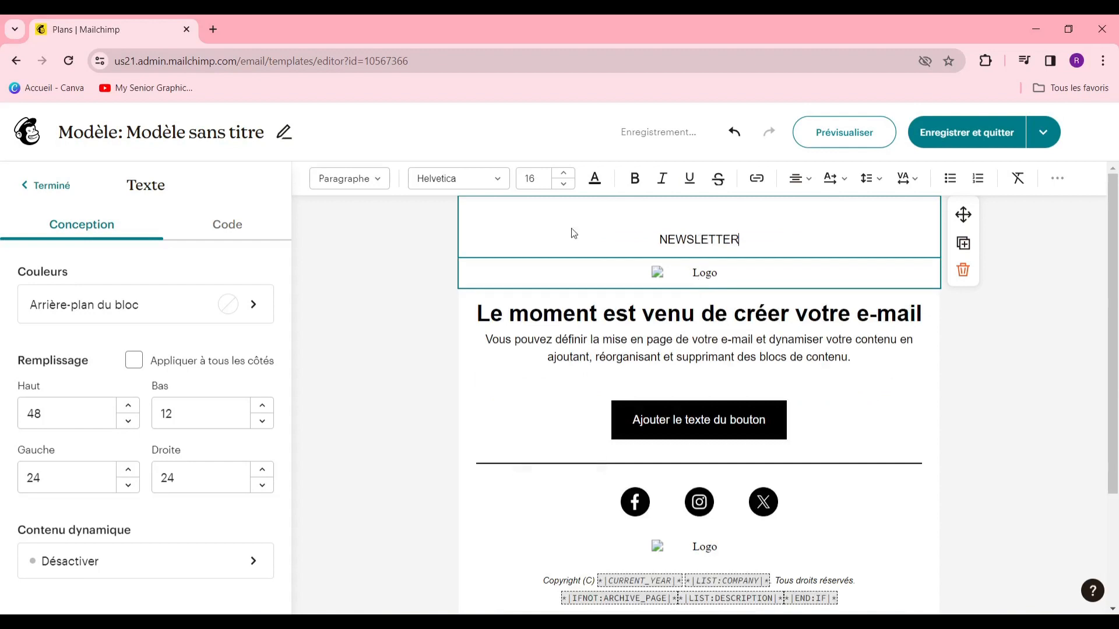
- Recolour the NEWSLETTER text to a medium grey
{"action": "left_click_drag", "start_coordinate": [664, 235], "coordinate": [740, 233]}
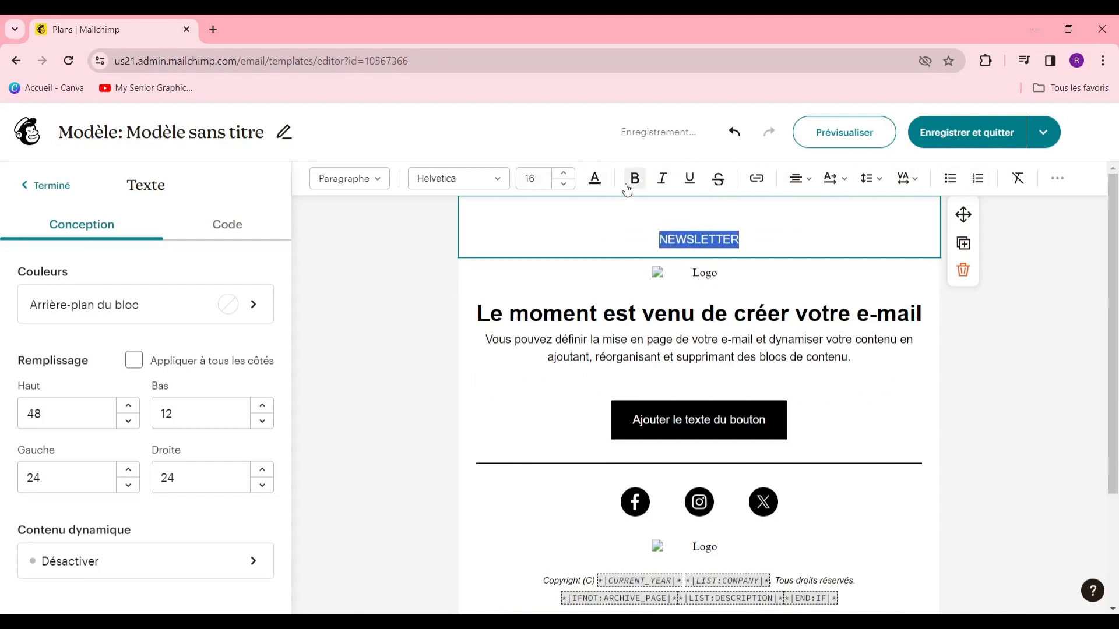
{"action": "left_click", "coordinate": [595, 179]}
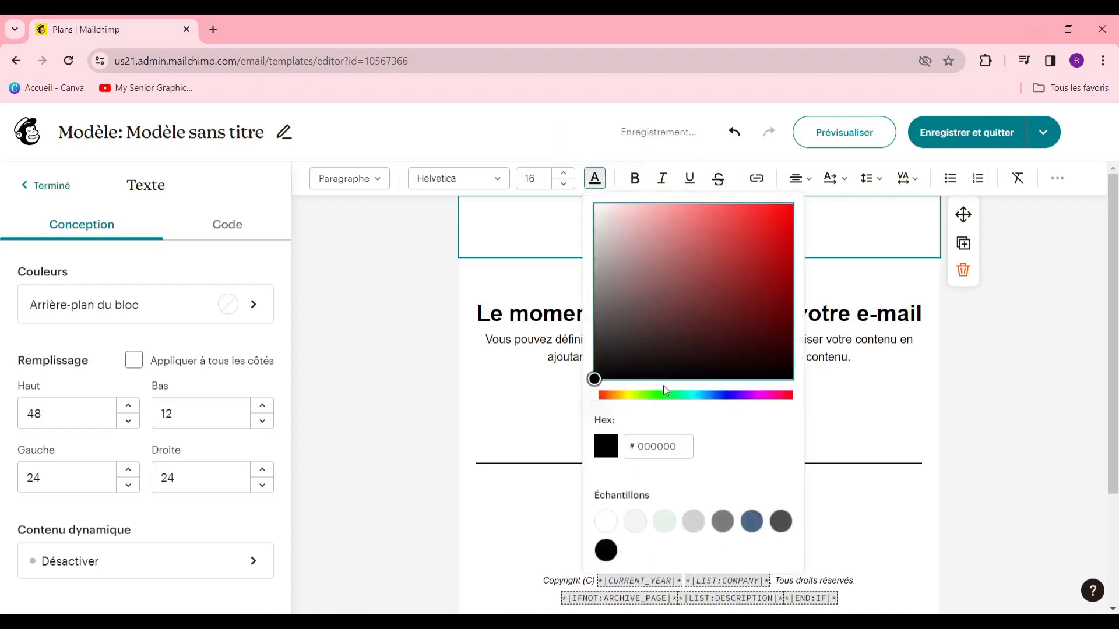
{"action": "left_click", "coordinate": [635, 242]}
{"action": "left_click", "coordinate": [634, 321]}
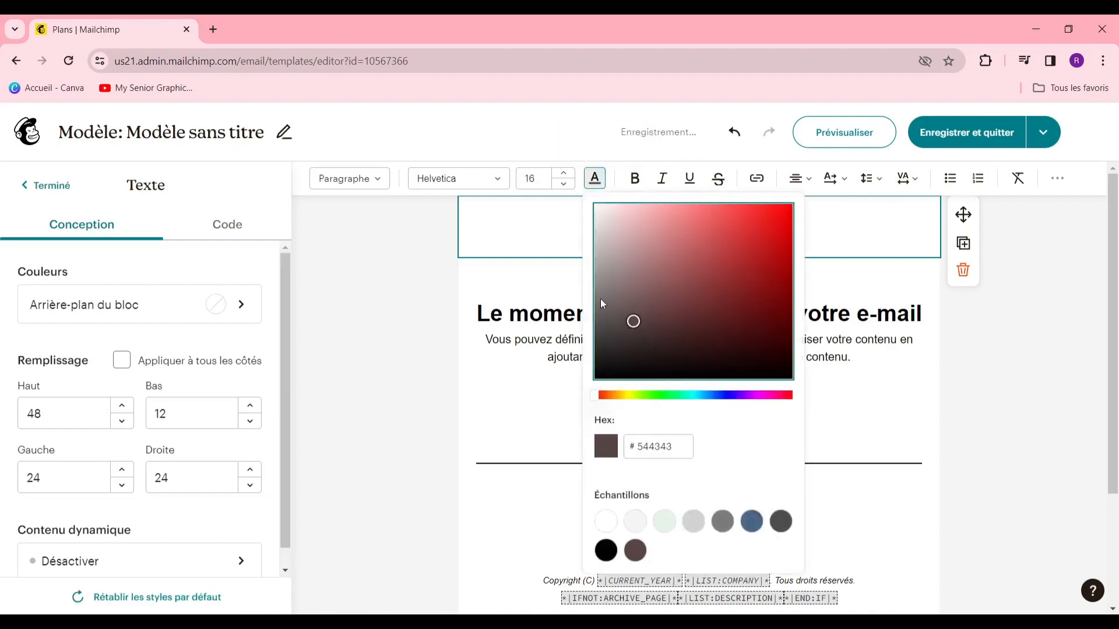
{"action": "left_click", "coordinate": [600, 298]}
{"action": "left_click", "coordinate": [678, 258]}
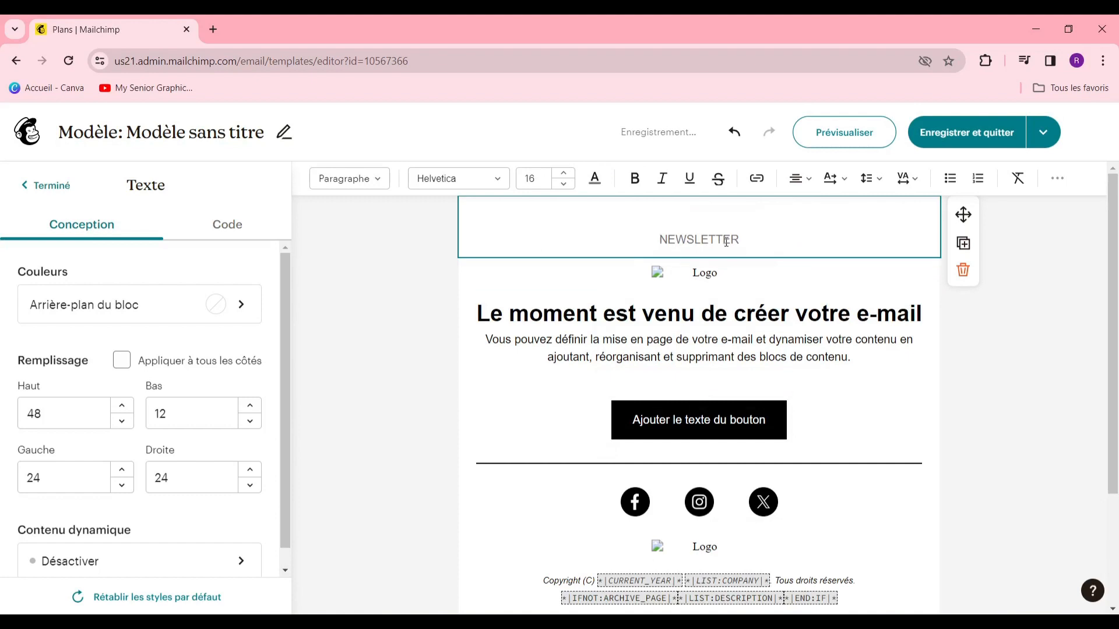
- Set the NEWSLETTER text to font size 40 and underline it
{"action": "left_click_drag", "start_coordinate": [659, 238], "coordinate": [781, 246]}
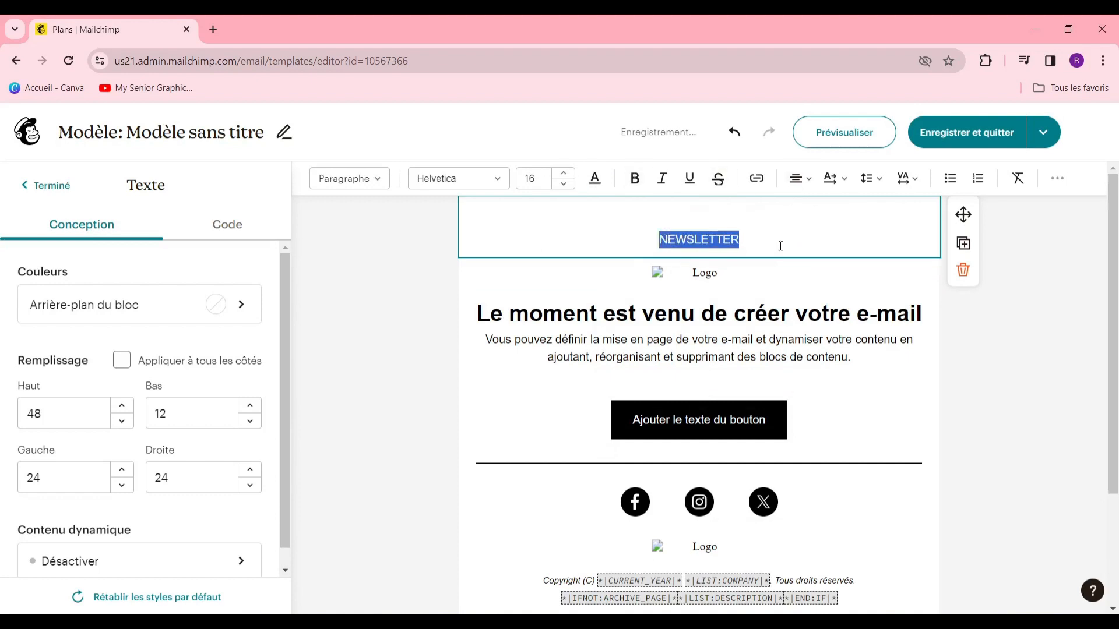
{"action": "left_click", "coordinate": [535, 183]}
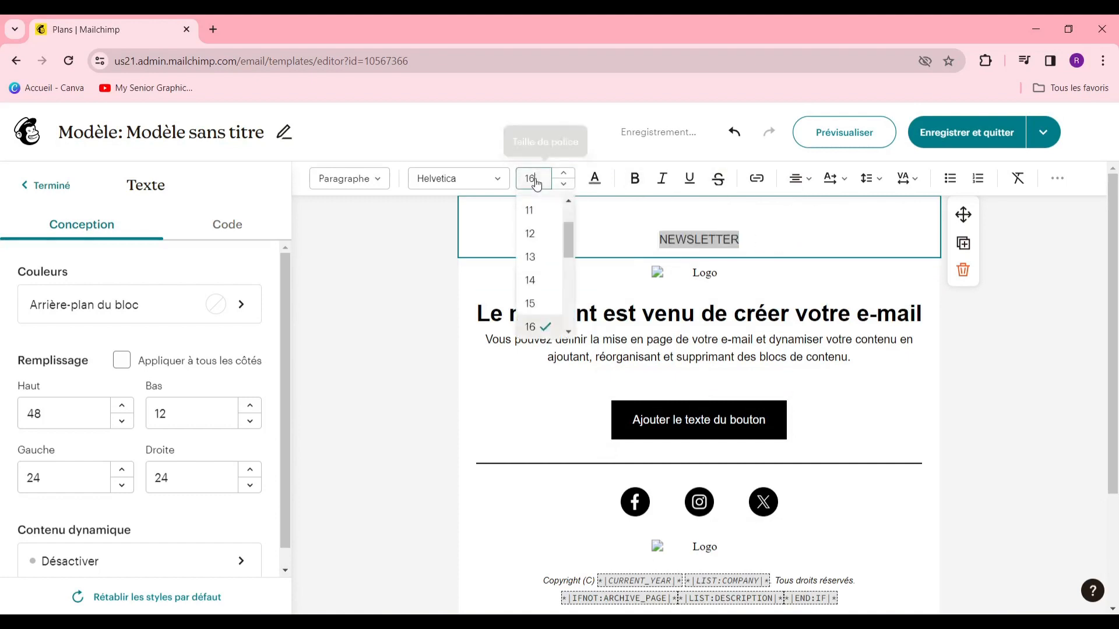
{"action": "type", "text": "40"}
{"action": "key", "text": "Return"}
{"action": "left_click_drag", "start_coordinate": [621, 250], "coordinate": [807, 247]}
{"action": "left_click", "coordinate": [688, 186]}
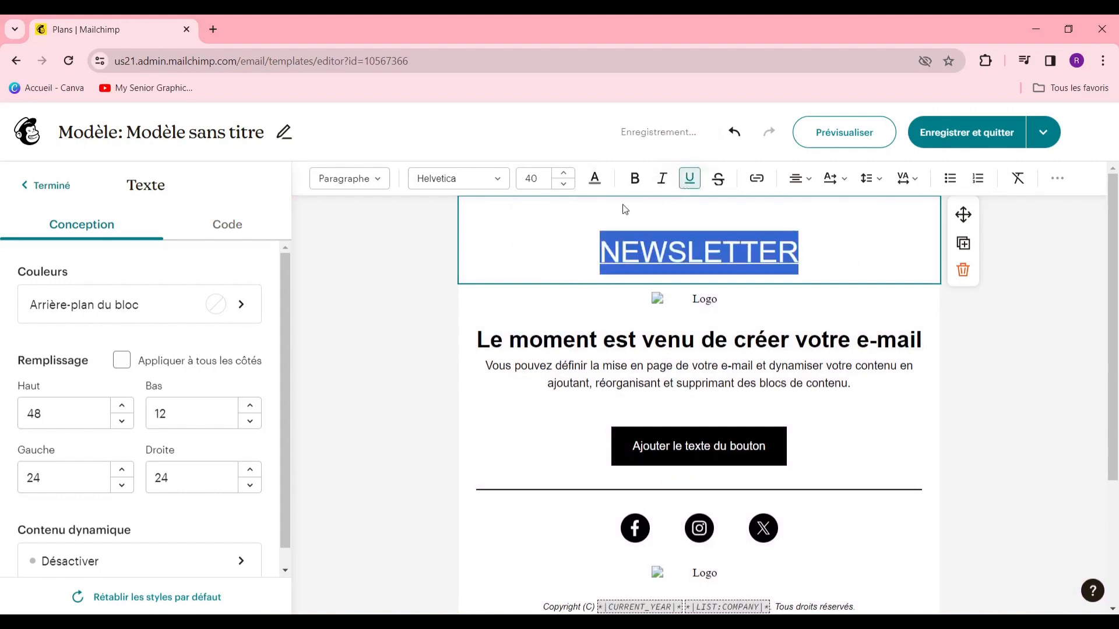
- Change the NEWSLETTER heading's font to Merriweather and leave text editing
{"action": "left_click", "coordinate": [497, 179]}
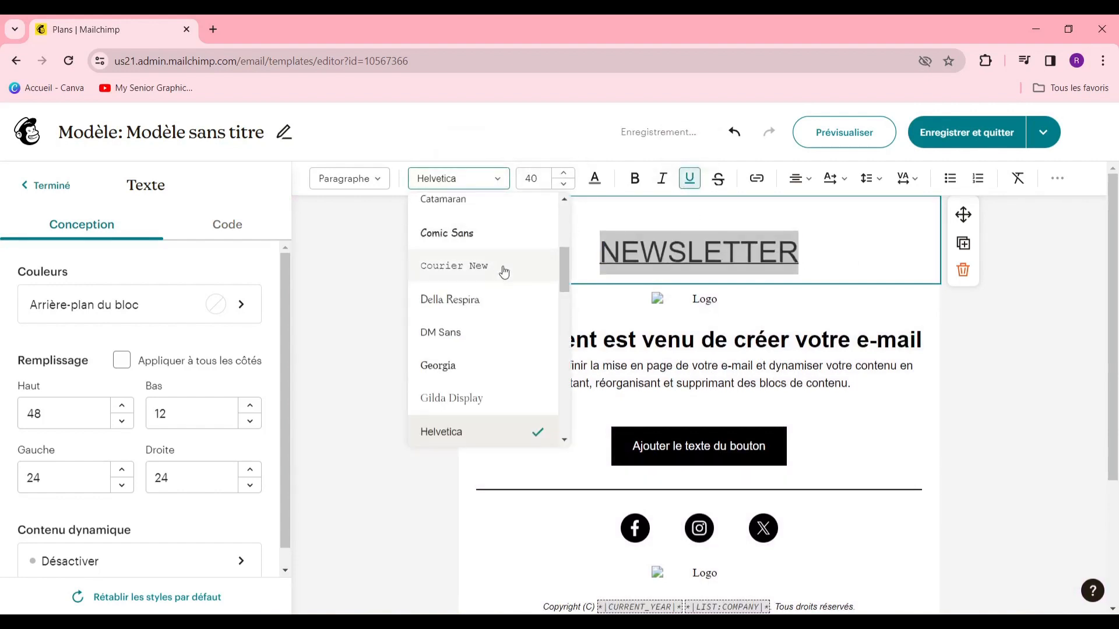
{"action": "scroll", "coordinate": [507, 280], "scroll_direction": "down", "scroll_amount": 4}
{"action": "scroll", "coordinate": [503, 335], "scroll_direction": "down", "scroll_amount": 3}
{"action": "scroll", "coordinate": [503, 349], "scroll_direction": "up", "scroll_amount": 2}
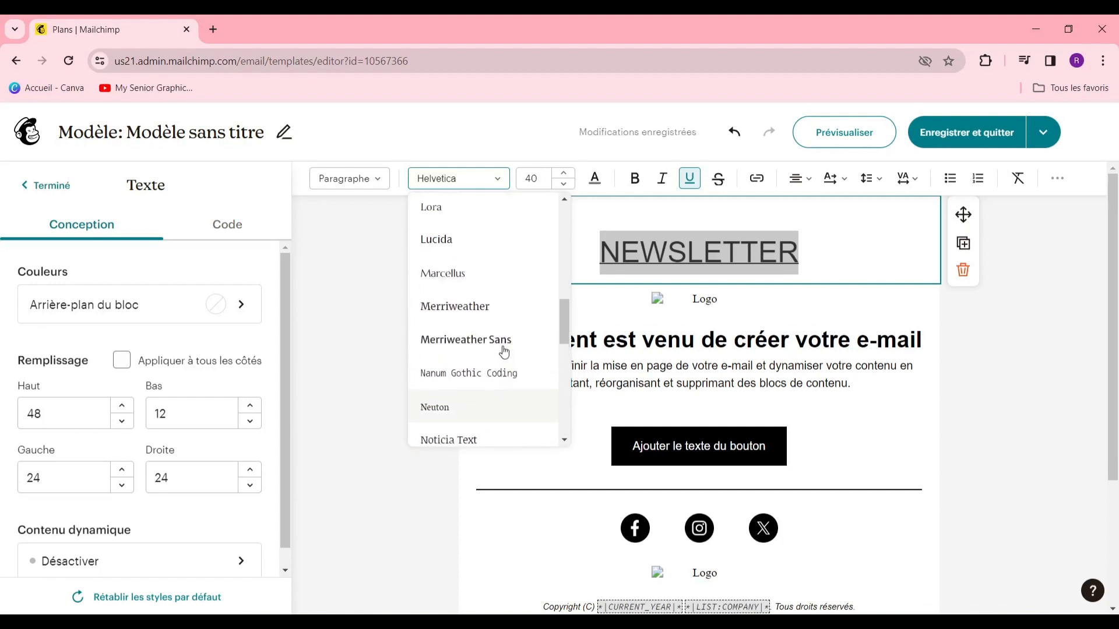
{"action": "left_click", "coordinate": [507, 315]}
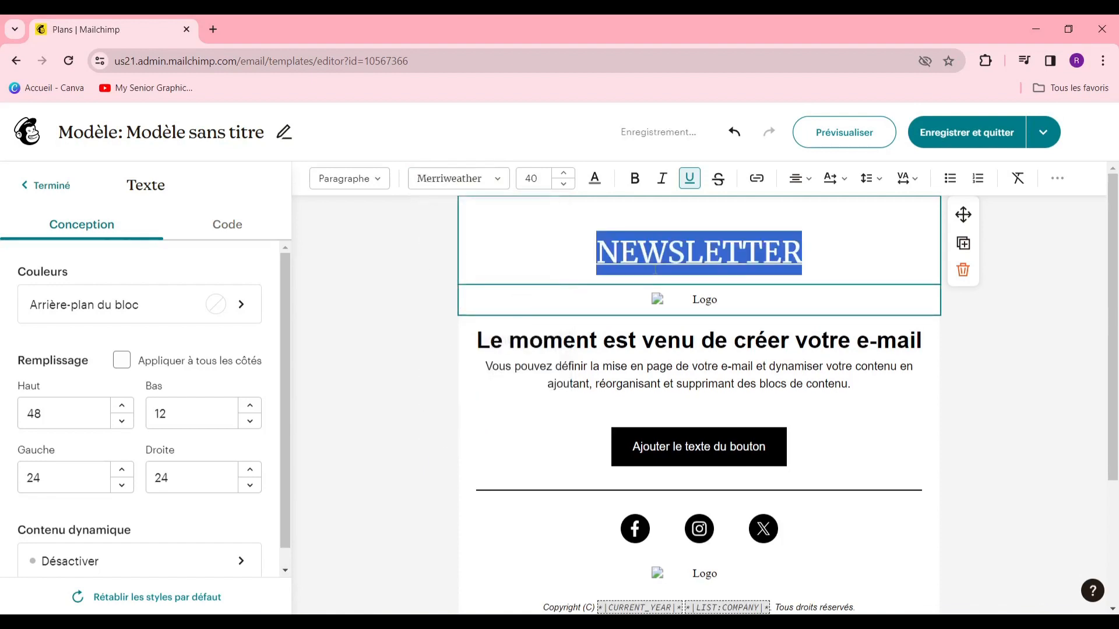
{"action": "left_click", "coordinate": [431, 245]}
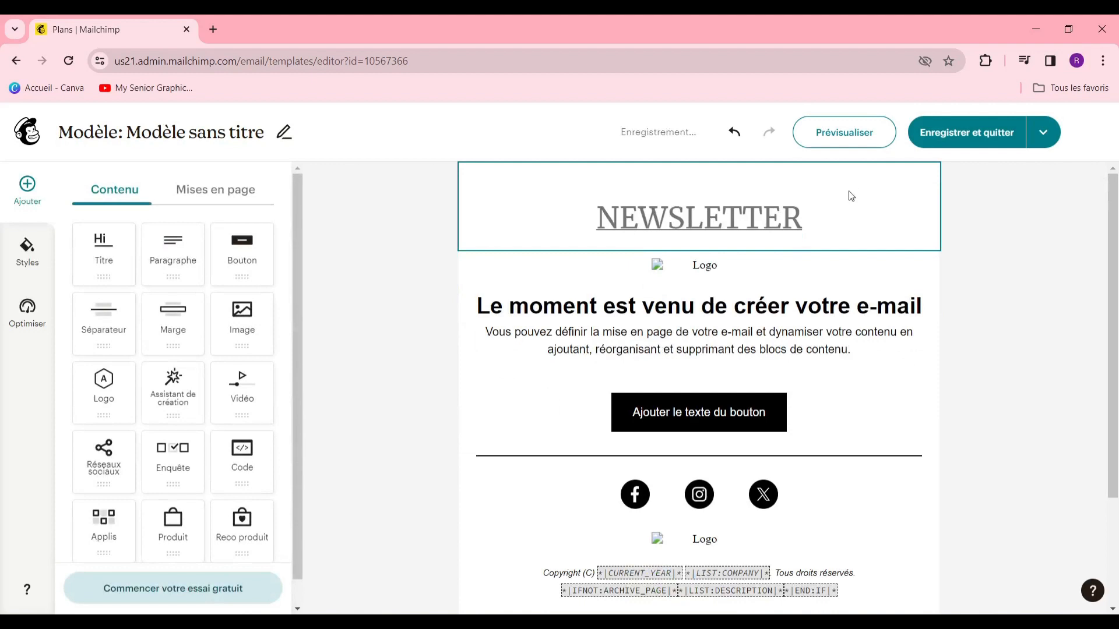
- Open the logo block below the NEWSLETTER heading and look over its alignment, link, colour and padding settings
{"action": "left_click", "coordinate": [752, 270]}
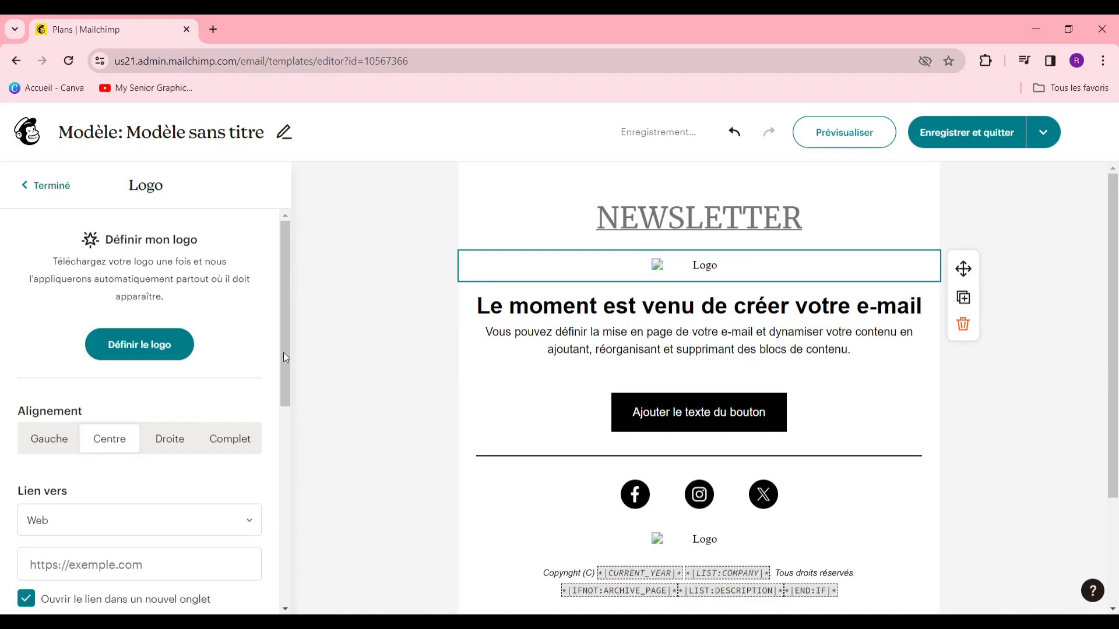
{"action": "scroll", "coordinate": [200, 386], "scroll_direction": "down", "scroll_amount": 4}
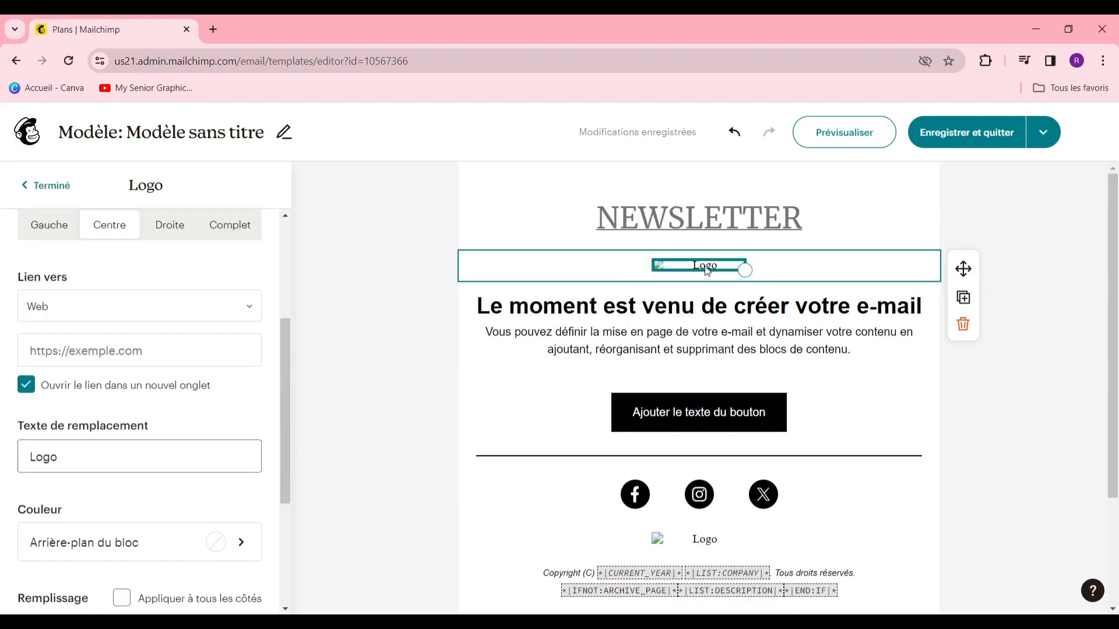
{"action": "scroll", "coordinate": [175, 350], "scroll_direction": "down", "scroll_amount": 3}
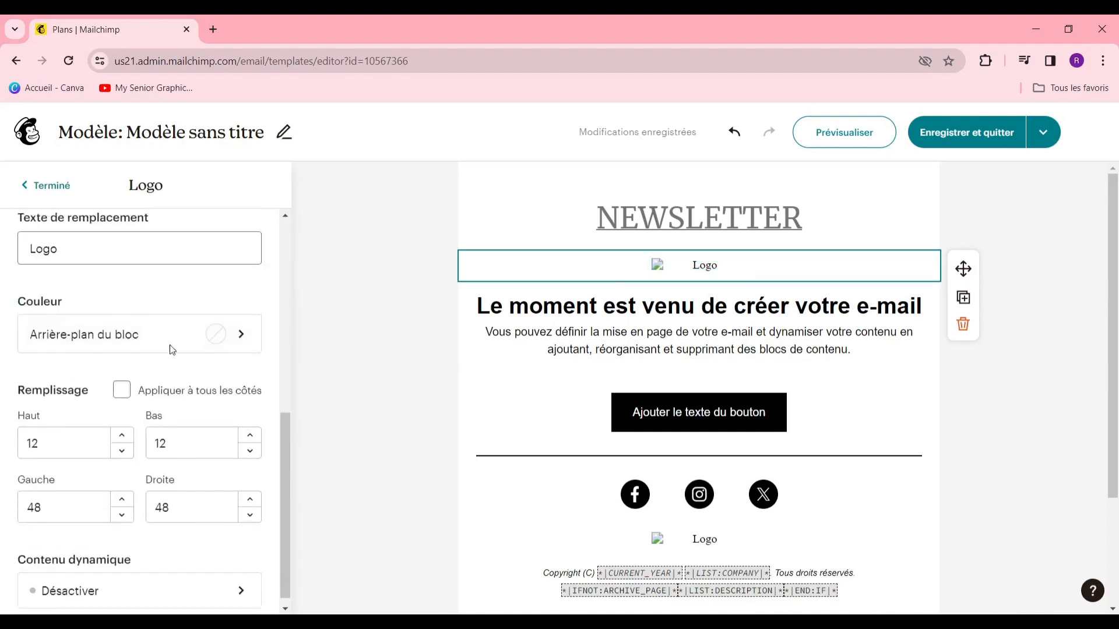
{"action": "scroll", "coordinate": [169, 487], "scroll_direction": "up", "scroll_amount": 7}
{"action": "left_click", "coordinate": [139, 345]}
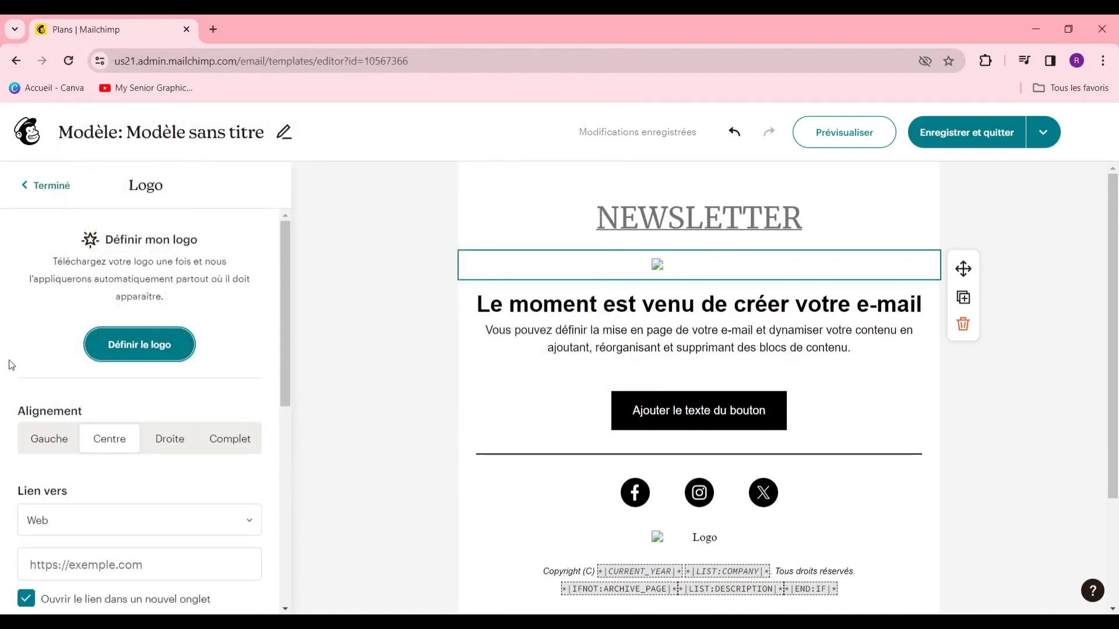
{"action": "left_click", "coordinate": [104, 357]}
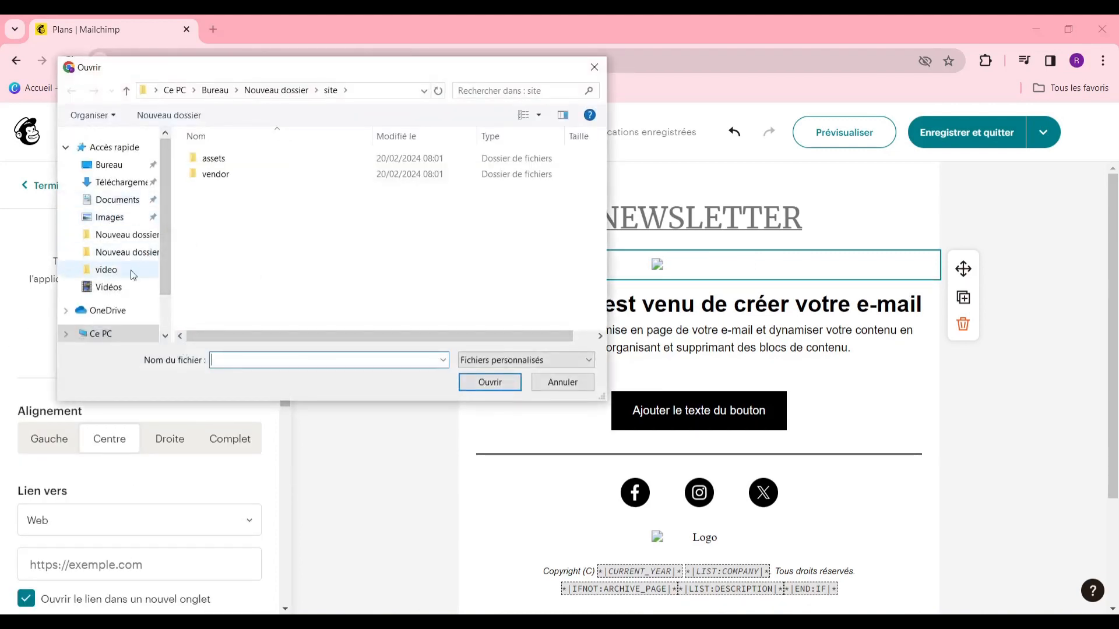
{"action": "left_click", "coordinate": [129, 285]}
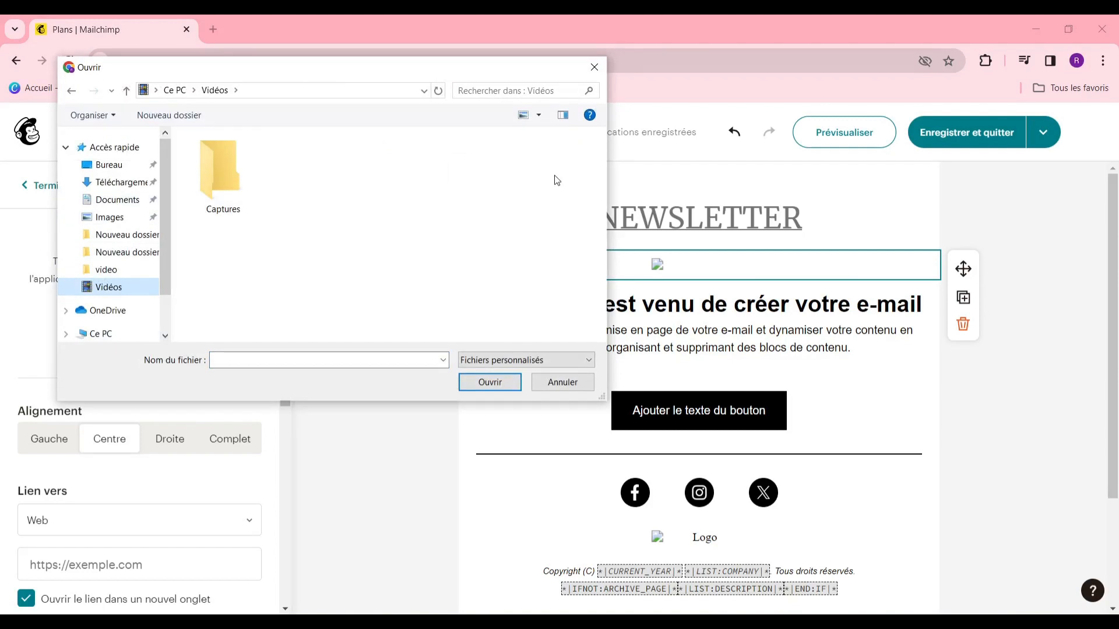
{"action": "left_click", "coordinate": [596, 74]}
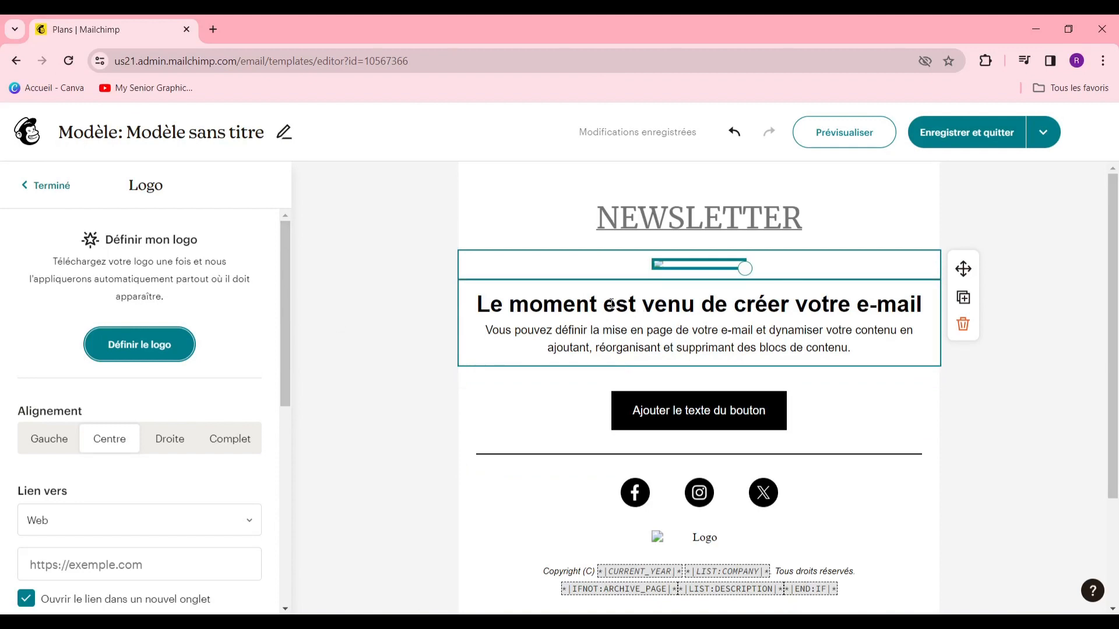
- Recolour the headline and the paragraph under it to a light pinkish grey
{"action": "left_click_drag", "start_coordinate": [735, 468], "coordinate": [868, 410]}
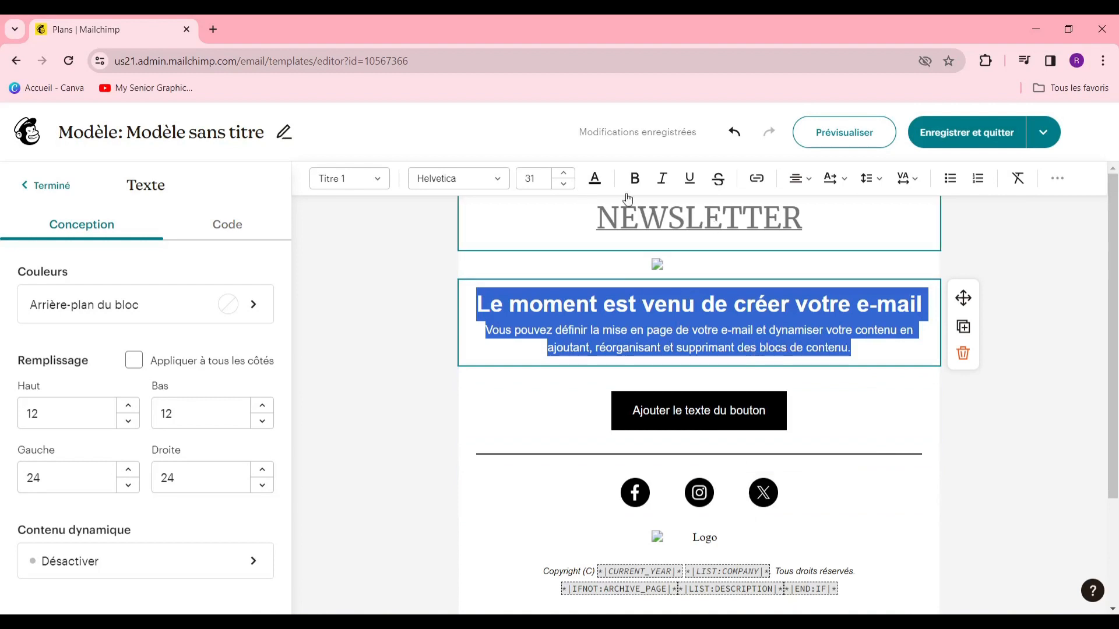
{"action": "left_click", "coordinate": [594, 178]}
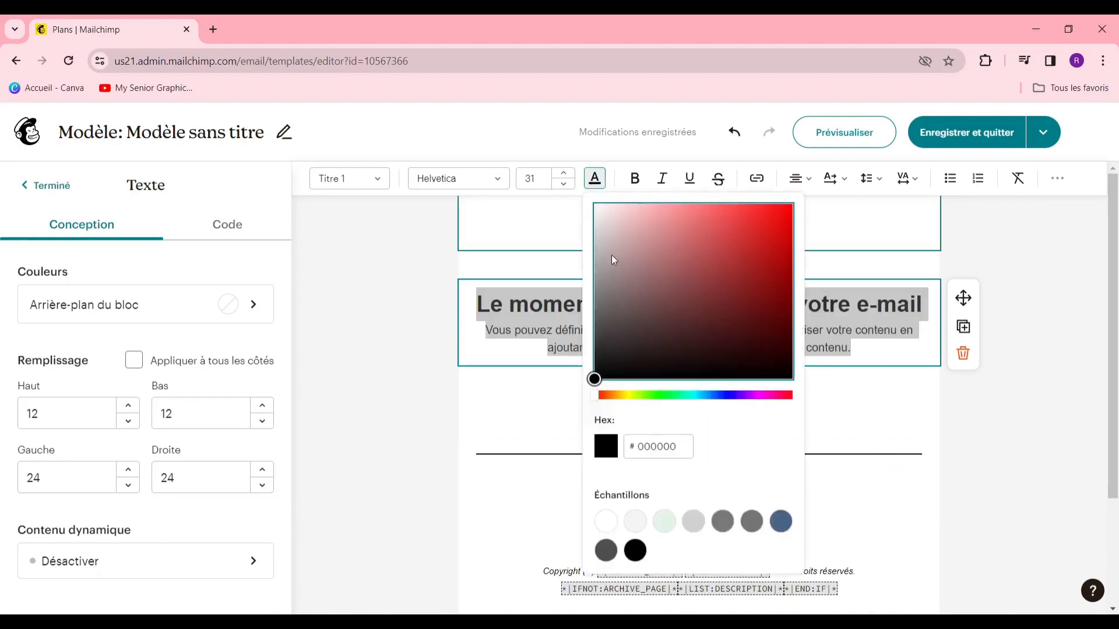
{"action": "left_click_drag", "start_coordinate": [613, 259], "coordinate": [611, 274]}
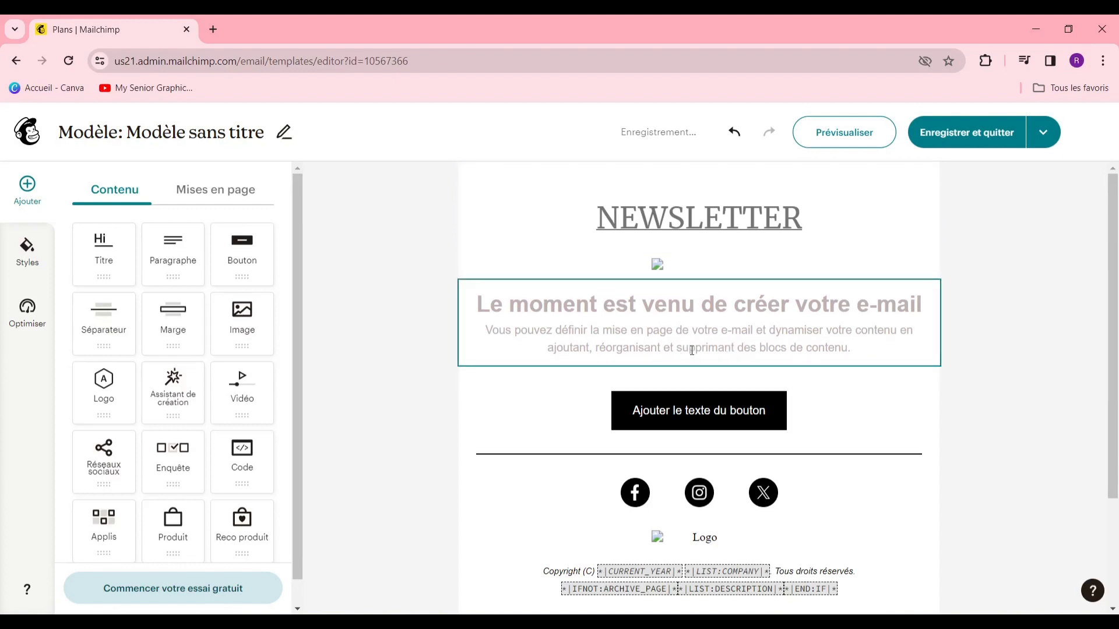
- Replace the headline "Le moment est venu de créer votre e-mail" with "NOS PRODUIT SONT DE RETOUR"
{"action": "left_click", "coordinate": [487, 304]}
{"action": "left_click_drag", "start_coordinate": [477, 304], "coordinate": [924, 306]}
{"action": "type", "text": "NOS PRODUIT SONT DE RETOUR"}
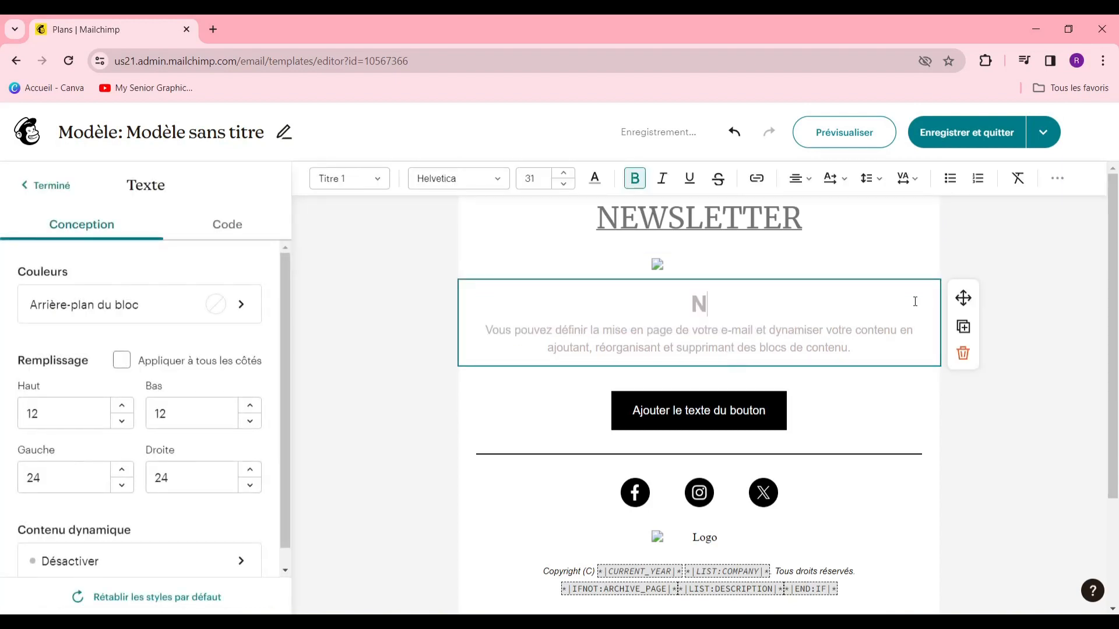
- Look over the paragraph, button, image and divider blocks below the headline and their settings
{"action": "left_click", "coordinate": [730, 332]}
{"action": "left_click_drag", "start_coordinate": [485, 329], "coordinate": [848, 348]}
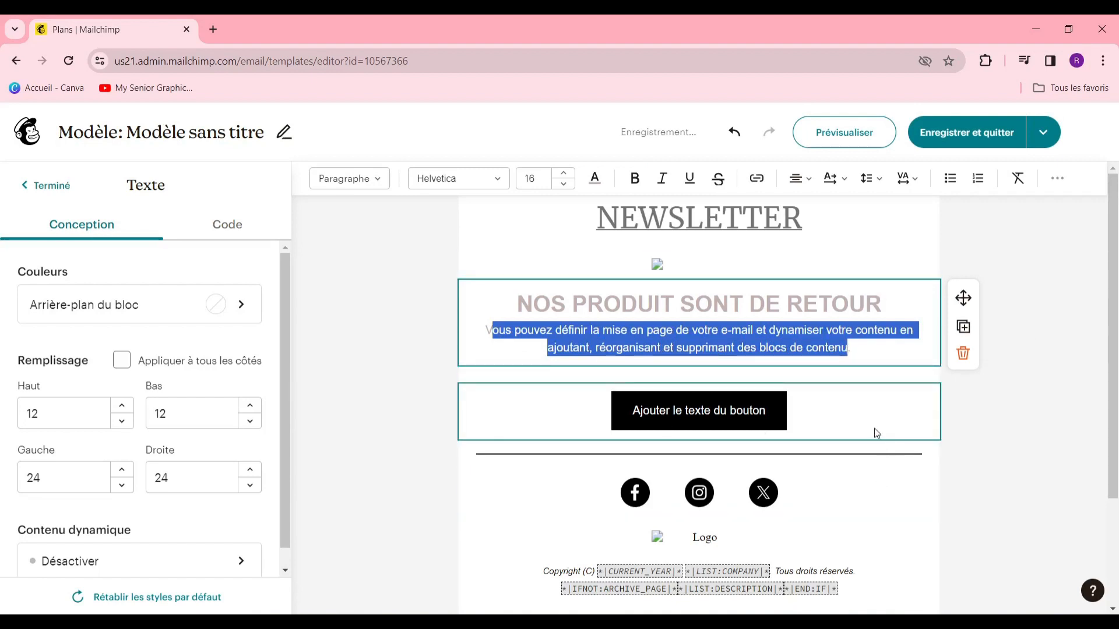
{"action": "left_click", "coordinate": [682, 413]}
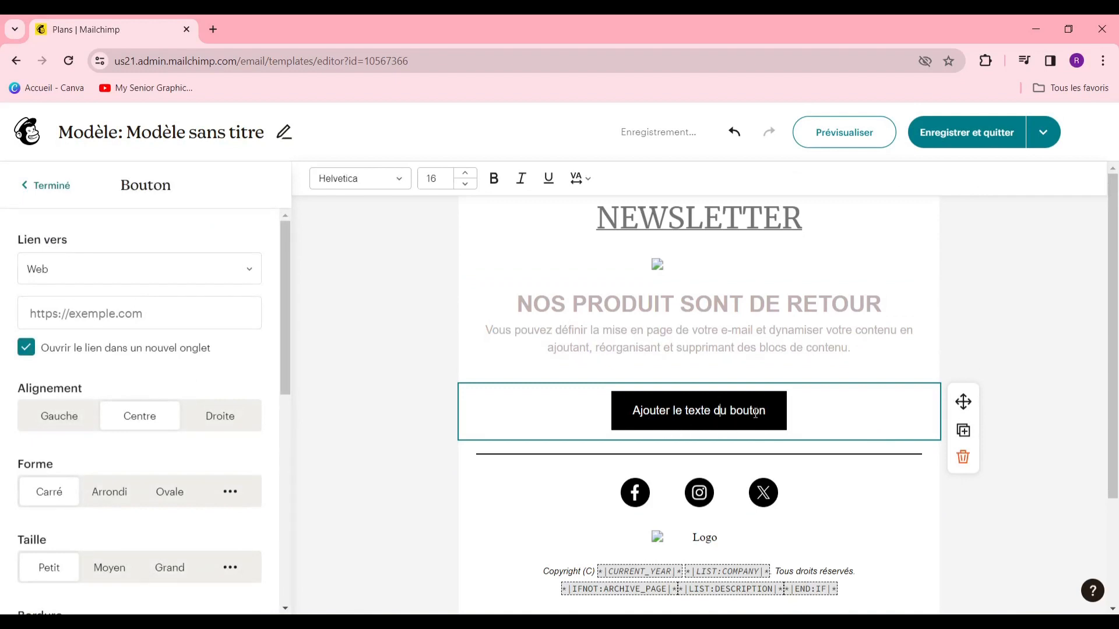
{"action": "scroll", "coordinate": [728, 478], "scroll_direction": "down", "scroll_amount": 2}
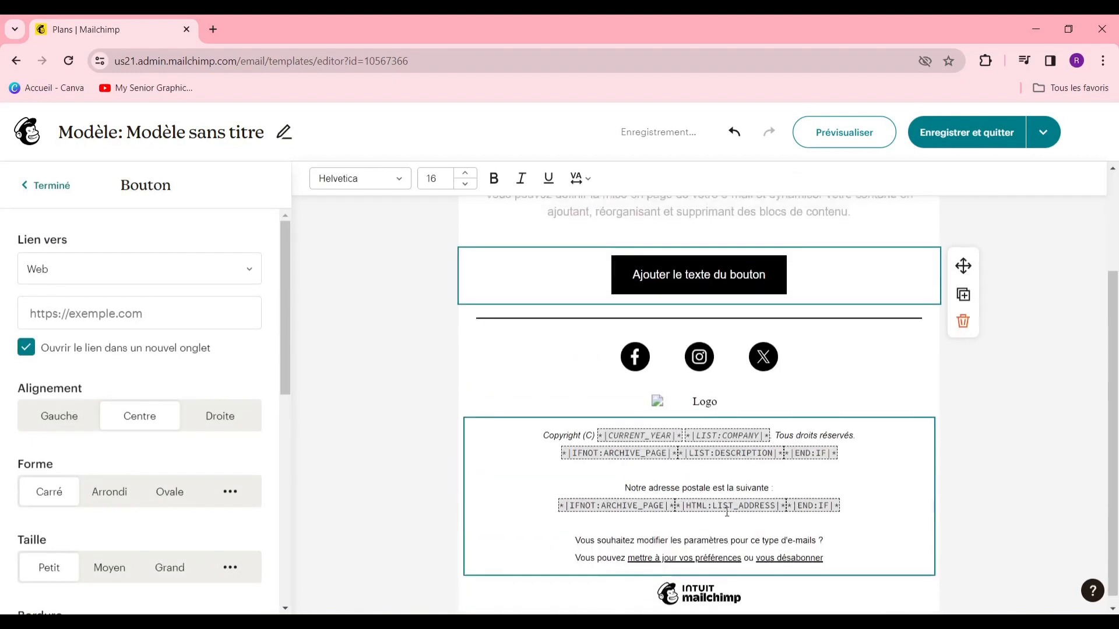
{"action": "scroll", "coordinate": [731, 442], "scroll_direction": "up", "scroll_amount": 2}
{"action": "left_click", "coordinate": [746, 372]}
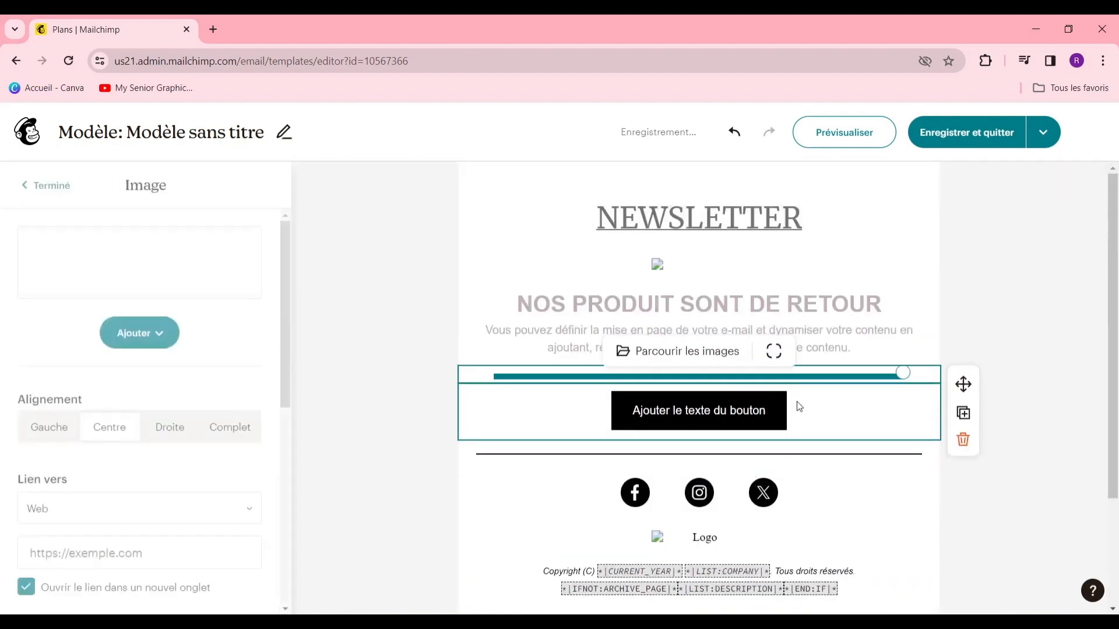
{"action": "left_click", "coordinate": [811, 454]}
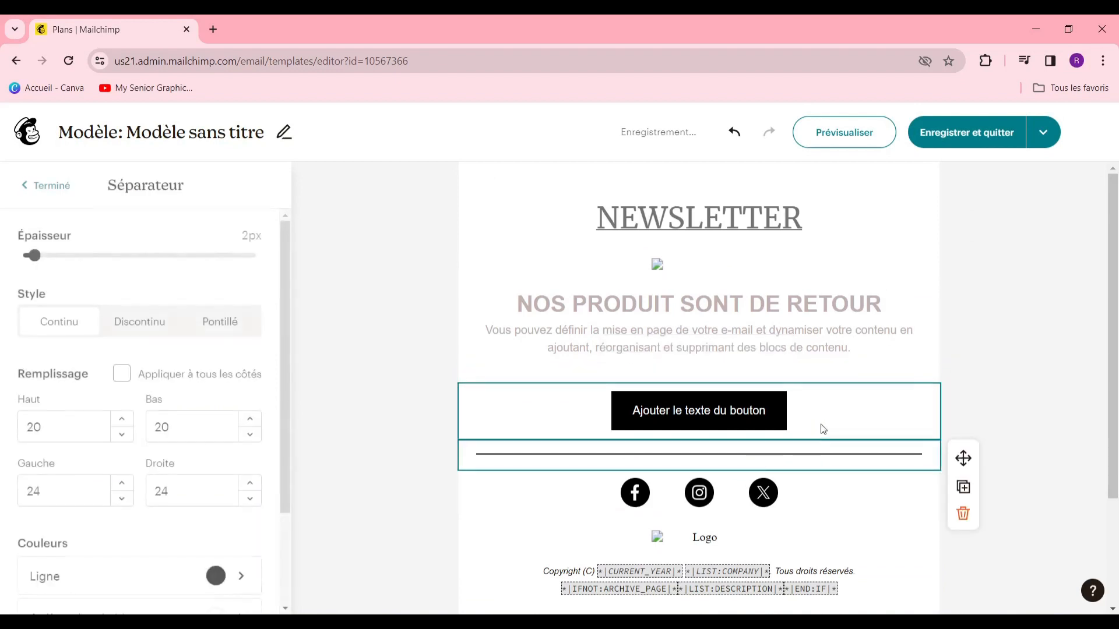
- Delete the button block, the divider line and the empty image block above the social icons
{"action": "left_click", "coordinate": [818, 431]}
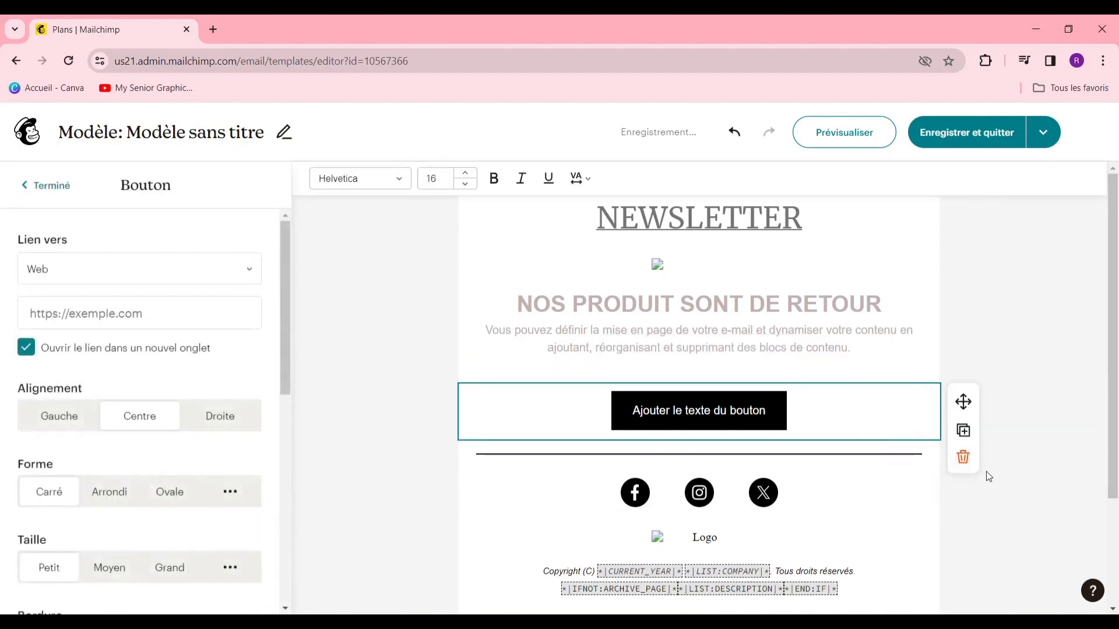
{"action": "left_click", "coordinate": [963, 456]}
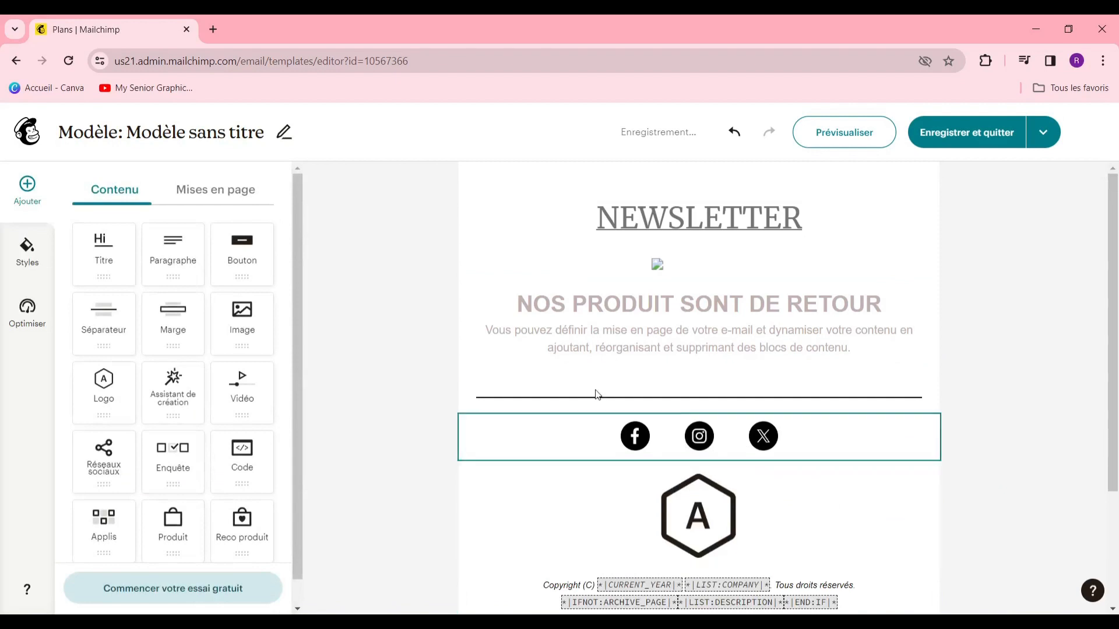
{"action": "left_click", "coordinate": [638, 411]}
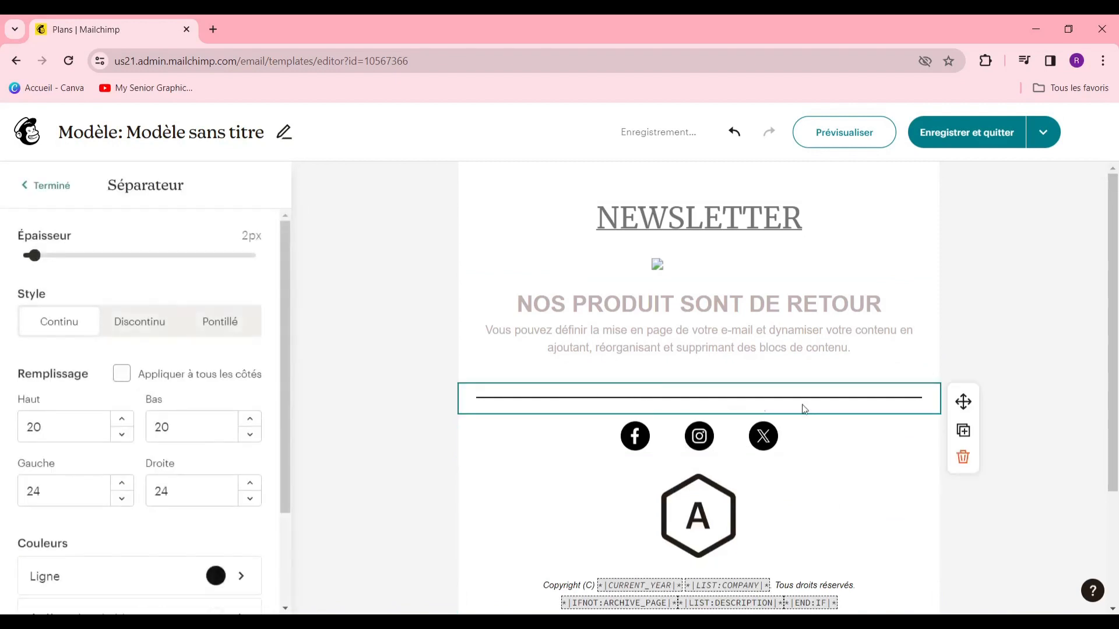
{"action": "left_click", "coordinate": [962, 458]}
{"action": "left_click_drag", "start_coordinate": [242, 312], "coordinate": [642, 367]}
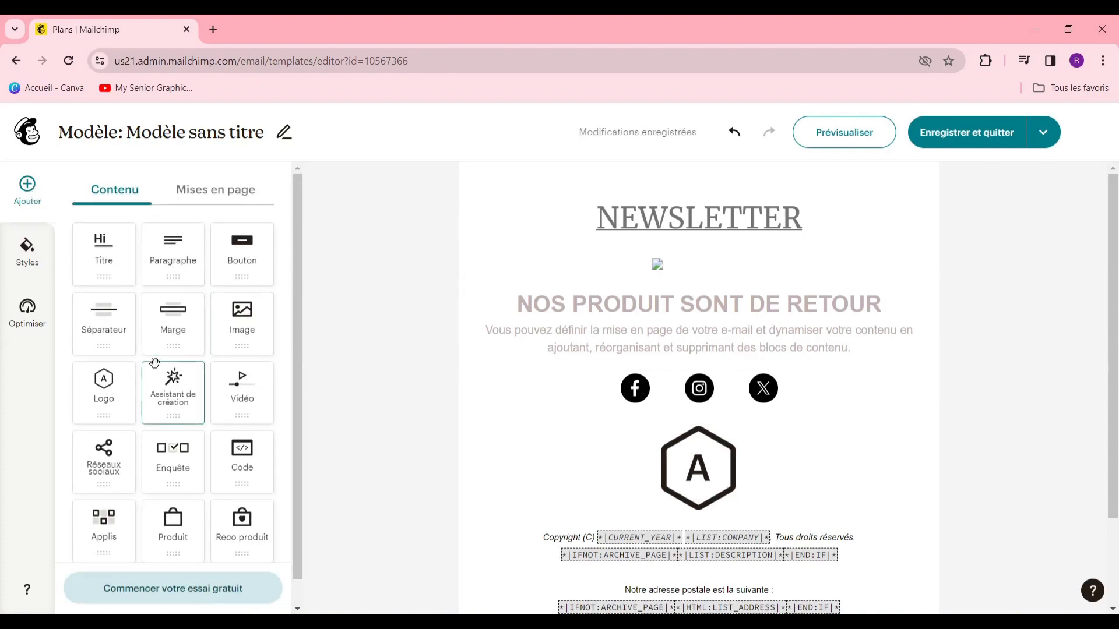
- Look over the available content blocks and the empty and predefined layouts
{"action": "scroll", "coordinate": [211, 441], "scroll_direction": "down", "scroll_amount": 1}
{"action": "scroll", "coordinate": [211, 441], "scroll_direction": "up", "scroll_amount": 1}
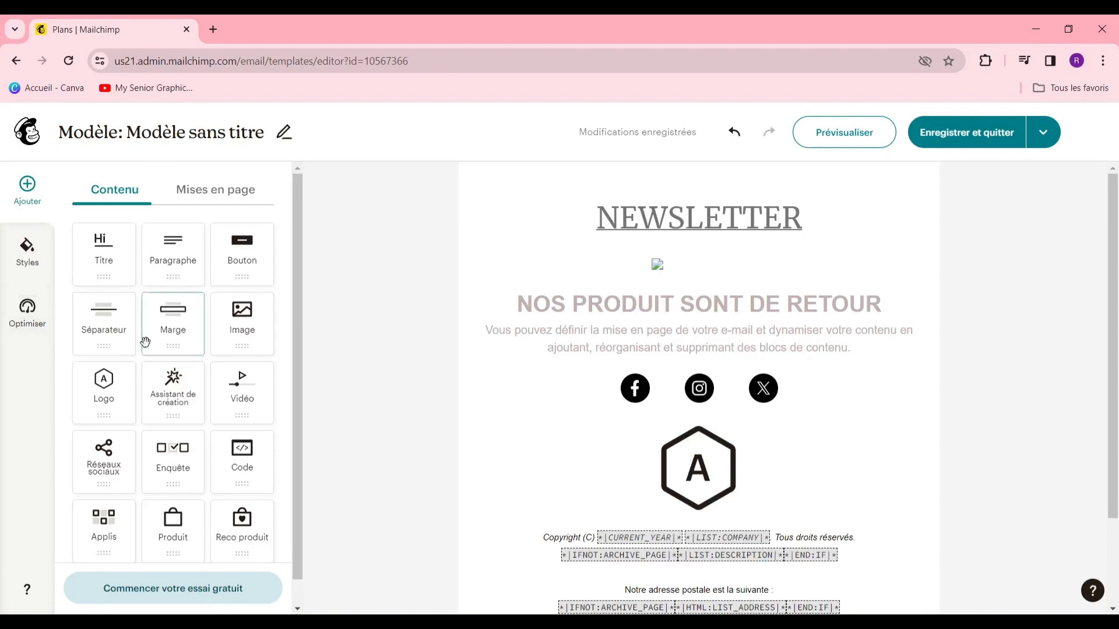
{"action": "left_click", "coordinate": [217, 205]}
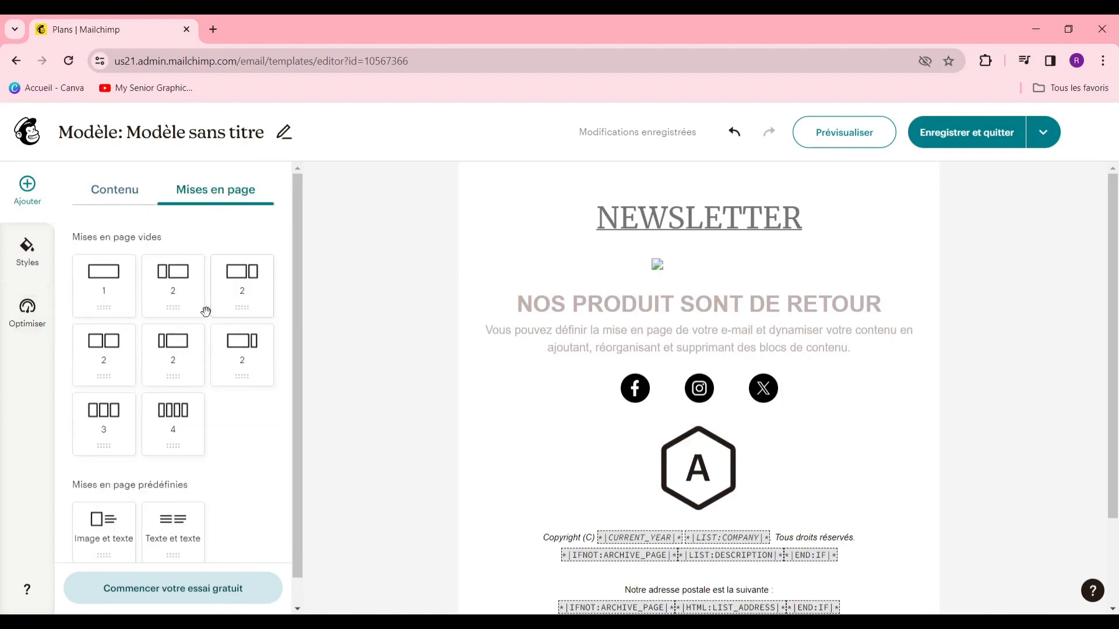
{"action": "scroll", "coordinate": [175, 350], "scroll_direction": "down", "scroll_amount": 1}
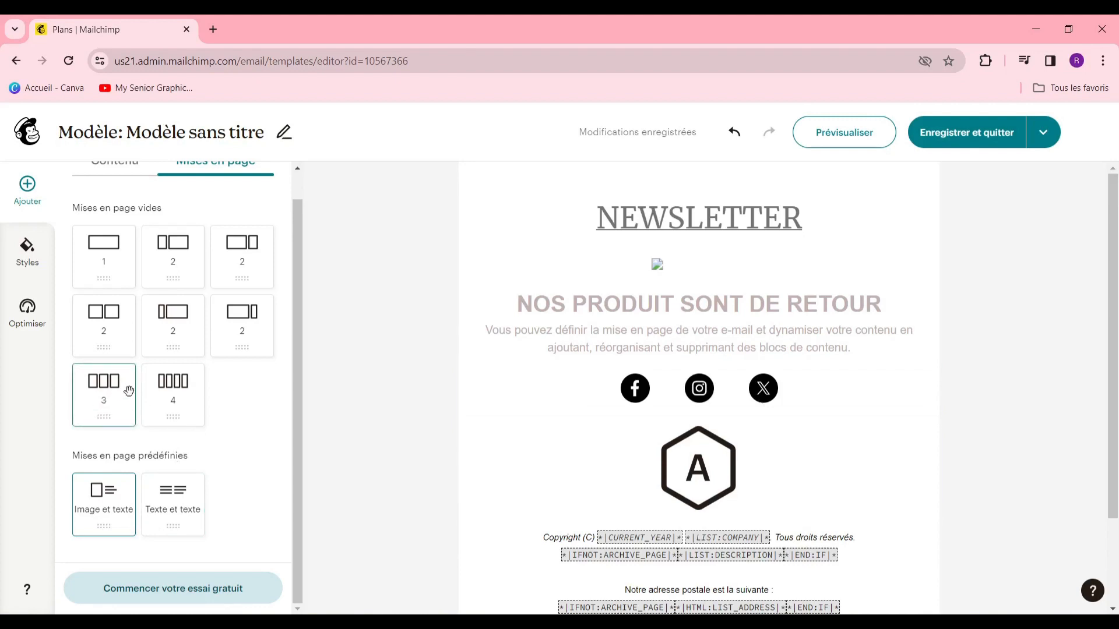
{"action": "left_click", "coordinate": [160, 491]}
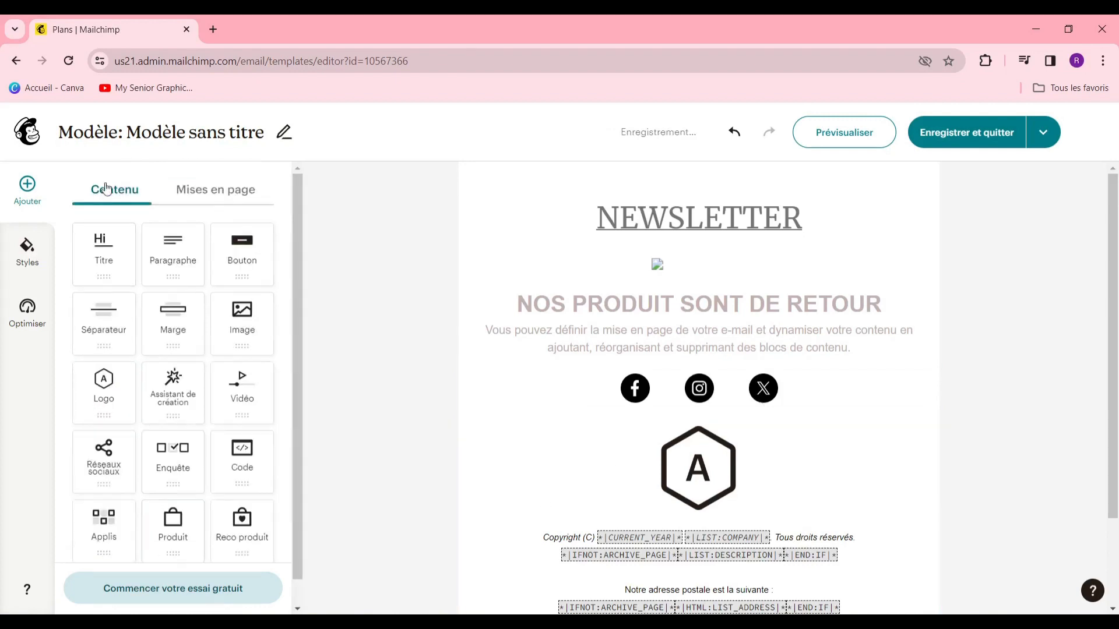
- Insert the predefined Image et texte layout above the social icons, using the variant with the image left of the text
{"action": "left_click", "coordinate": [189, 193]}
{"action": "left_click_drag", "start_coordinate": [120, 526], "coordinate": [672, 372]}
{"action": "scroll", "coordinate": [676, 327], "scroll_direction": "down", "scroll_amount": 3}
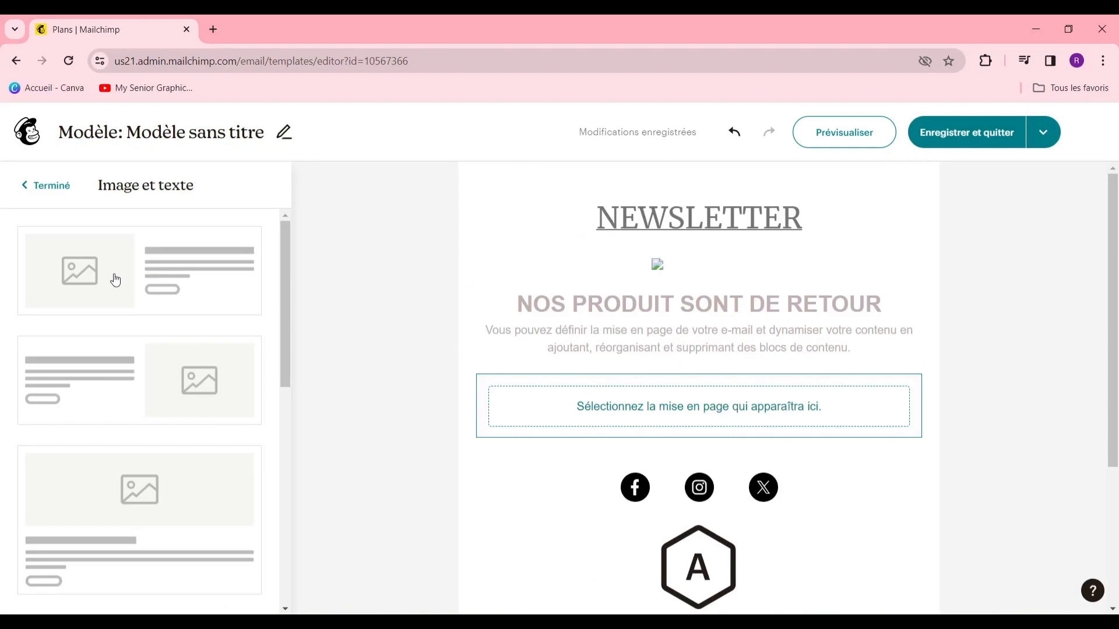
{"action": "scroll", "coordinate": [98, 443], "scroll_direction": "down", "scroll_amount": 1}
{"action": "scroll", "coordinate": [132, 452], "scroll_direction": "up", "scroll_amount": 1}
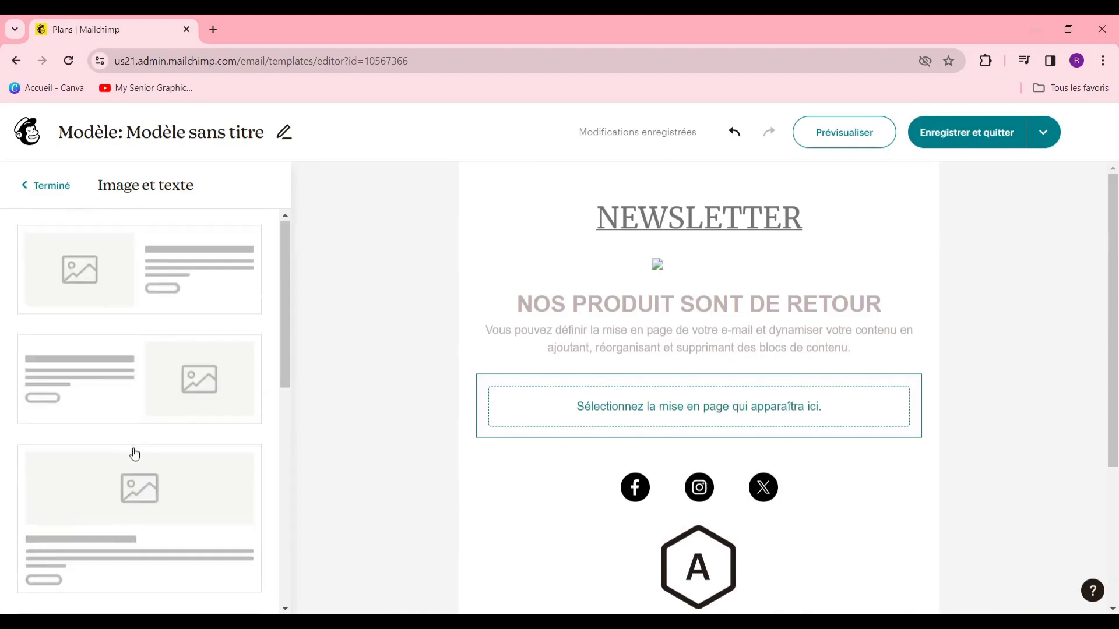
{"action": "left_click", "coordinate": [131, 290]}
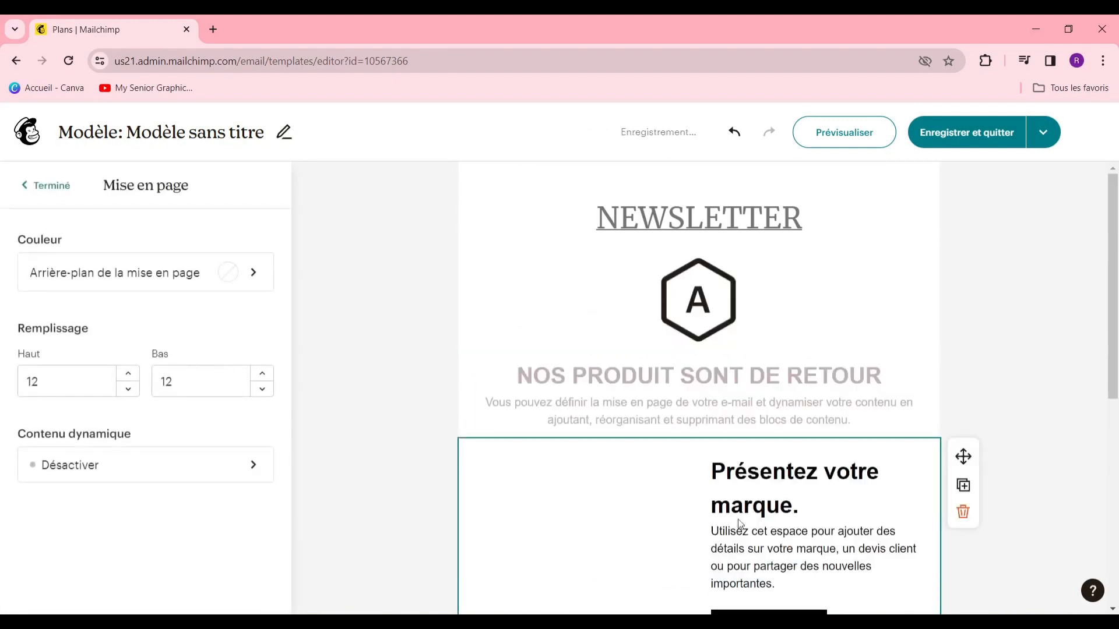
- Upload the Pexels JPG numbered 1070360 from the Téléchargements folder into the new layout's image block
{"action": "scroll", "coordinate": [656, 376], "scroll_direction": "down", "scroll_amount": 3}
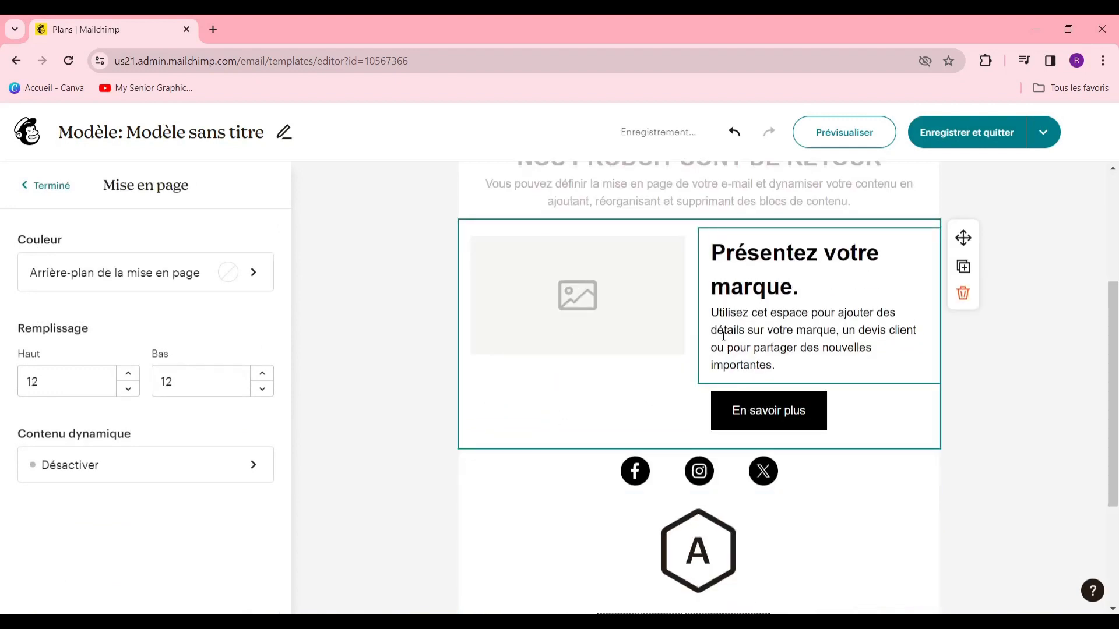
{"action": "left_click", "coordinate": [628, 329]}
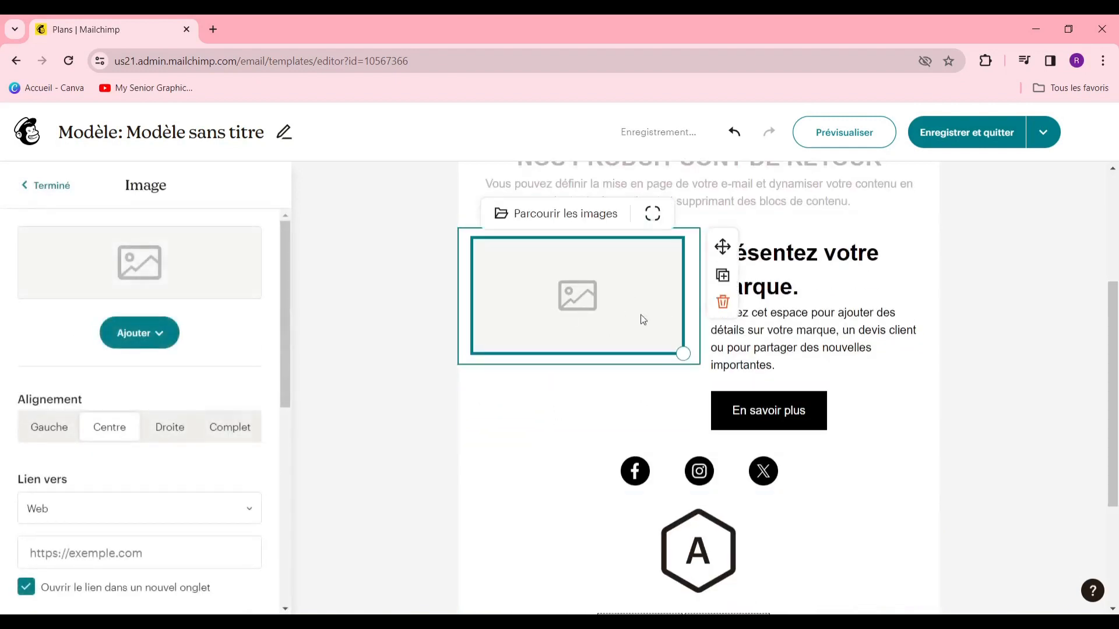
{"action": "left_click", "coordinate": [145, 334]}
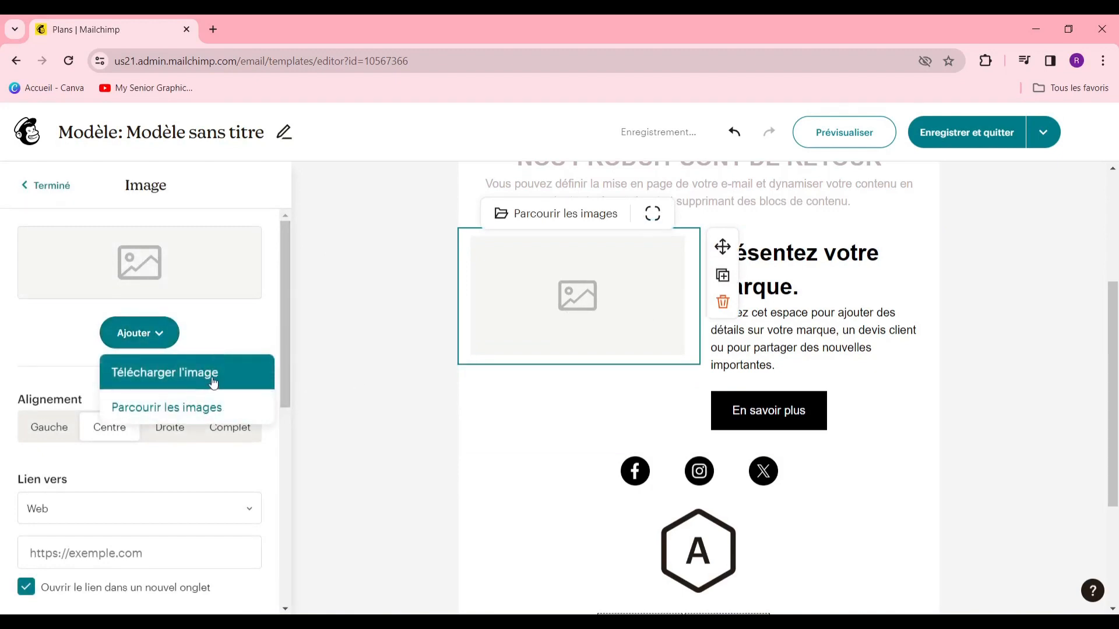
{"action": "left_click", "coordinate": [213, 383]}
{"action": "left_click", "coordinate": [121, 183]}
{"action": "left_click", "coordinate": [258, 176]}
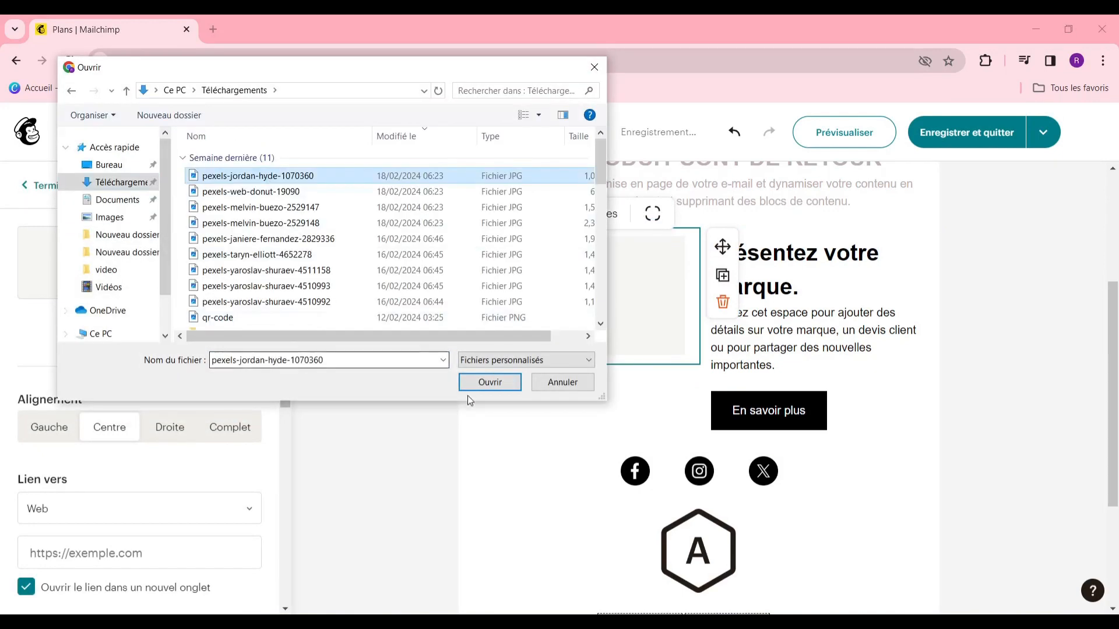
{"action": "left_click", "coordinate": [480, 385]}
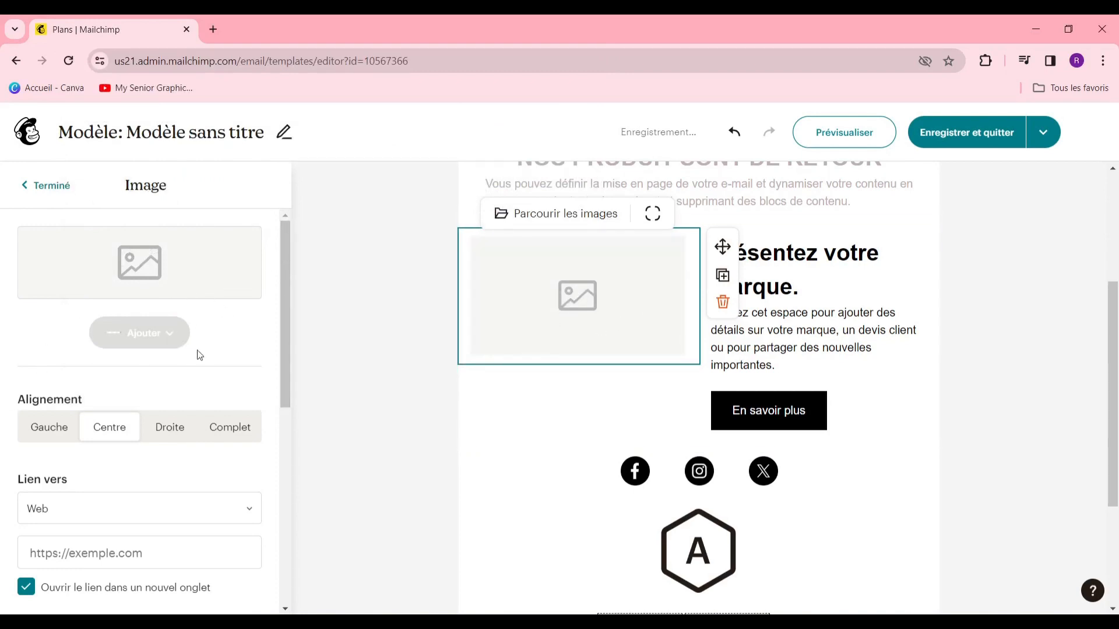
- Replace the heading "Présentez votre marque." beside the image with "JORDAN FORRIDER"
{"action": "left_click", "coordinate": [802, 270]}
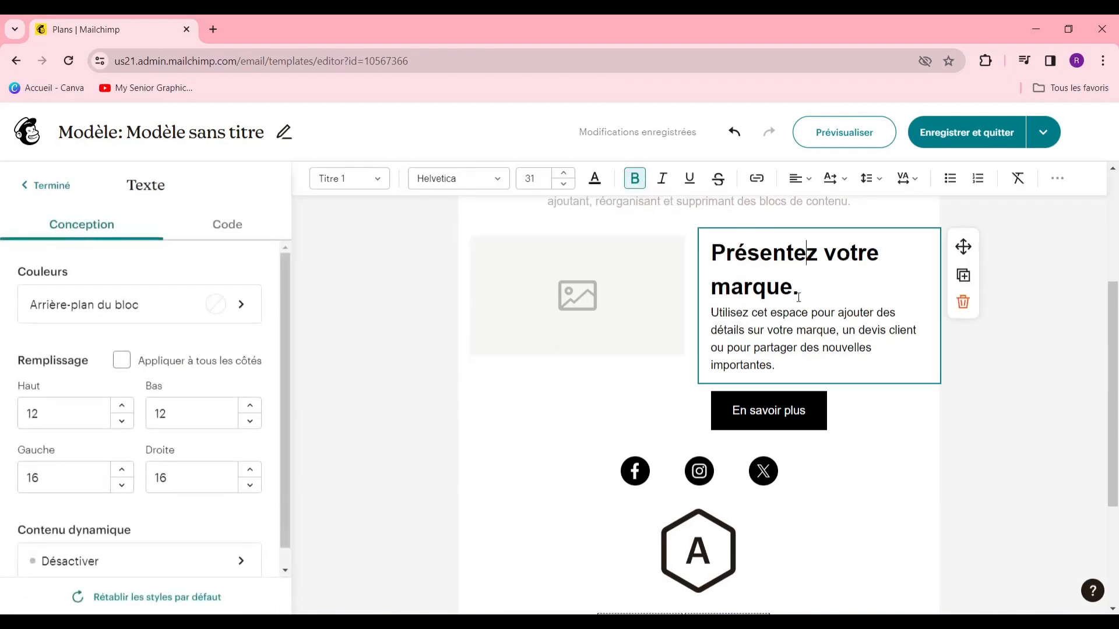
{"action": "left_click_drag", "start_coordinate": [798, 297], "coordinate": [723, 238]}
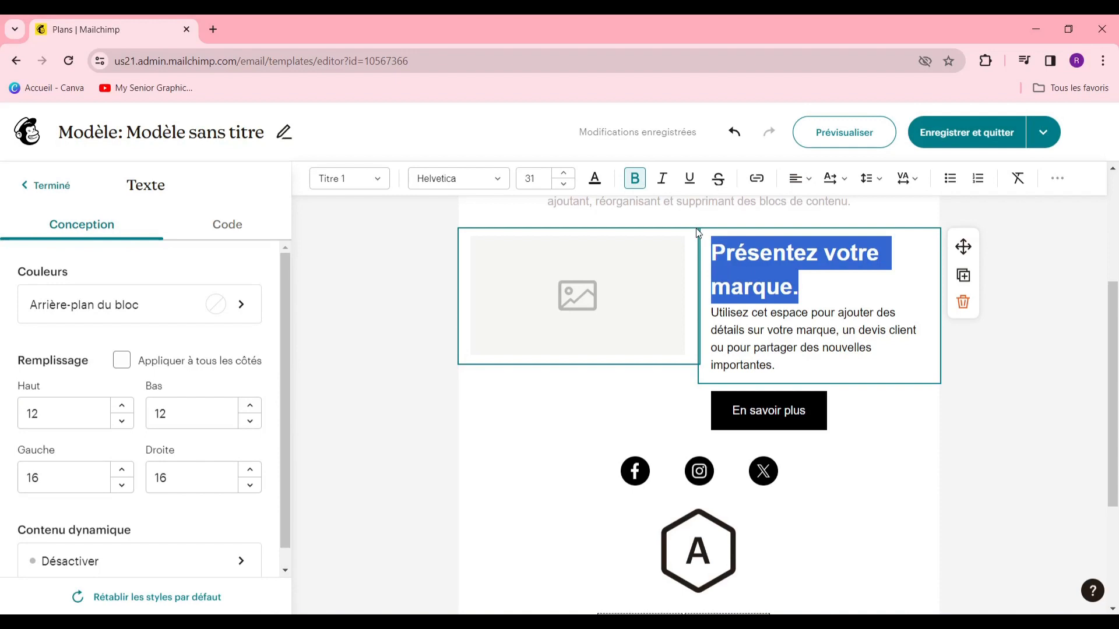
{"action": "type", "text": "JORDA"}
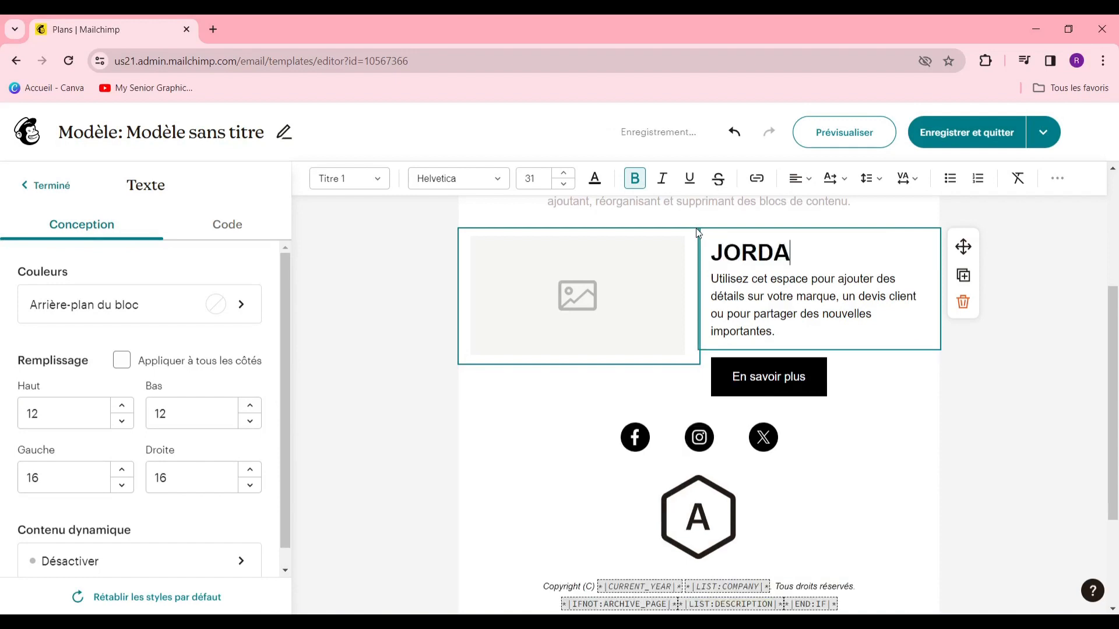
{"action": "type", "text": "N FOR"}
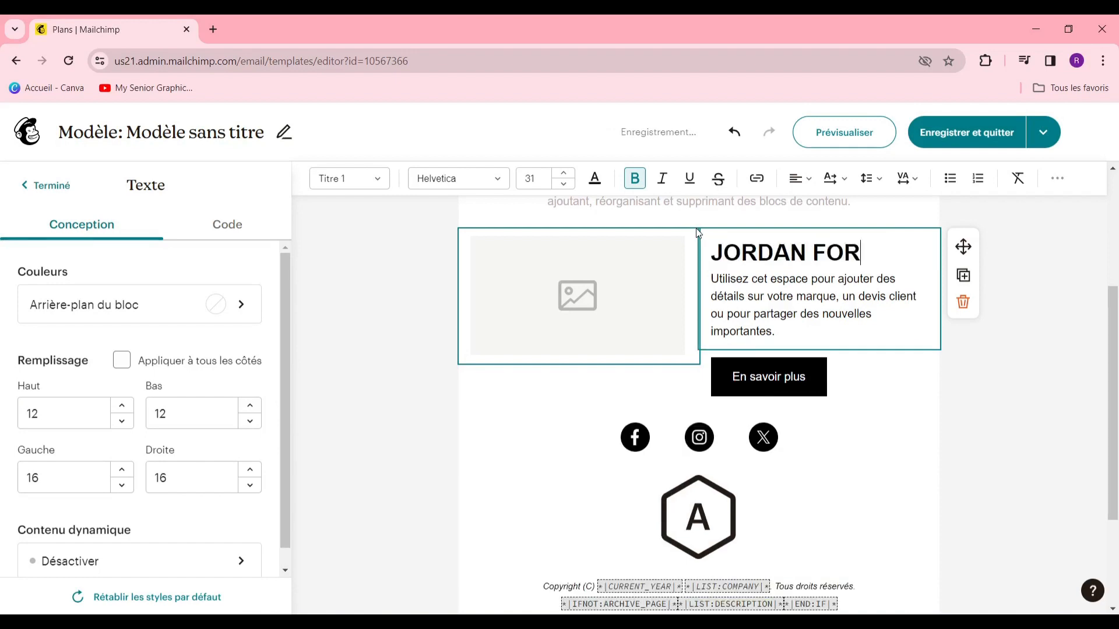
{"action": "type", "text": "RIDER"}
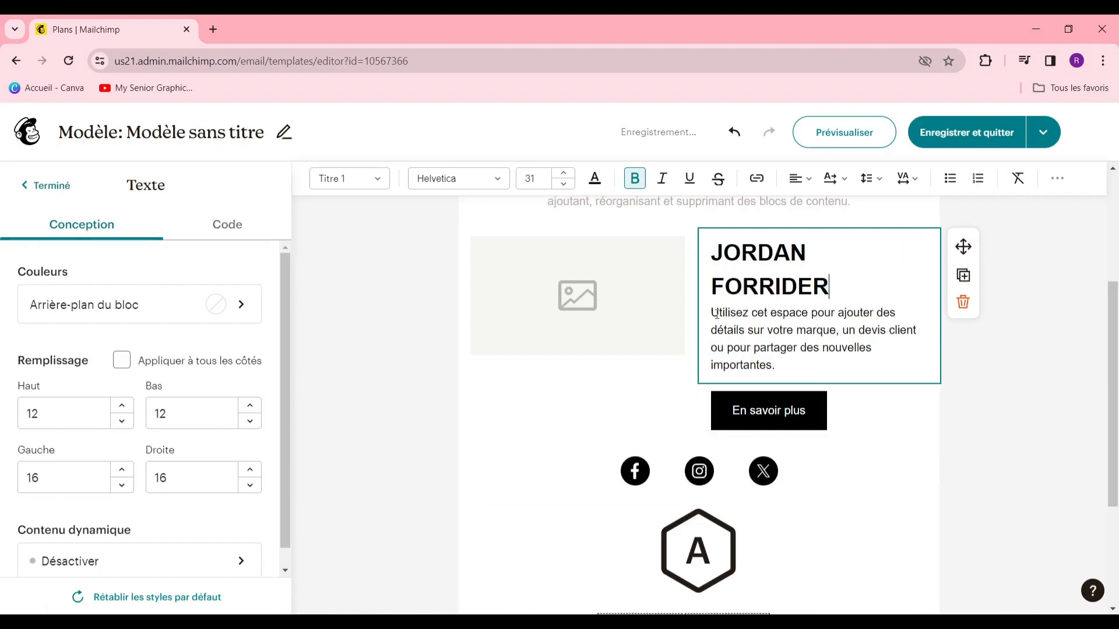
{"action": "left_click_drag", "start_coordinate": [713, 315], "coordinate": [827, 389]}
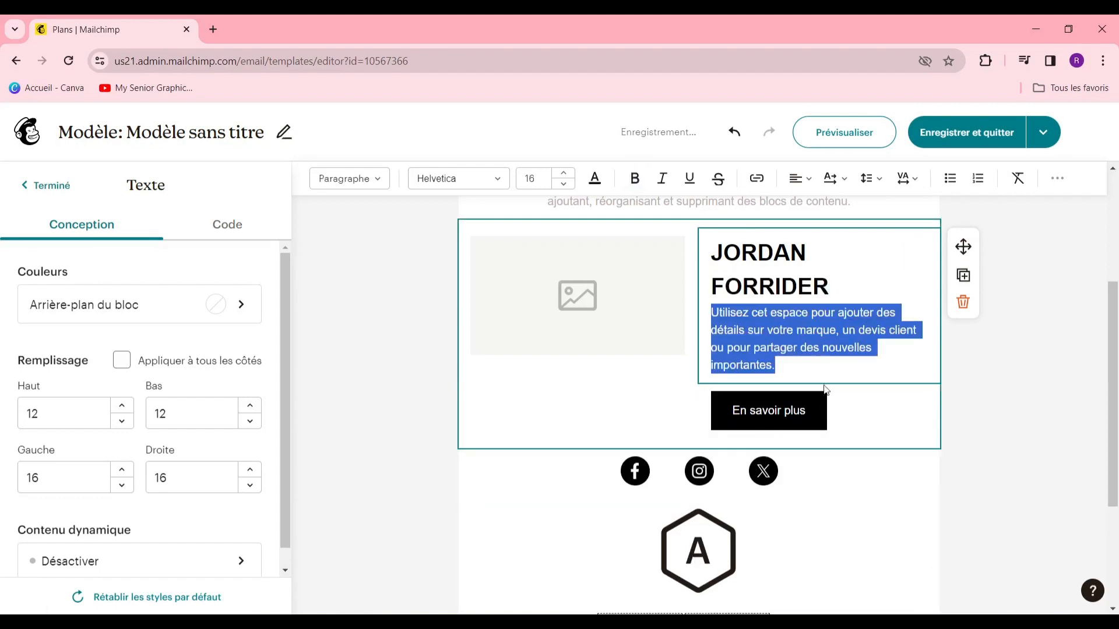
{"action": "left_click", "coordinate": [844, 290]}
{"action": "left_click_drag", "start_coordinate": [715, 313], "coordinate": [764, 384]}
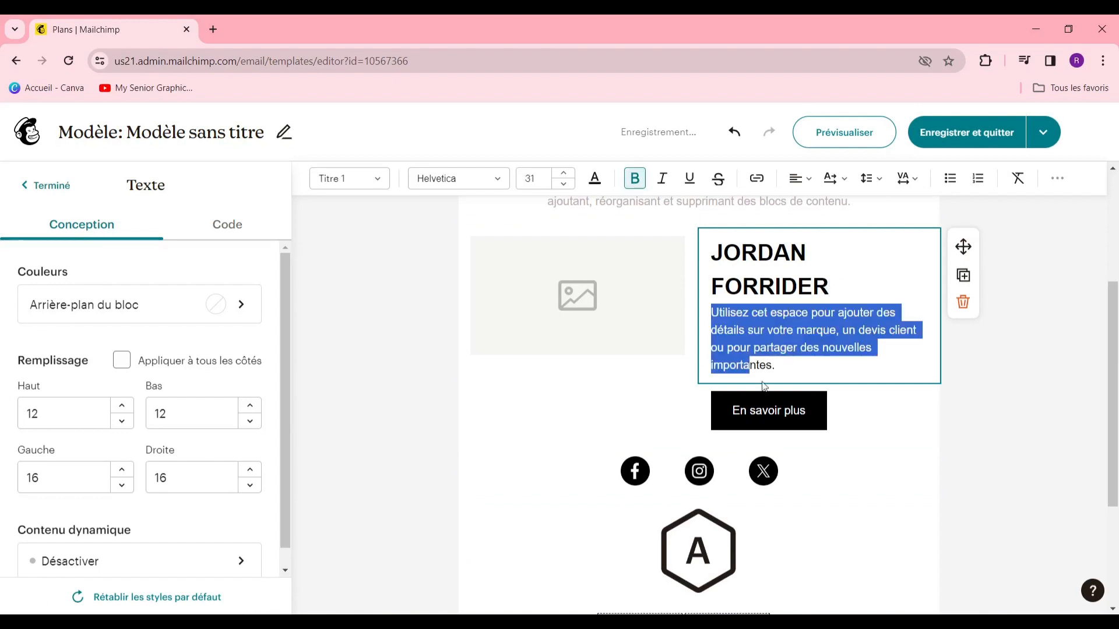
{"action": "type", "text": "DESCRIPTION"}
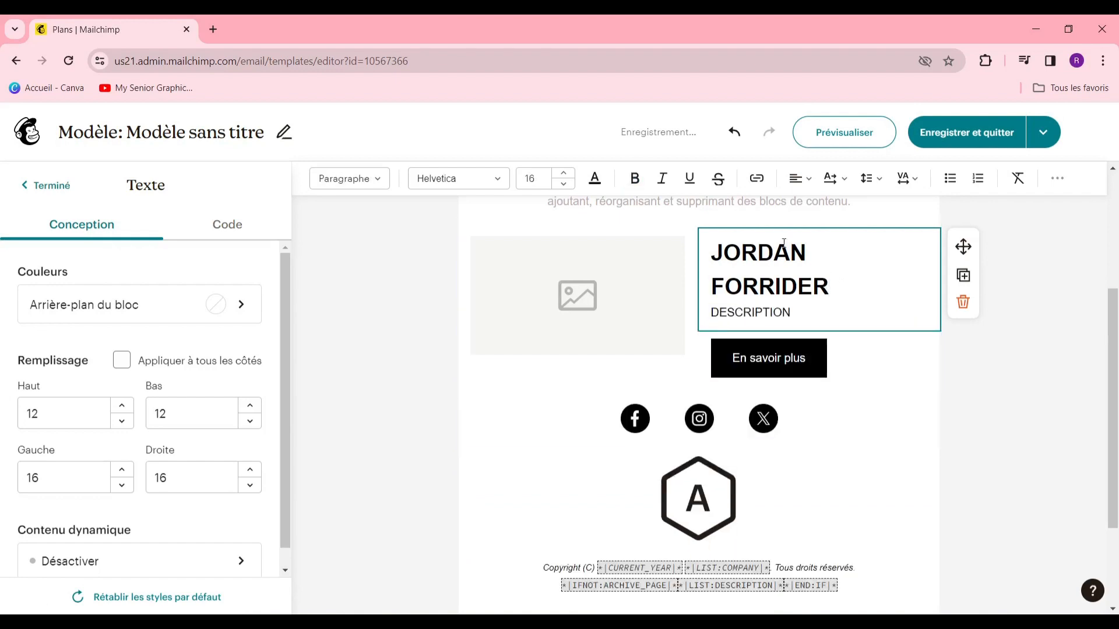
- Set the font of the "JORDAN FORRIDER" heading to Comic Sans
{"action": "left_click_drag", "start_coordinate": [712, 253], "coordinate": [854, 297]}
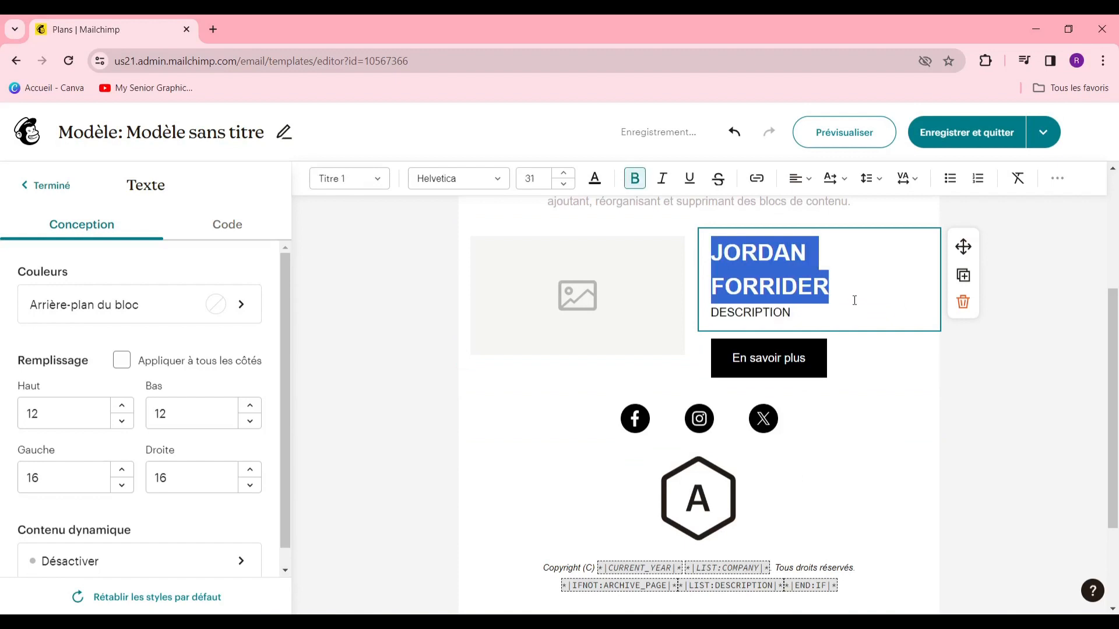
{"action": "left_click", "coordinate": [500, 178]}
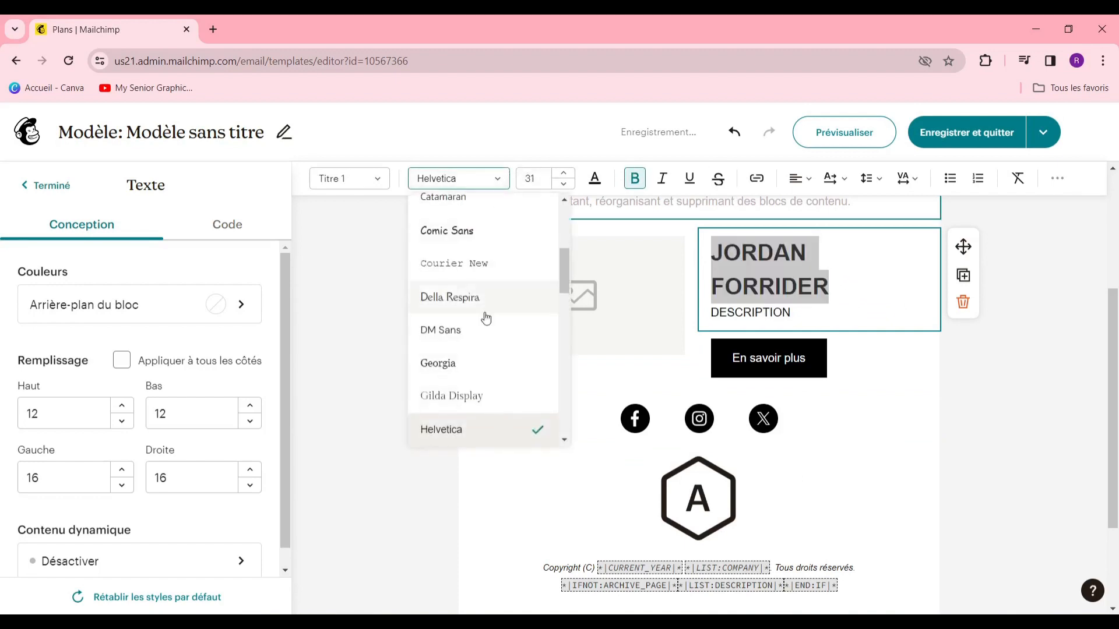
{"action": "left_click", "coordinate": [519, 245]}
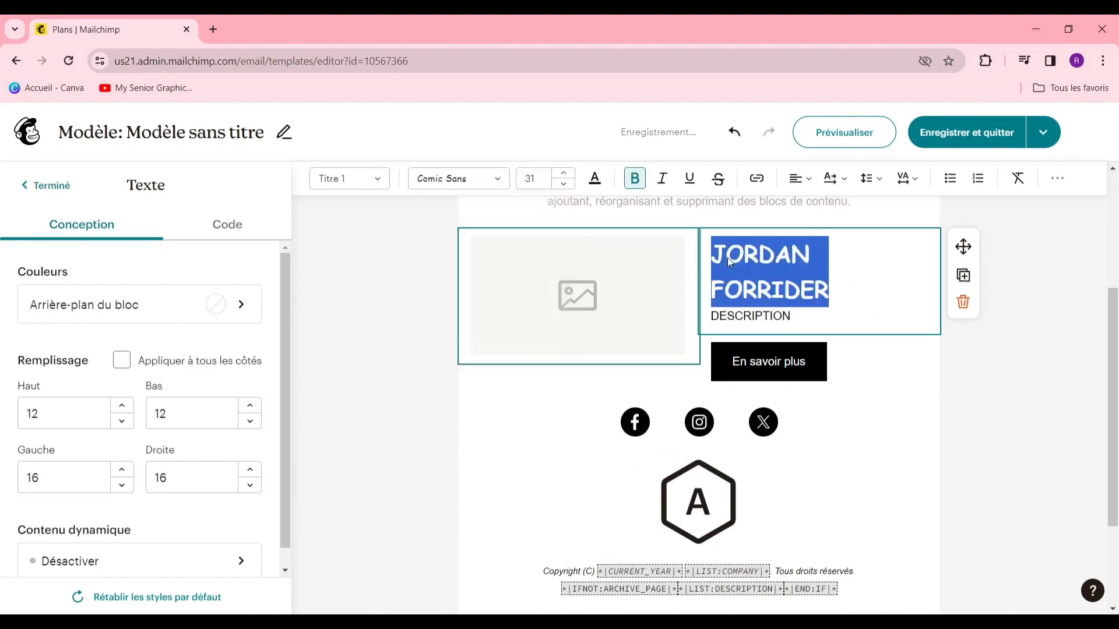
{"action": "key", "text": "Escape"}
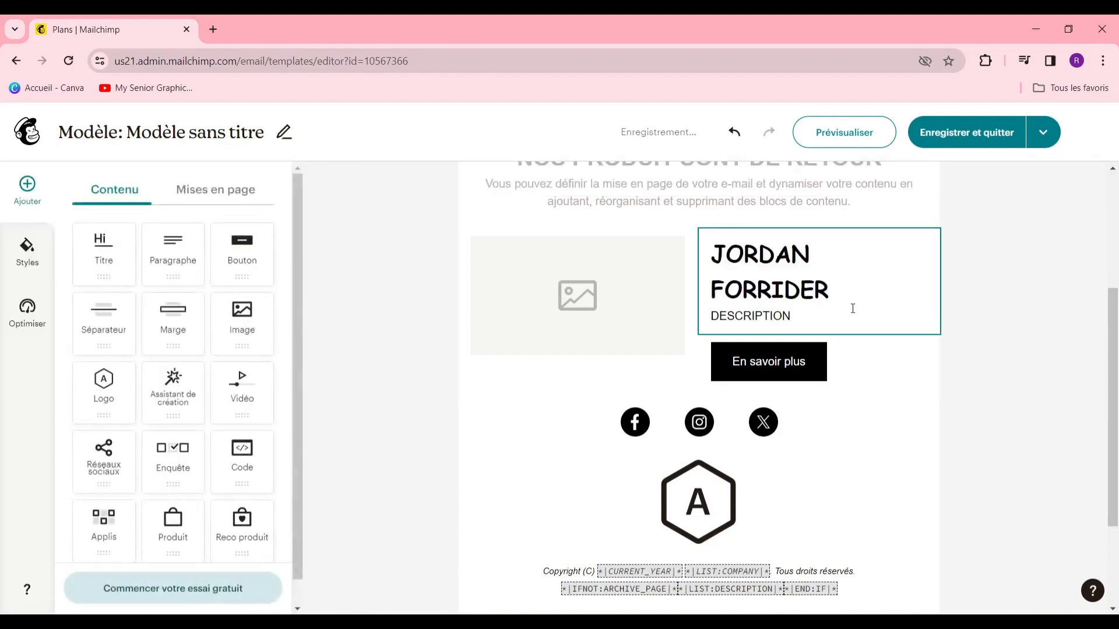
- Replace the "En savoir plus" label of the button under JORDAN FORRIDER with "COMMADER MAINTENANT"
{"action": "left_click", "coordinate": [777, 361]}
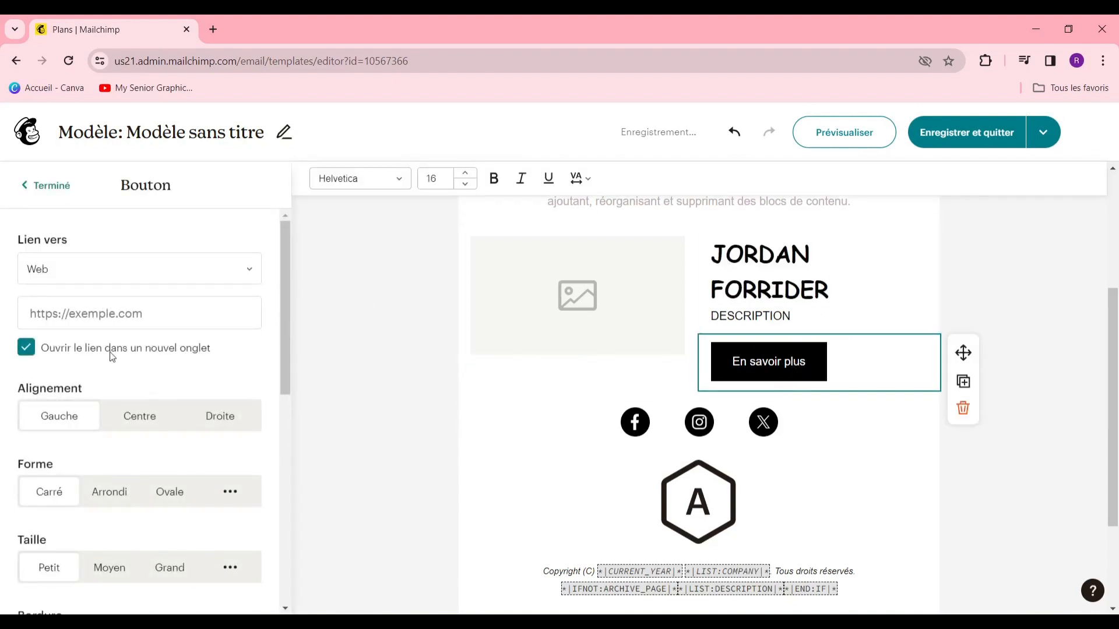
{"action": "triple_click", "coordinate": [804, 363]}
{"action": "key", "text": "BackSpace"}
{"action": "type", "text": "CO"}
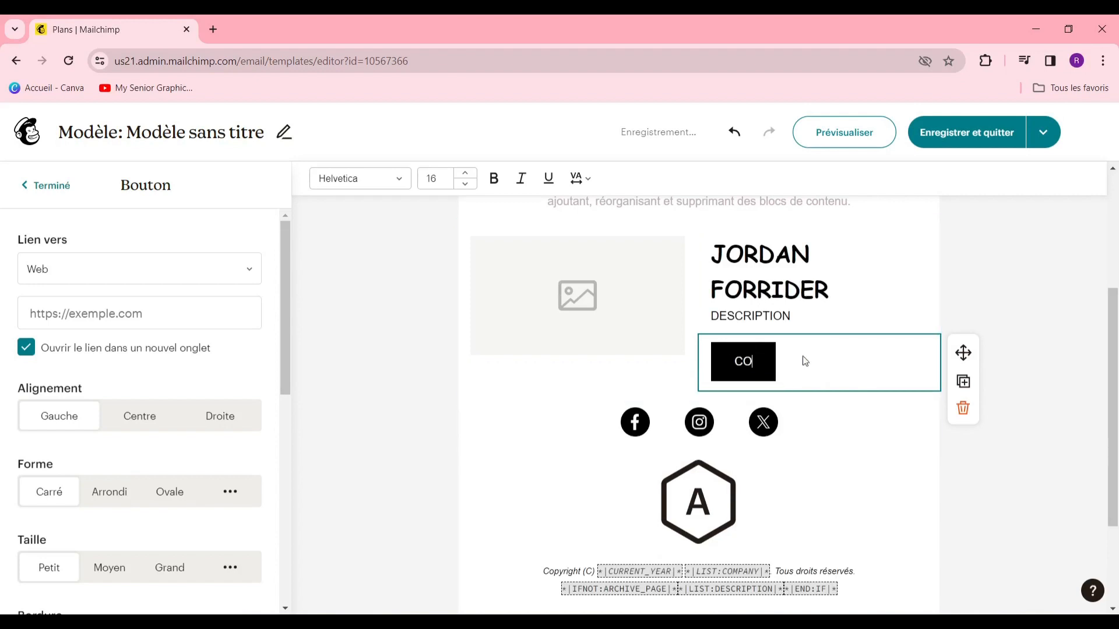
{"action": "type", "text": "MMADER MAINTENANT"}
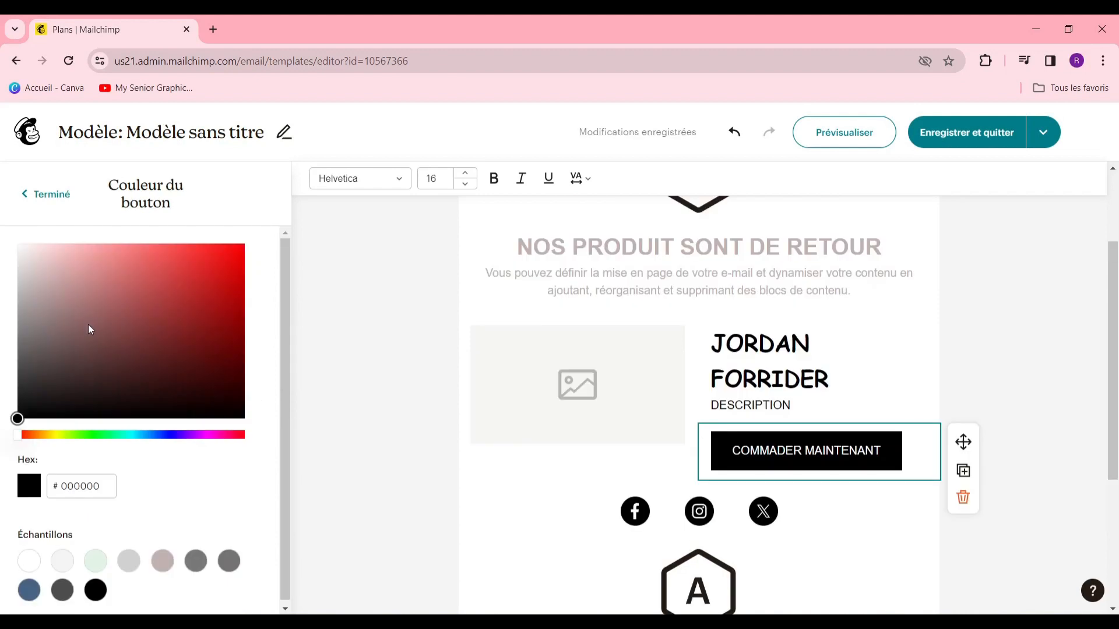
- Change the fill colour of the "COMMADER MAINTENANT" button to a light warm grey
{"action": "left_click", "coordinate": [60, 192]}
{"action": "scroll", "coordinate": [122, 416], "scroll_direction": "down", "scroll_amount": 5}
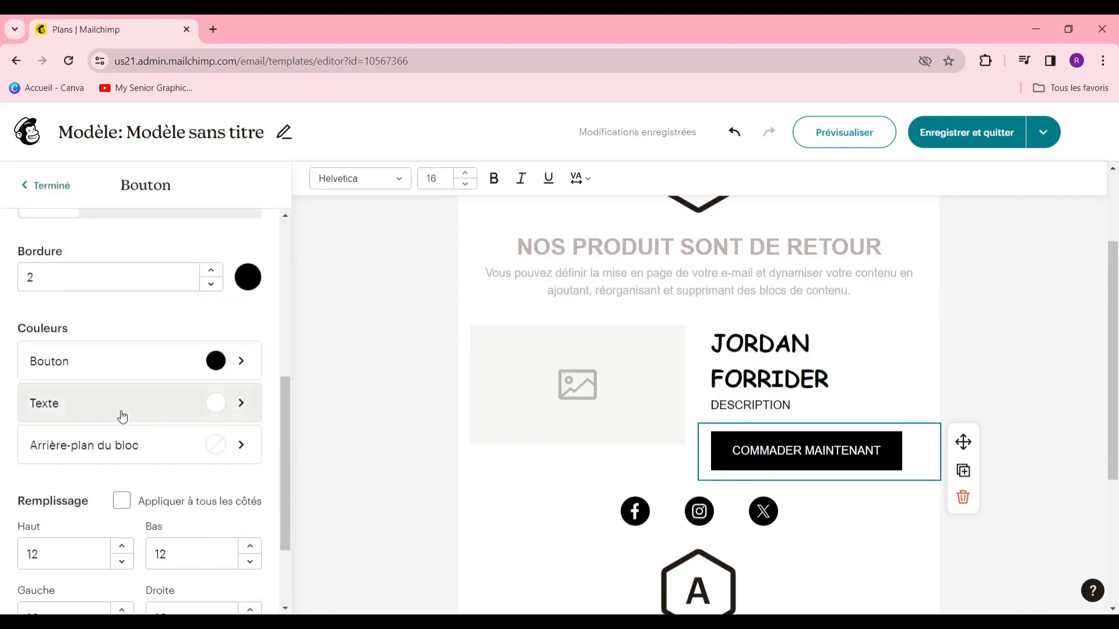
{"action": "left_click", "coordinate": [154, 364]}
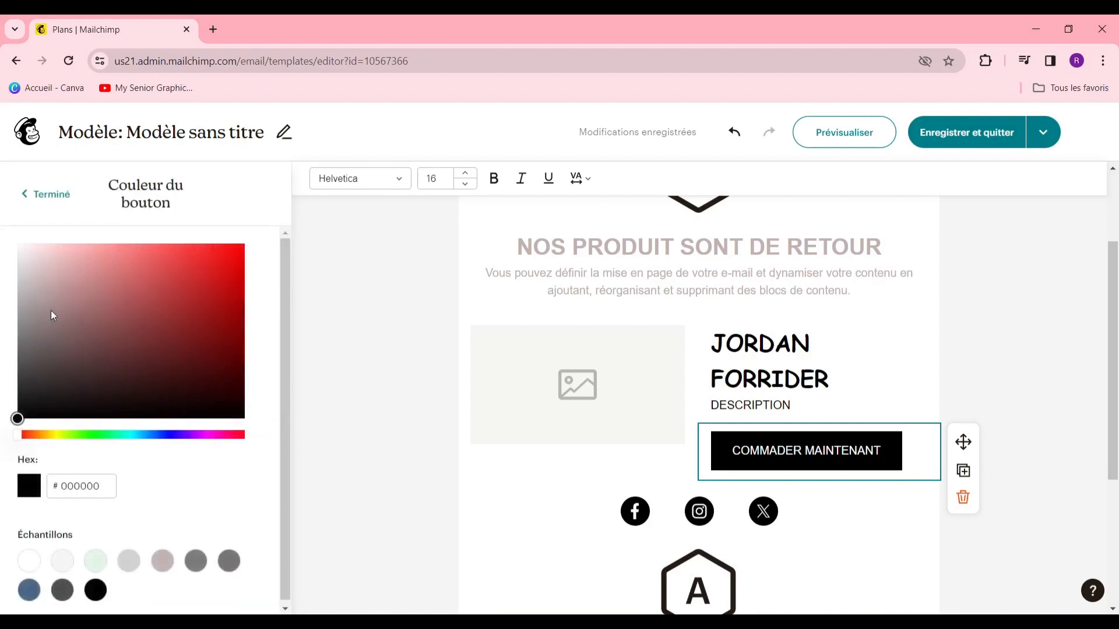
{"action": "left_click", "coordinate": [50, 295]}
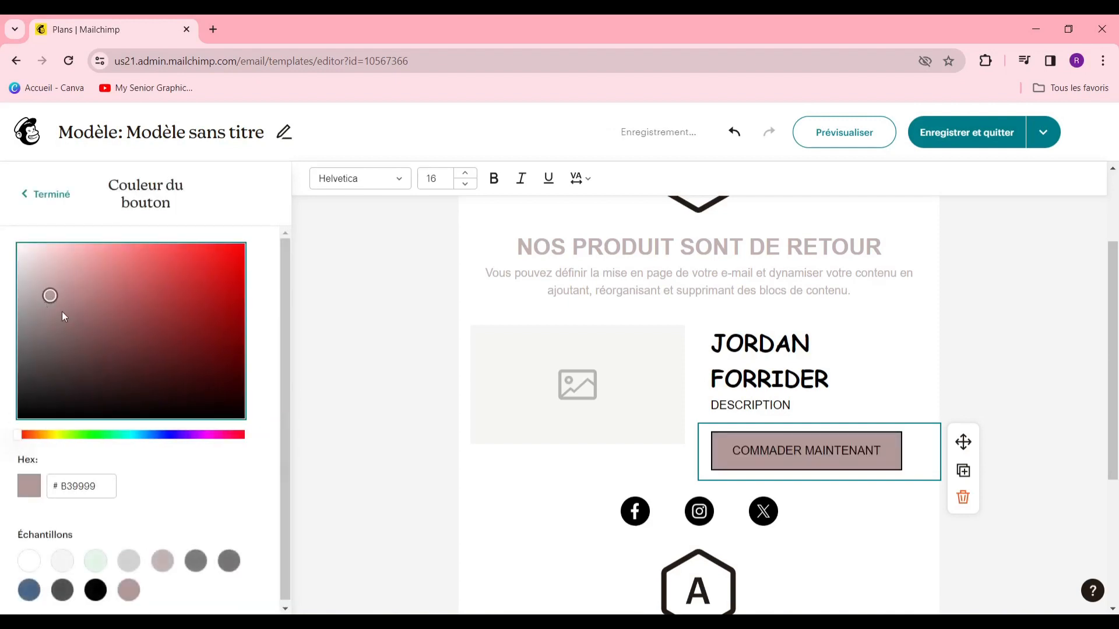
{"action": "left_click", "coordinate": [43, 283]}
{"action": "left_click", "coordinate": [37, 272]}
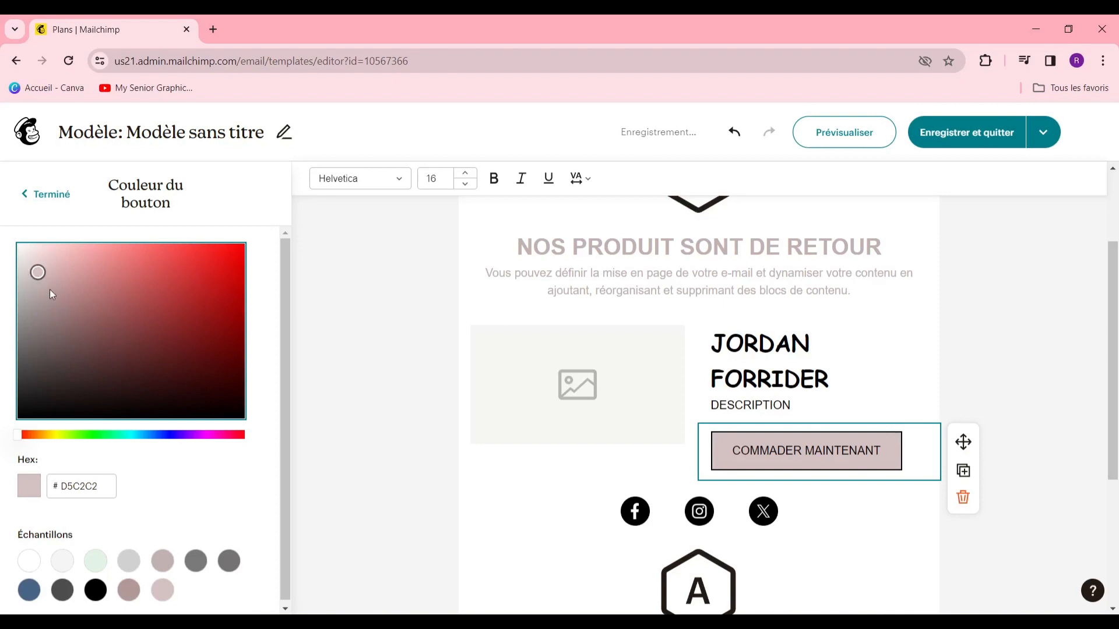
{"action": "left_click_drag", "start_coordinate": [50, 295], "coordinate": [19, 285]}
{"action": "left_click", "coordinate": [47, 194]}
{"action": "scroll", "coordinate": [91, 389], "scroll_direction": "down", "scroll_amount": 5}
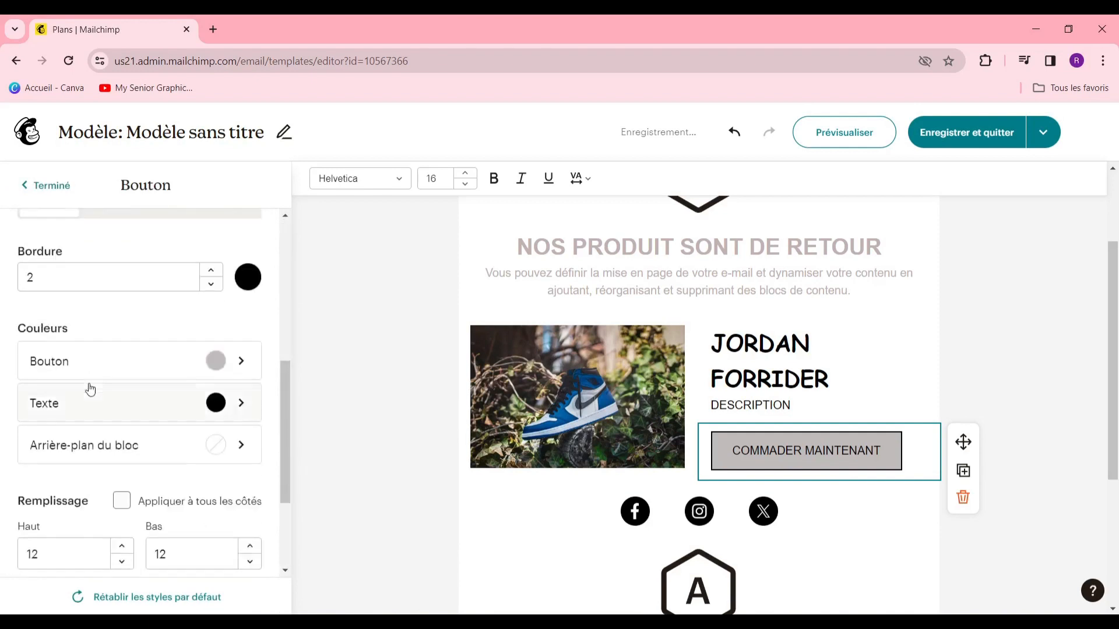
{"action": "scroll", "coordinate": [90, 389], "scroll_direction": "down", "scroll_amount": 3}
{"action": "scroll", "coordinate": [233, 419], "scroll_direction": "up", "scroll_amount": 10}
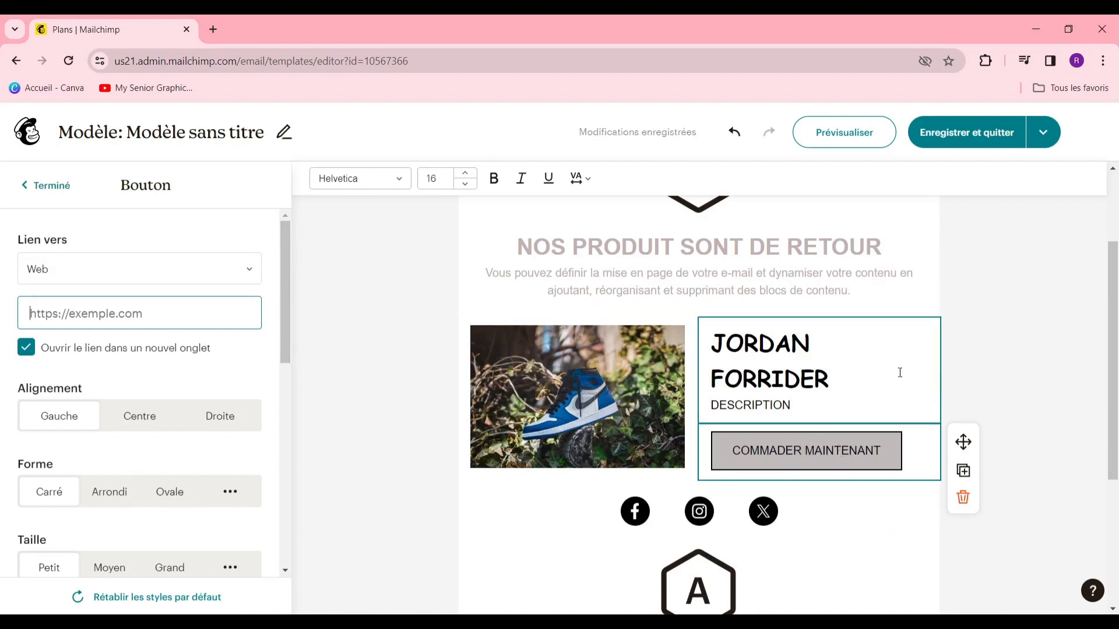
- Insert a predefined Image et texte layout between the JORDAN FORRIDER section and the social icons, with the image right of the text
{"action": "left_click", "coordinate": [612, 317]}
{"action": "scroll", "coordinate": [612, 317], "scroll_direction": "down", "scroll_amount": 4}
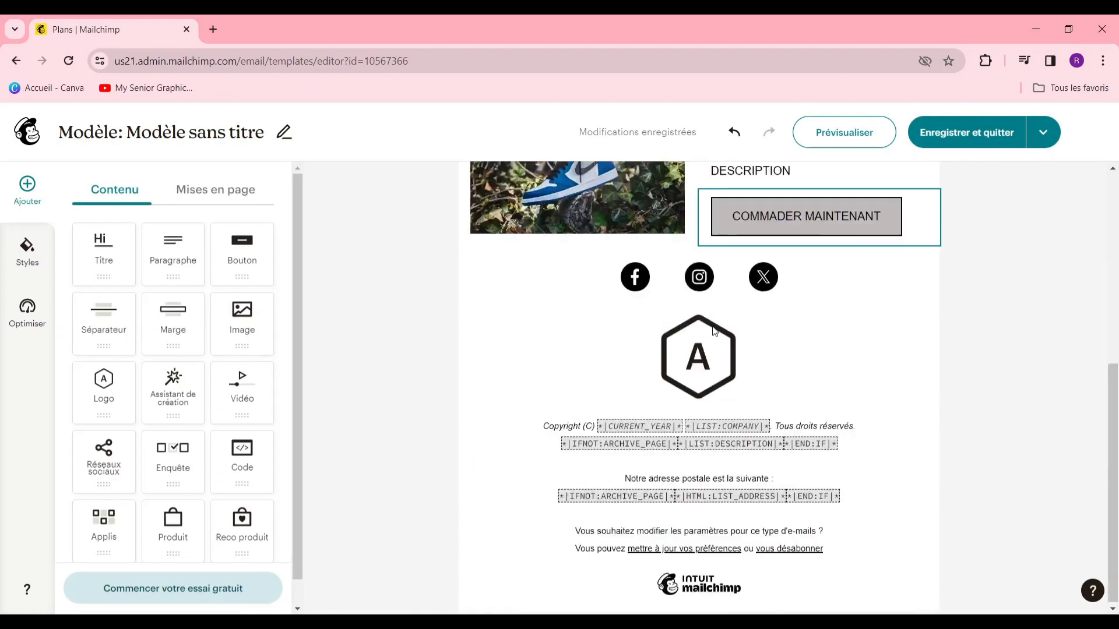
{"action": "scroll", "coordinate": [454, 283], "scroll_direction": "up", "scroll_amount": 3}
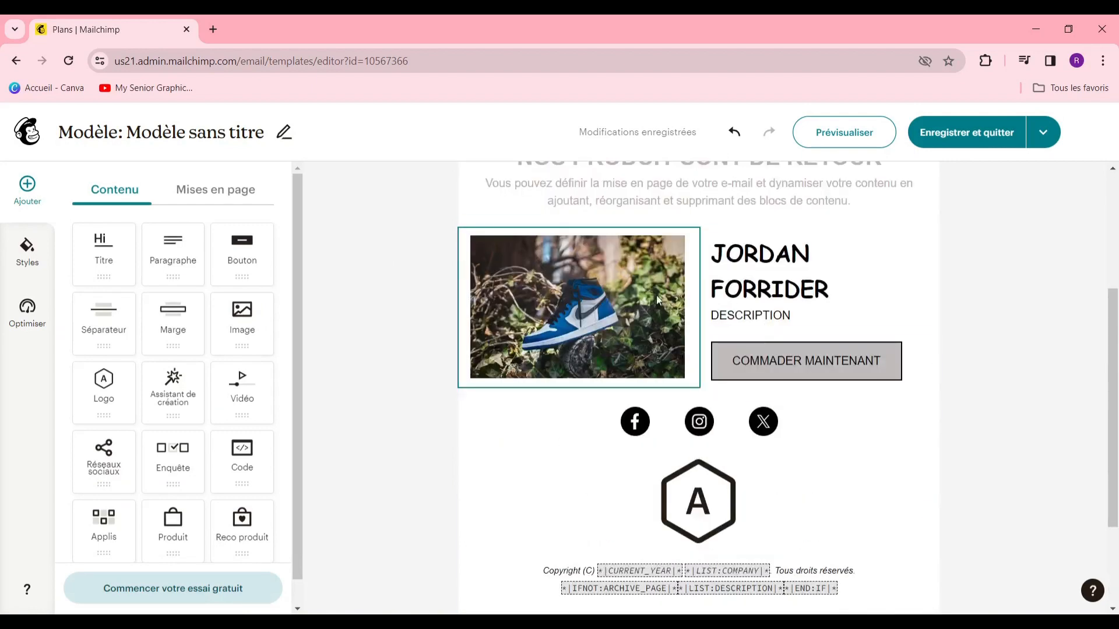
{"action": "scroll", "coordinate": [640, 315], "scroll_direction": "down", "scroll_amount": 1}
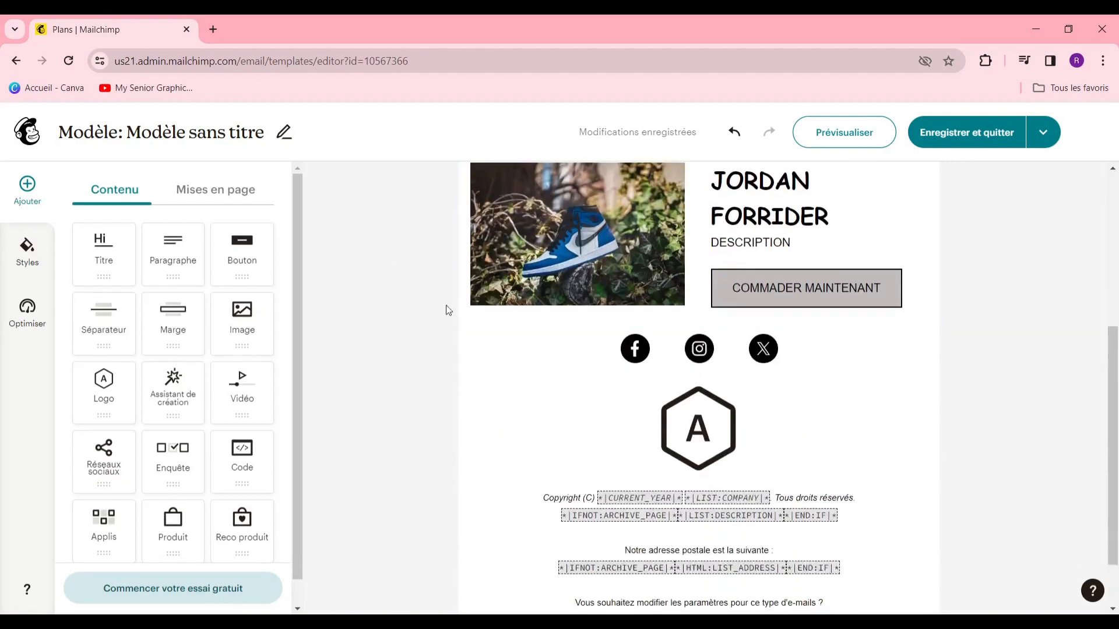
{"action": "left_click", "coordinate": [210, 194]}
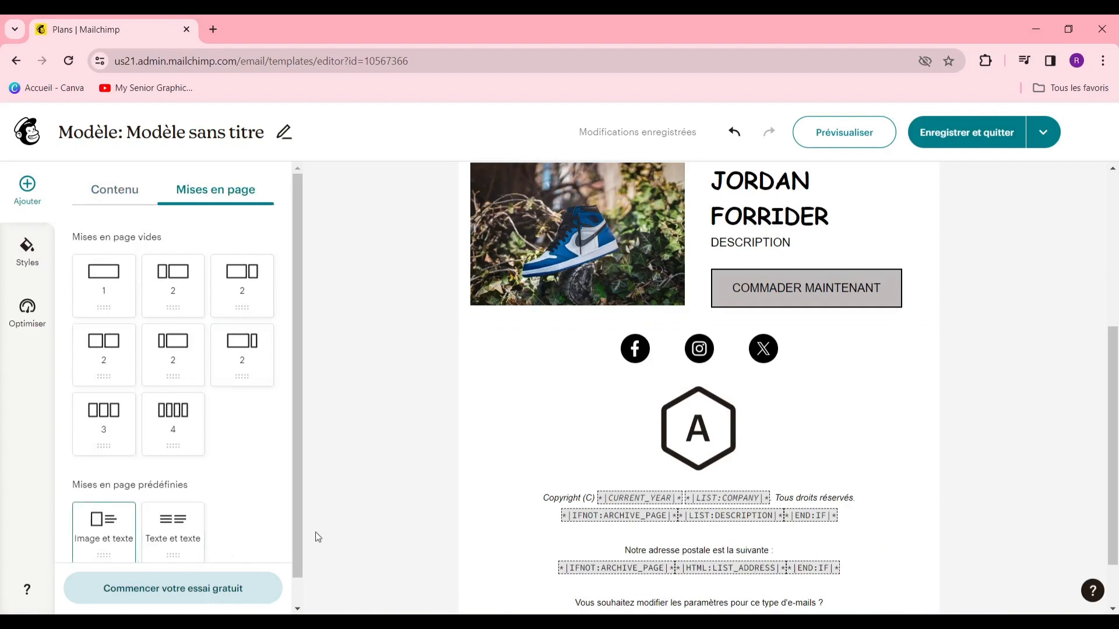
{"action": "left_click_drag", "start_coordinate": [111, 532], "coordinate": [725, 317]}
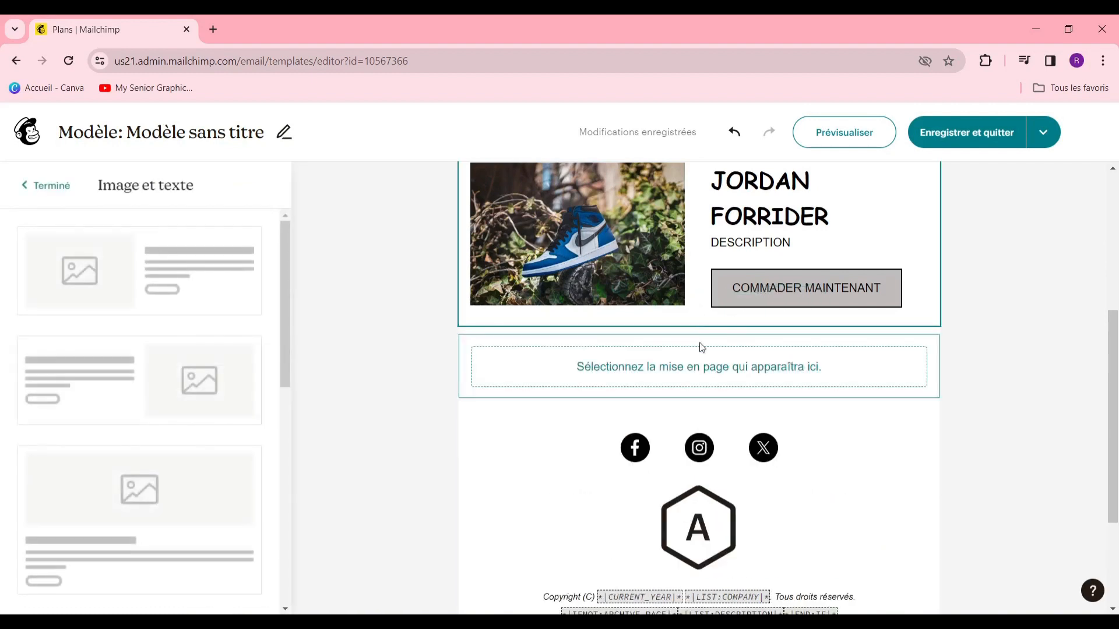
{"action": "left_click", "coordinate": [202, 376]}
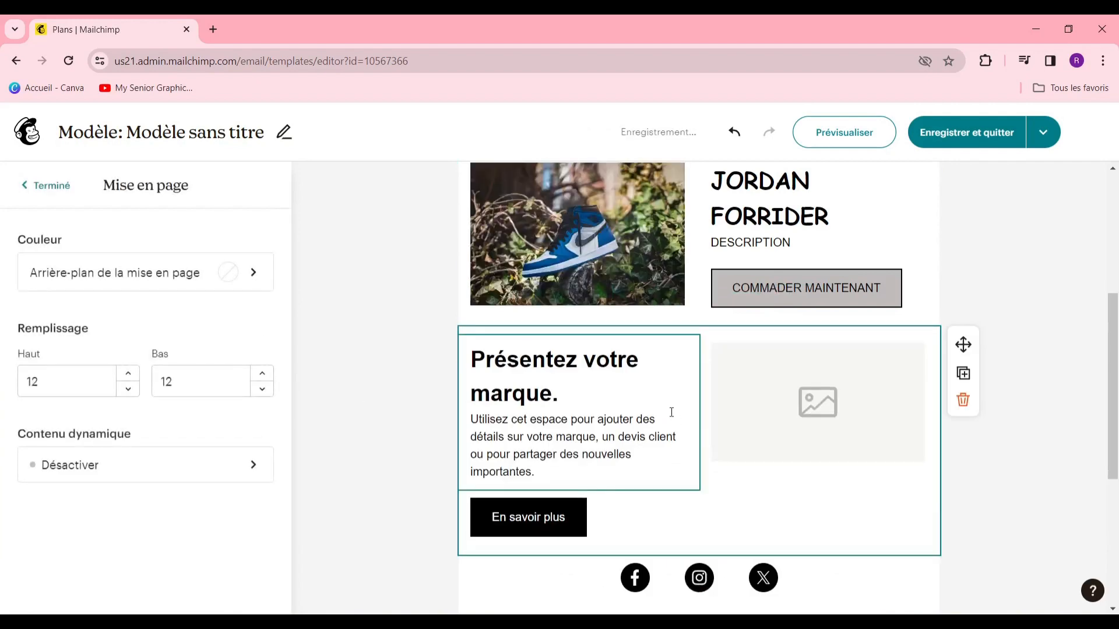
- Upload the photo of the blue canvas shoes from the computer into the new layout's image block
{"action": "scroll", "coordinate": [724, 404], "scroll_direction": "up", "scroll_amount": 2}
{"action": "scroll", "coordinate": [725, 404], "scroll_direction": "down", "scroll_amount": 3}
{"action": "scroll", "coordinate": [775, 409], "scroll_direction": "up", "scroll_amount": 2}
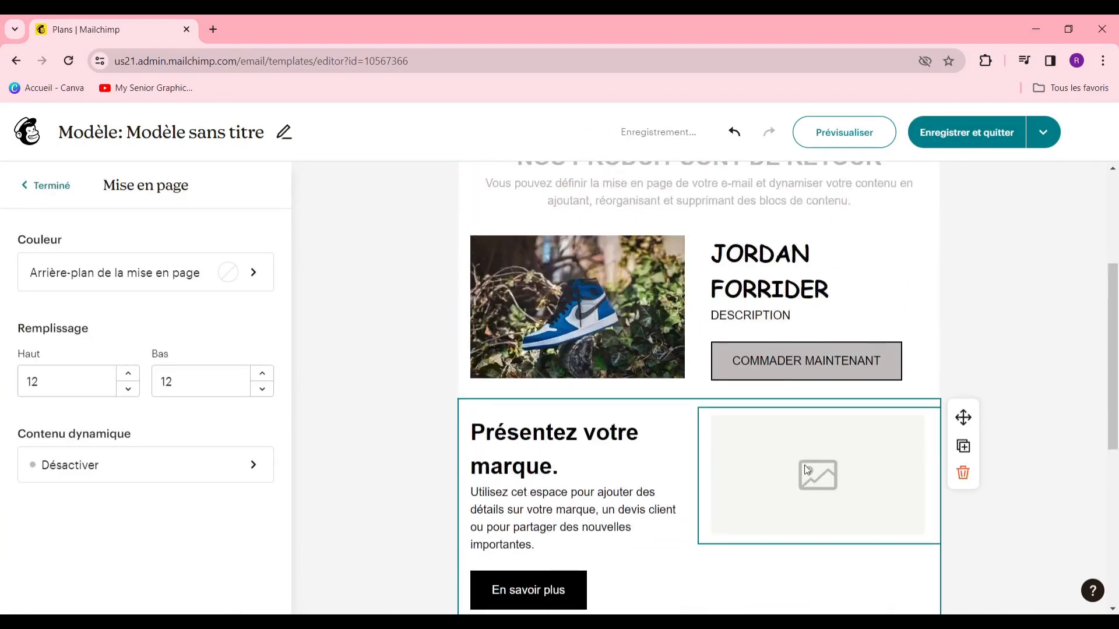
{"action": "left_click", "coordinate": [877, 498]}
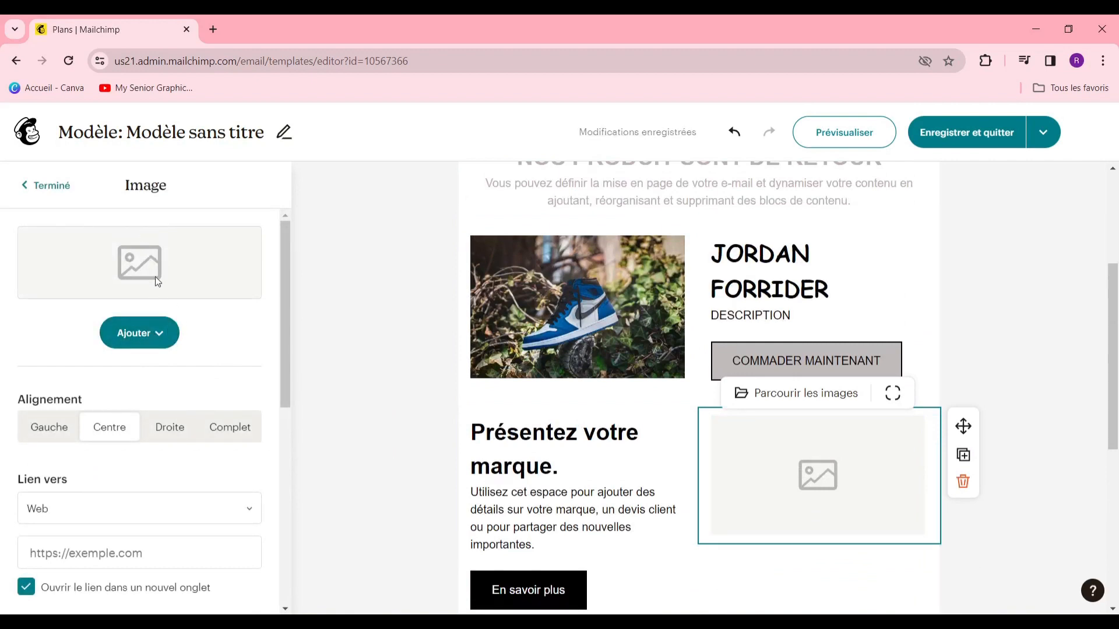
{"action": "left_click", "coordinate": [151, 341]}
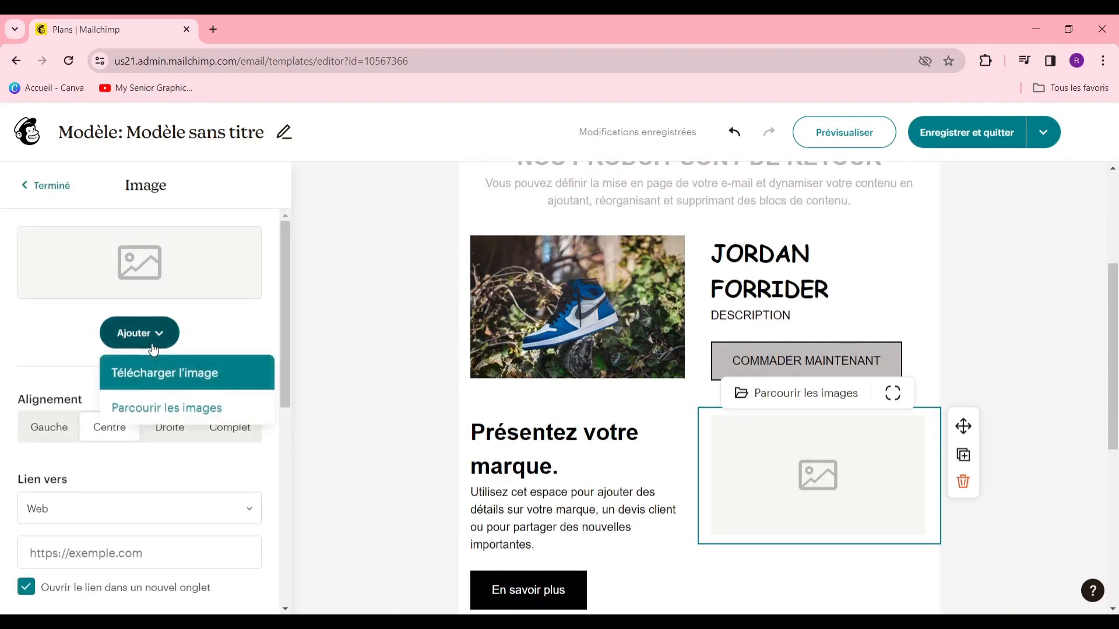
{"action": "left_click", "coordinate": [204, 377]}
{"action": "double_click", "coordinate": [408, 271]}
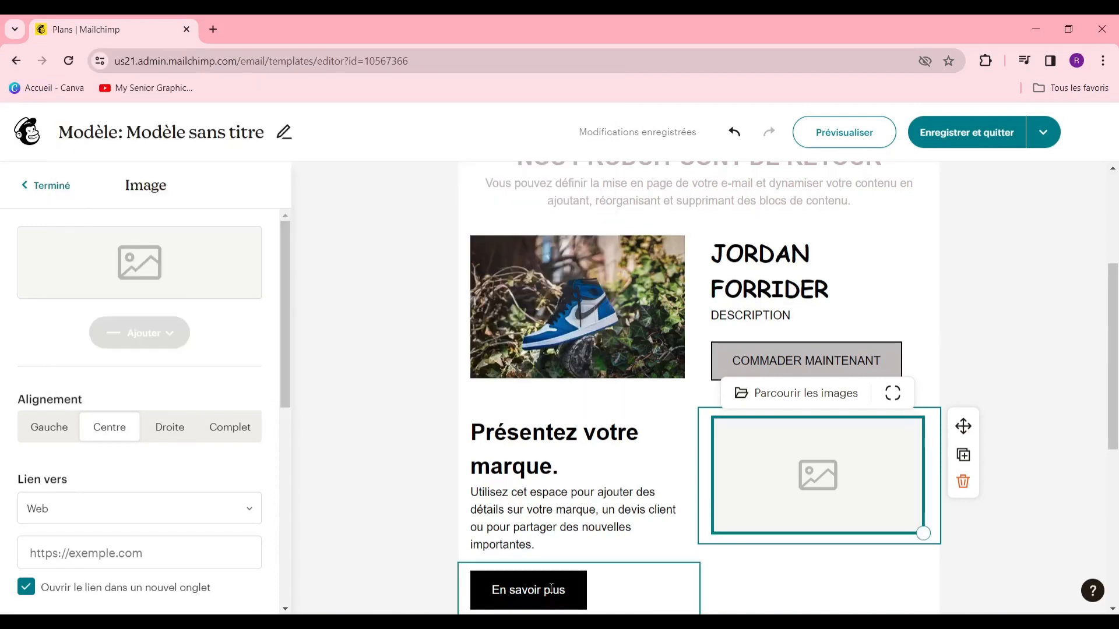
- Replace the new layout's heading with "YEEZY 43" and the paragraph beneath it with "DESCRIPTION"
{"action": "left_click", "coordinate": [551, 589]}
{"action": "triple_click", "coordinate": [549, 437]}
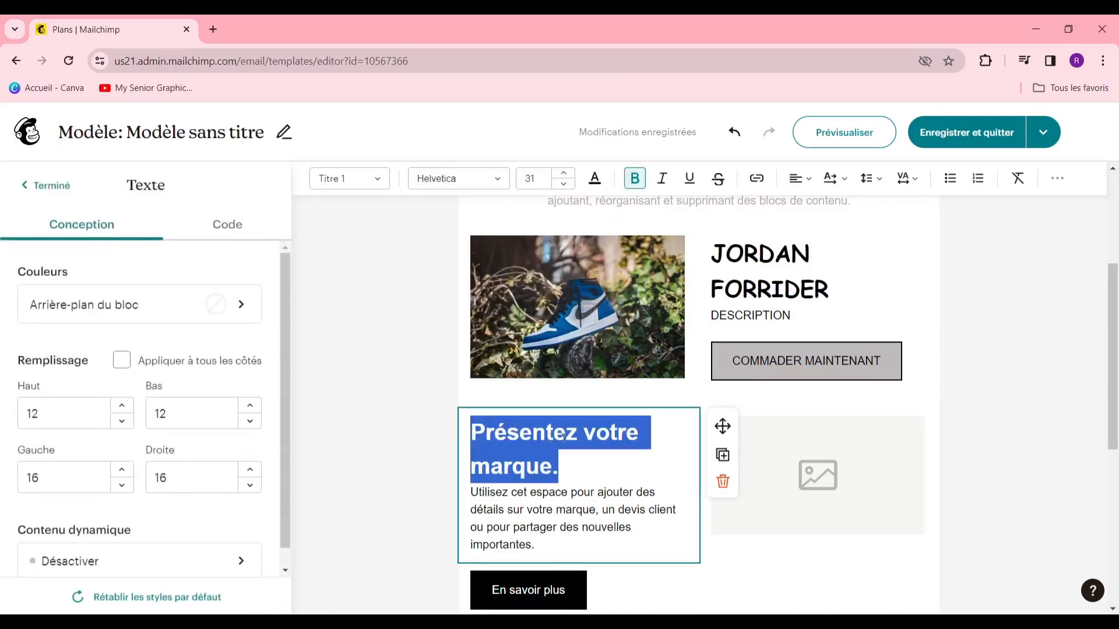
{"action": "type", "text": "YEEZY 43Utilisez"}
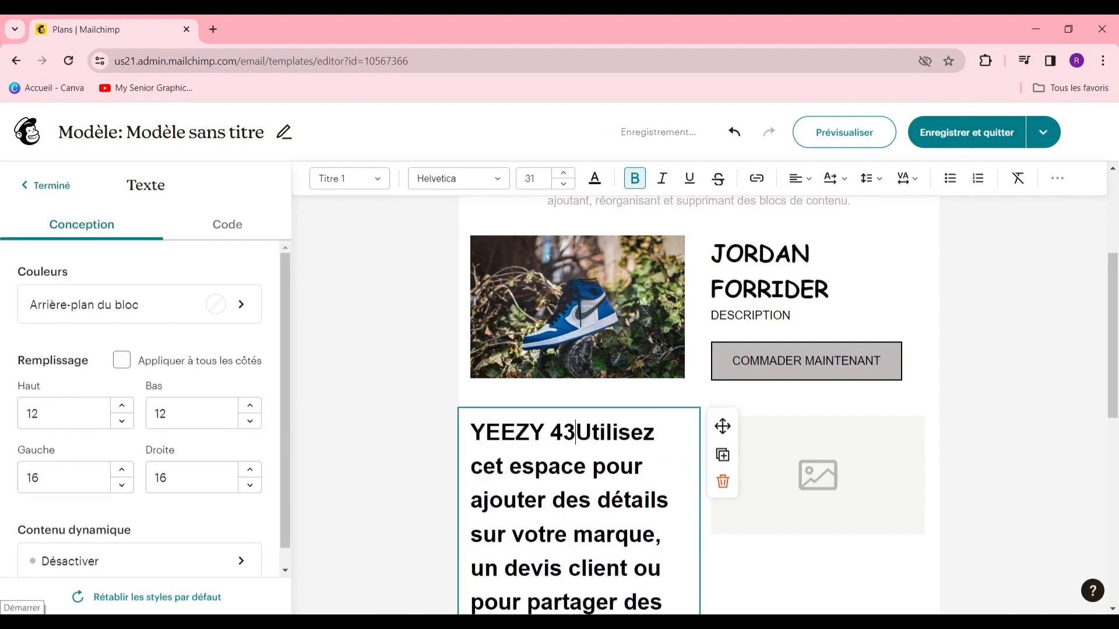
{"action": "key", "text": "ctrl+shift+End"}
{"action": "key", "text": "Delete"}
{"action": "key", "text": "Return"}
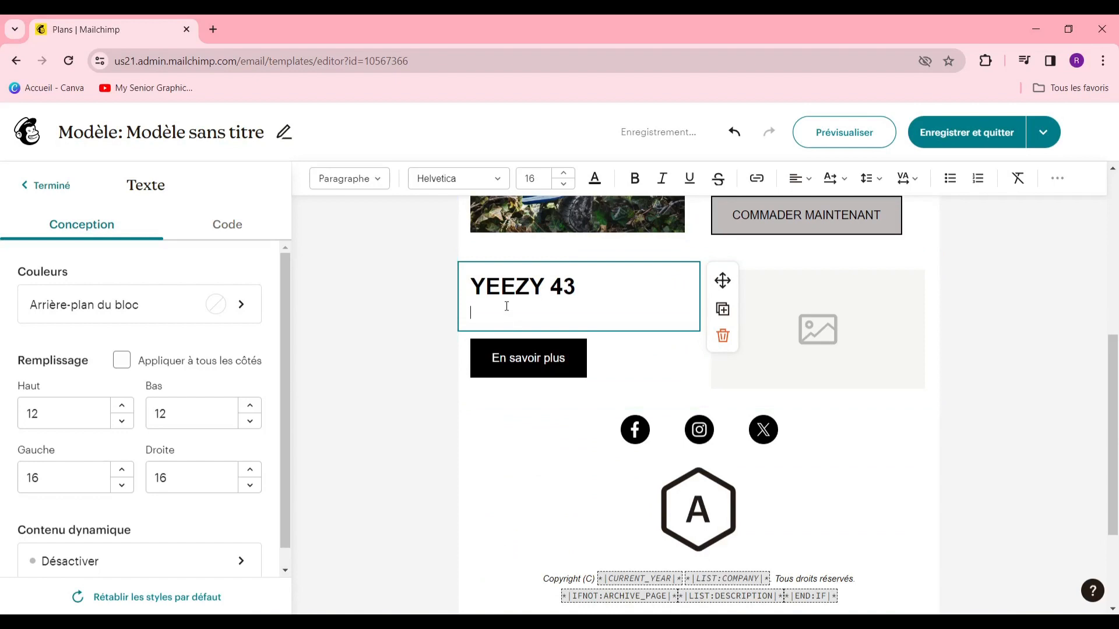
{"action": "type", "text": "DESCRIPTION"}
- Relabel the button under YEEZY 43 "COMMANDER MAINTENANT" and change its fill colour to a greyish brown
{"action": "left_click", "coordinate": [572, 365]}
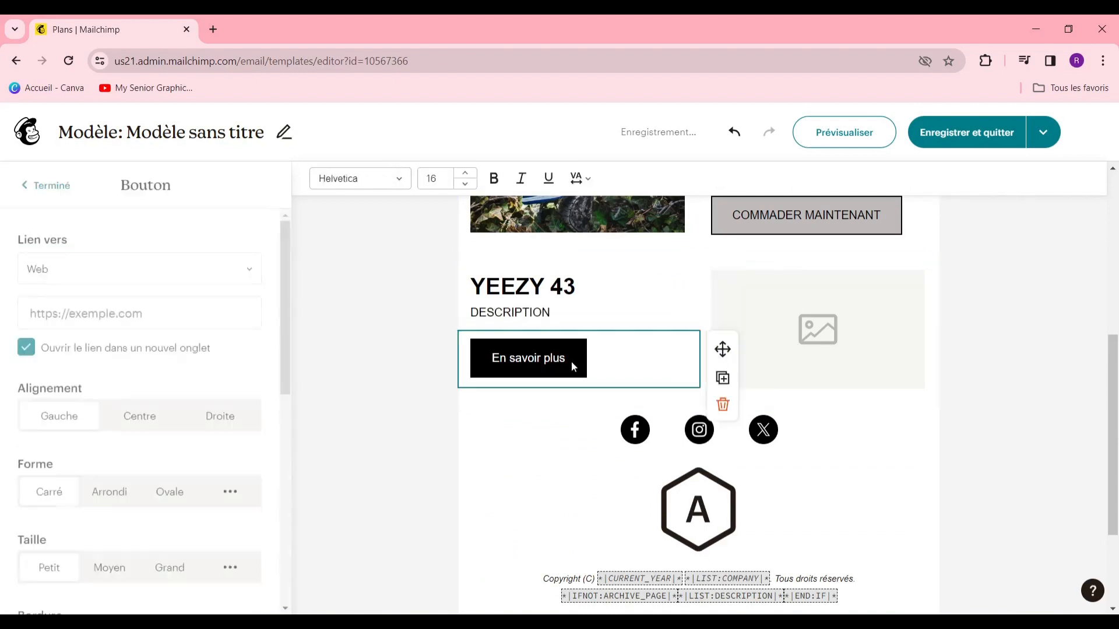
{"action": "scroll", "coordinate": [166, 378], "scroll_direction": "down", "scroll_amount": 6}
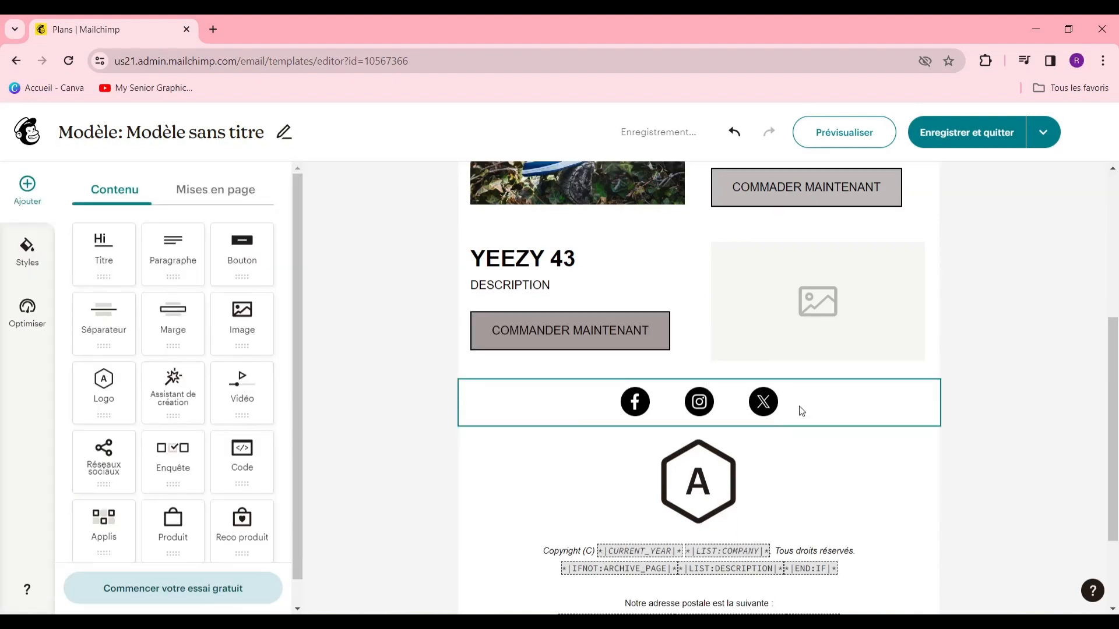
- Review the newsletter from its title down to the footer, along with the available content blocks
{"action": "scroll", "coordinate": [800, 412], "scroll_direction": "up", "scroll_amount": 5}
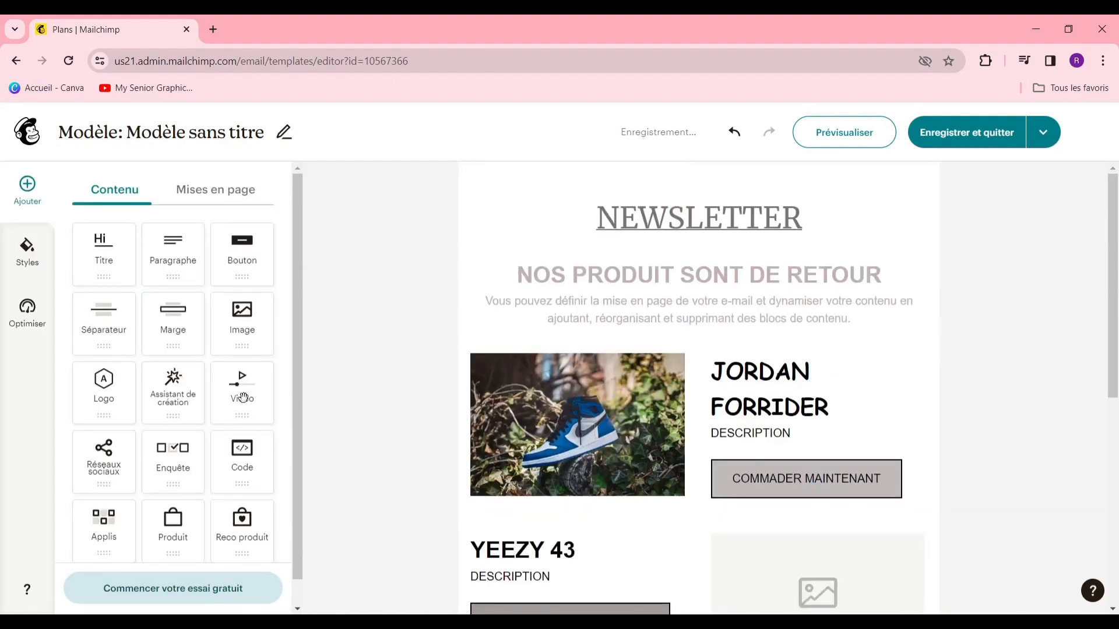
{"action": "scroll", "coordinate": [623, 489], "scroll_direction": "down", "scroll_amount": 3}
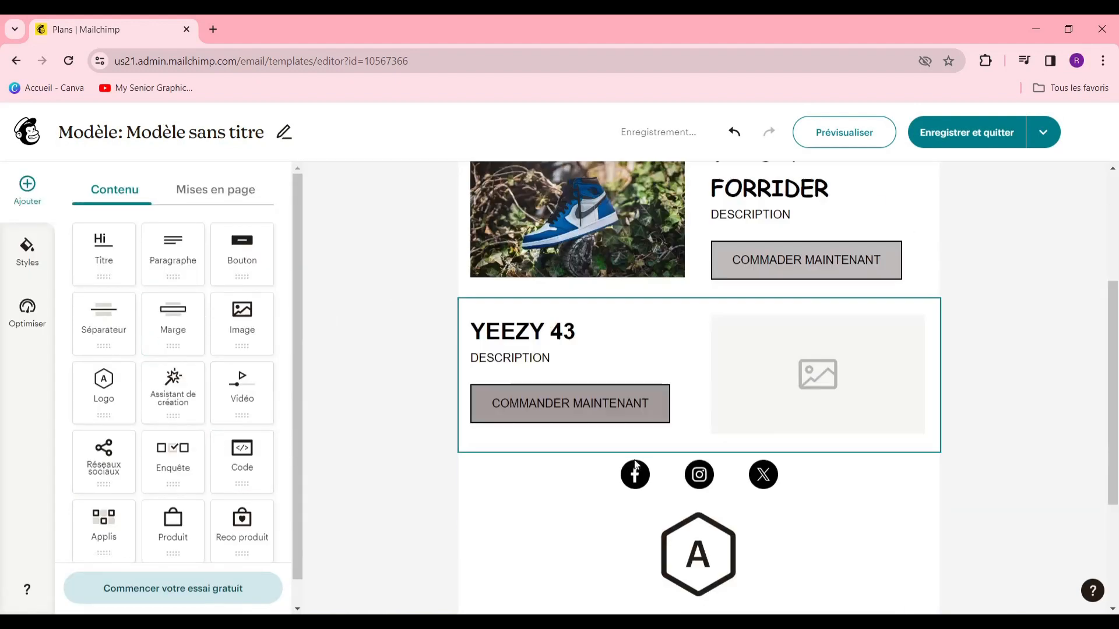
{"action": "scroll", "coordinate": [644, 432], "scroll_direction": "up", "scroll_amount": 3}
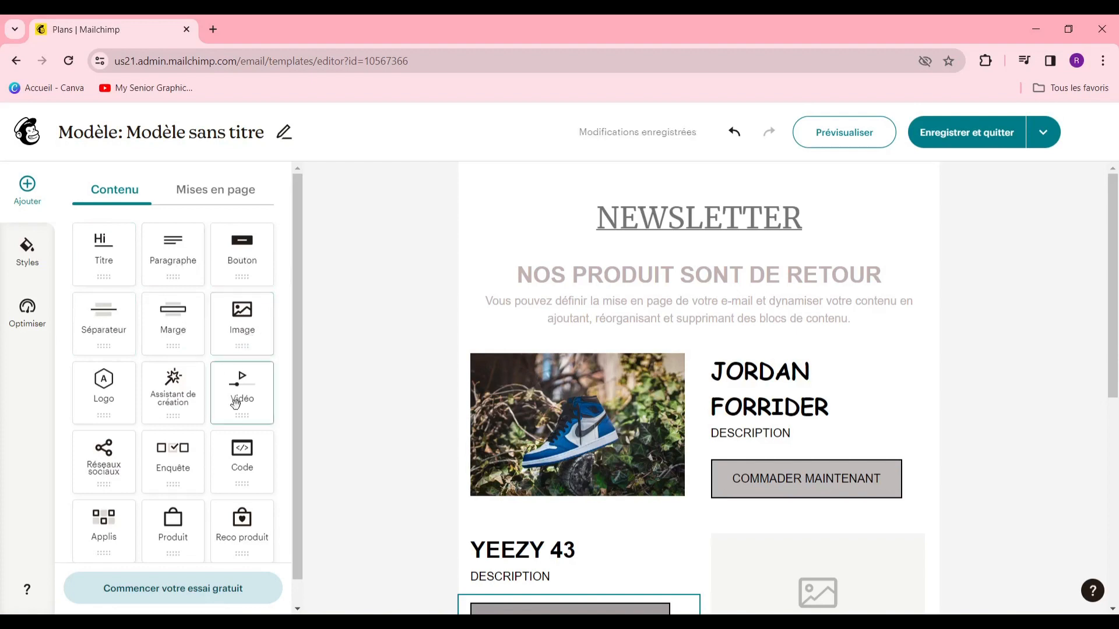
{"action": "scroll", "coordinate": [210, 460], "scroll_direction": "down", "scroll_amount": 1}
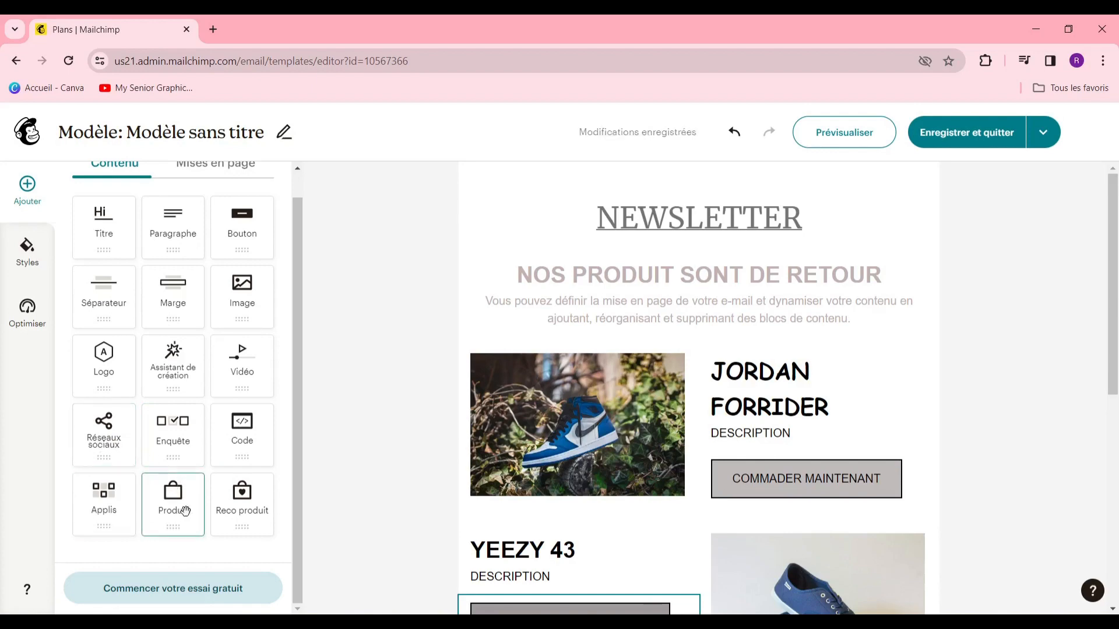
{"action": "scroll", "coordinate": [232, 434], "scroll_direction": "up", "scroll_amount": 1}
{"action": "scroll", "coordinate": [232, 434], "scroll_direction": "down", "scroll_amount": 1}
{"action": "scroll", "coordinate": [757, 367], "scroll_direction": "down", "scroll_amount": 7}
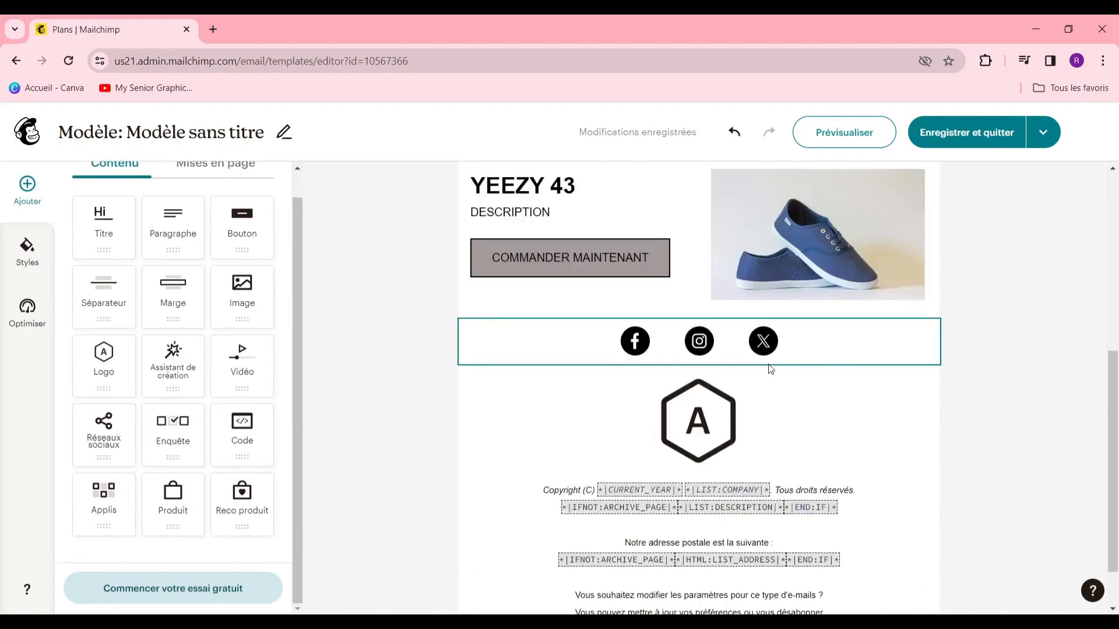
{"action": "scroll", "coordinate": [753, 358], "scroll_direction": "up", "scroll_amount": 7}
{"action": "scroll", "coordinate": [749, 392], "scroll_direction": "down", "scroll_amount": 3}
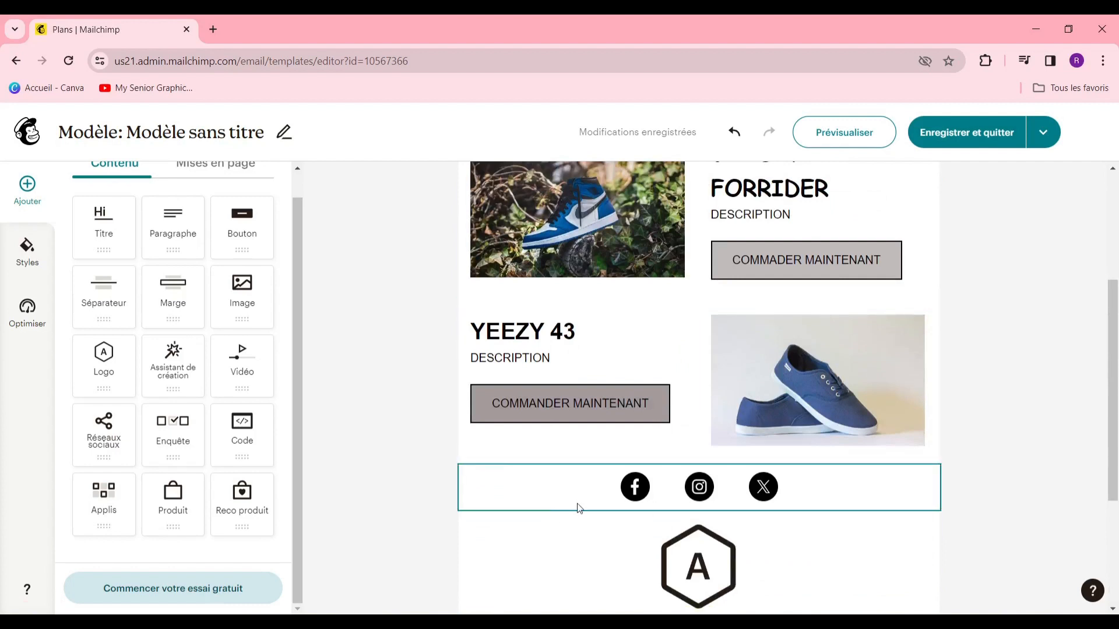
- Open the social links block for editing and look through the networks offered for its Facebook link, keeping Facebook selected
{"action": "left_click", "coordinate": [616, 507]}
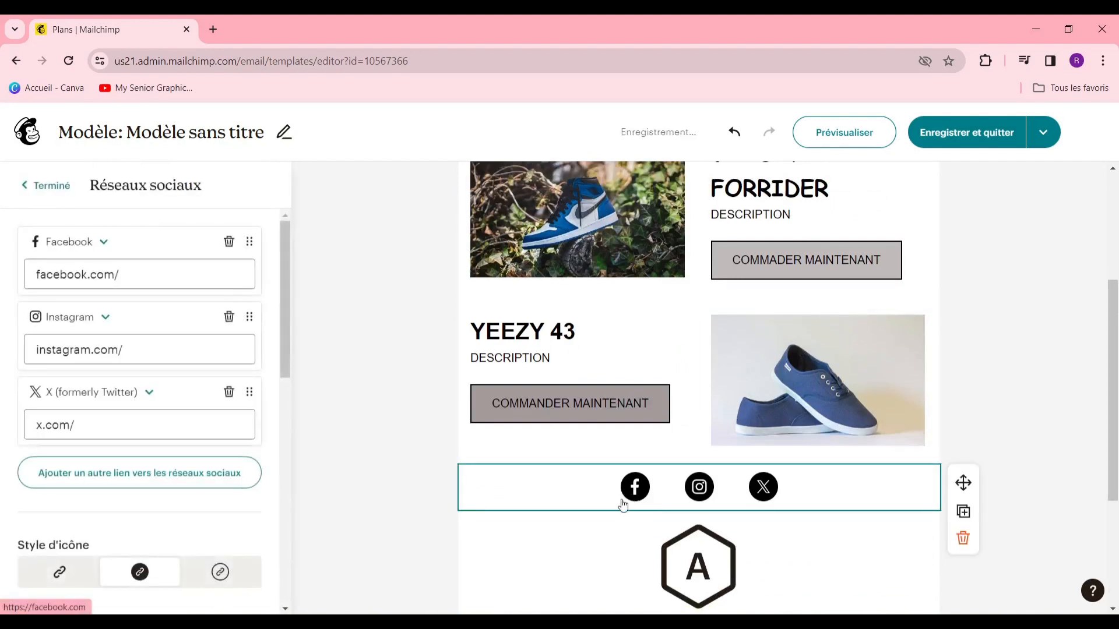
{"action": "left_click", "coordinate": [98, 250]}
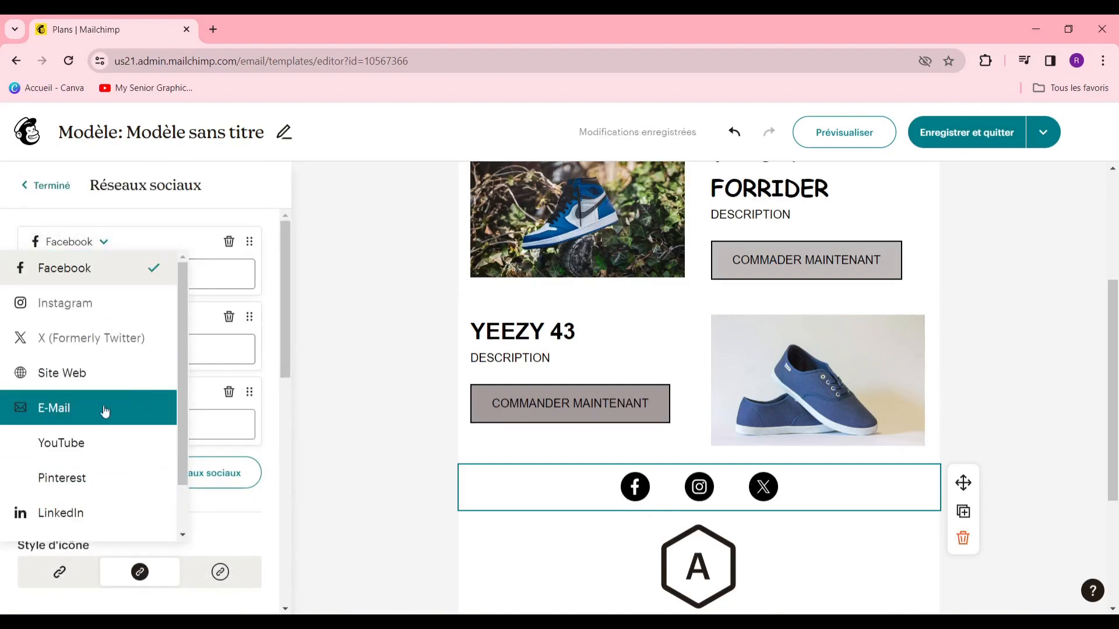
{"action": "scroll", "coordinate": [142, 414], "scroll_direction": "down", "scroll_amount": 2}
{"action": "scroll", "coordinate": [132, 462], "scroll_direction": "up", "scroll_amount": 2}
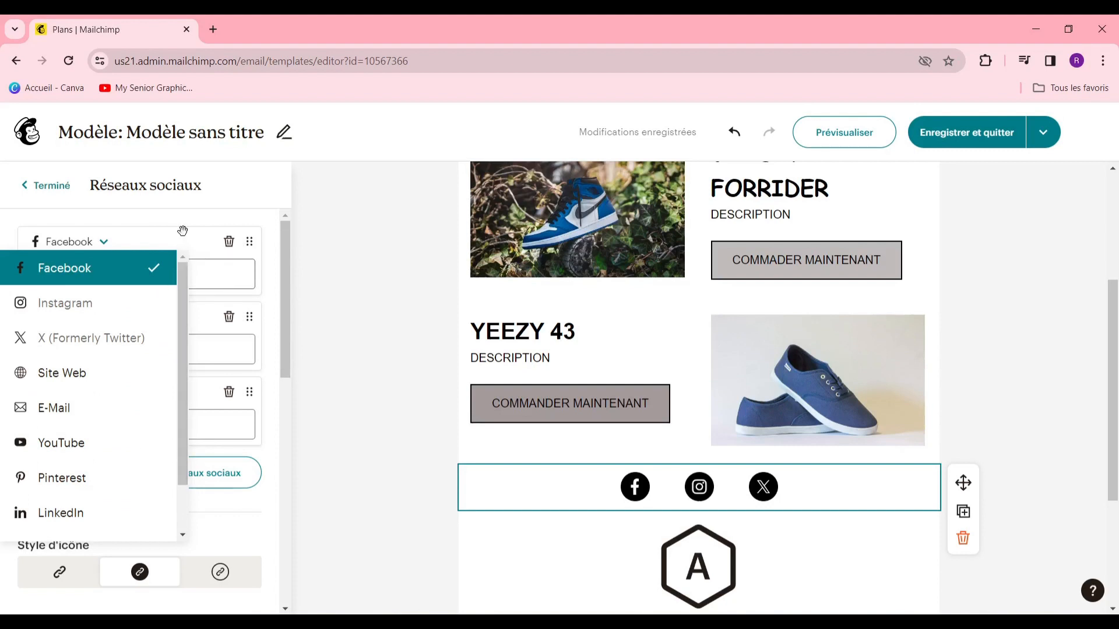
{"action": "left_click", "coordinate": [127, 278]}
{"action": "left_click", "coordinate": [158, 271]}
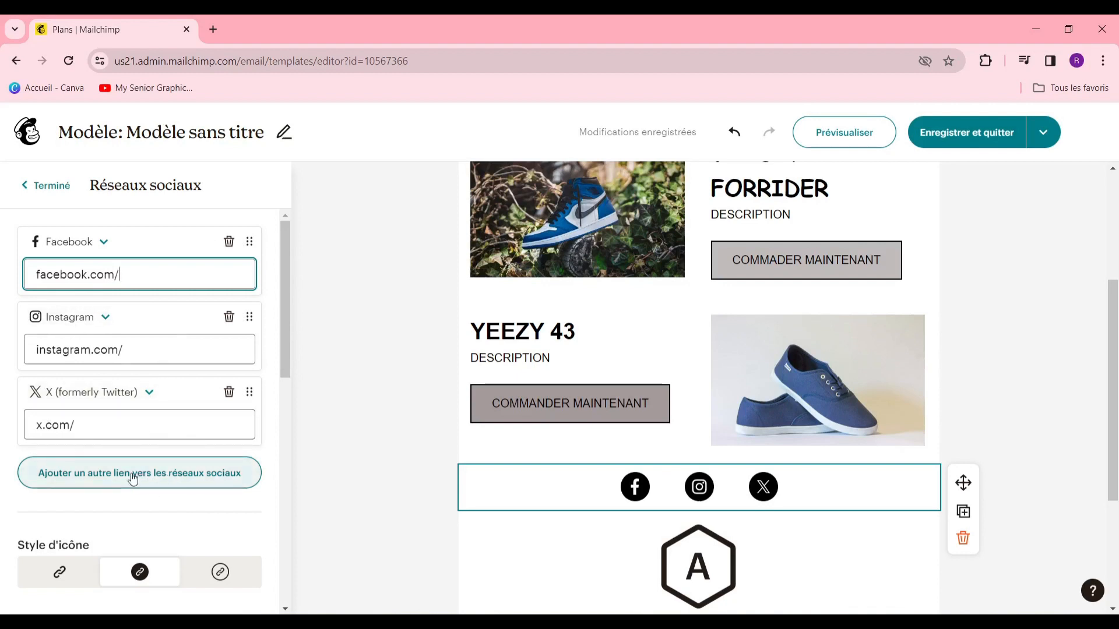
- Add a fourth link to the social links block and set its network to TikTok
{"action": "left_click", "coordinate": [157, 475]}
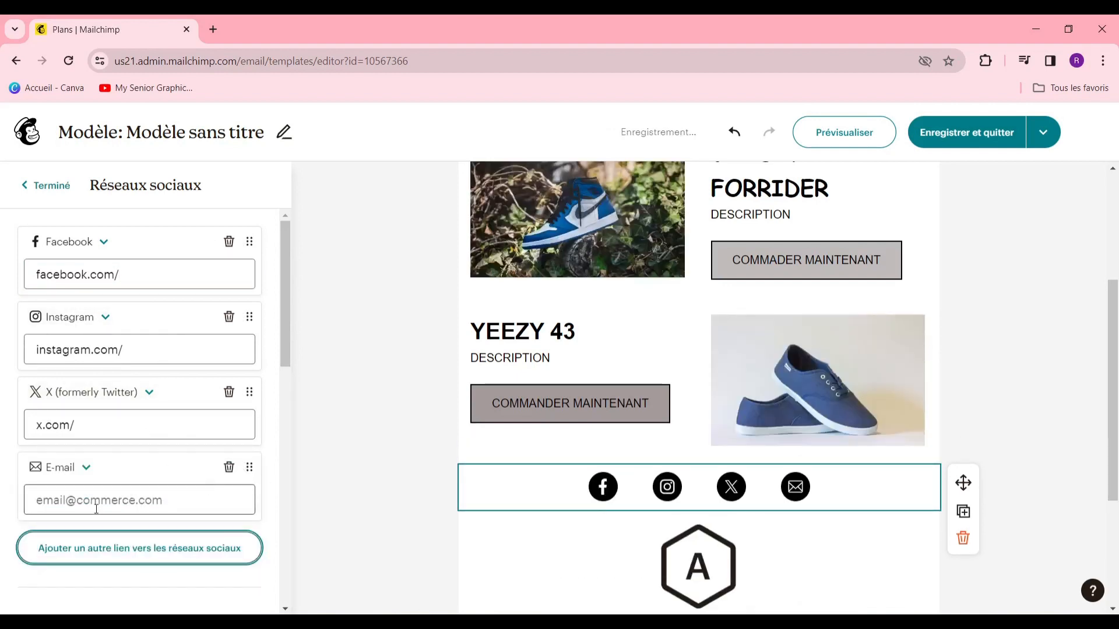
{"action": "left_click", "coordinate": [86, 469]}
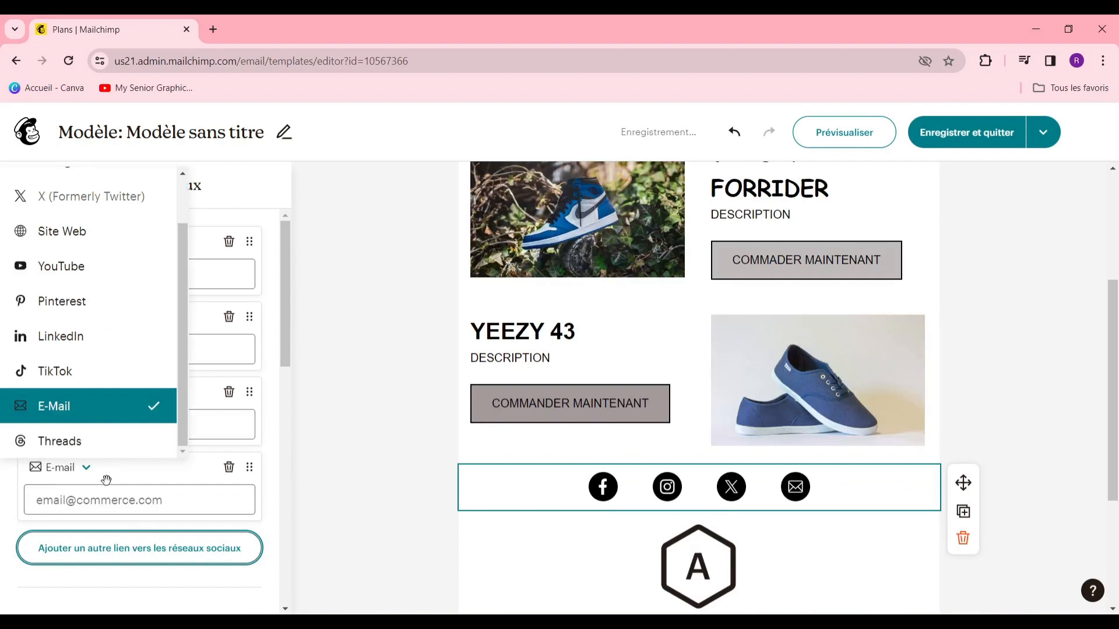
{"action": "left_click", "coordinate": [111, 345]}
{"action": "left_click", "coordinate": [93, 469]}
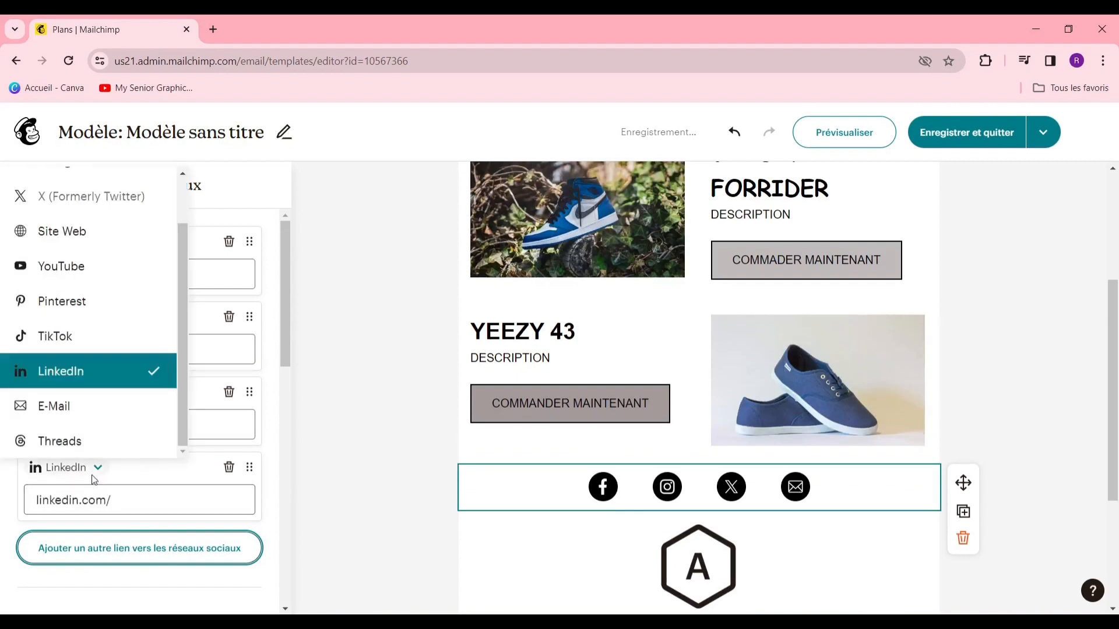
{"action": "left_click", "coordinate": [58, 335]}
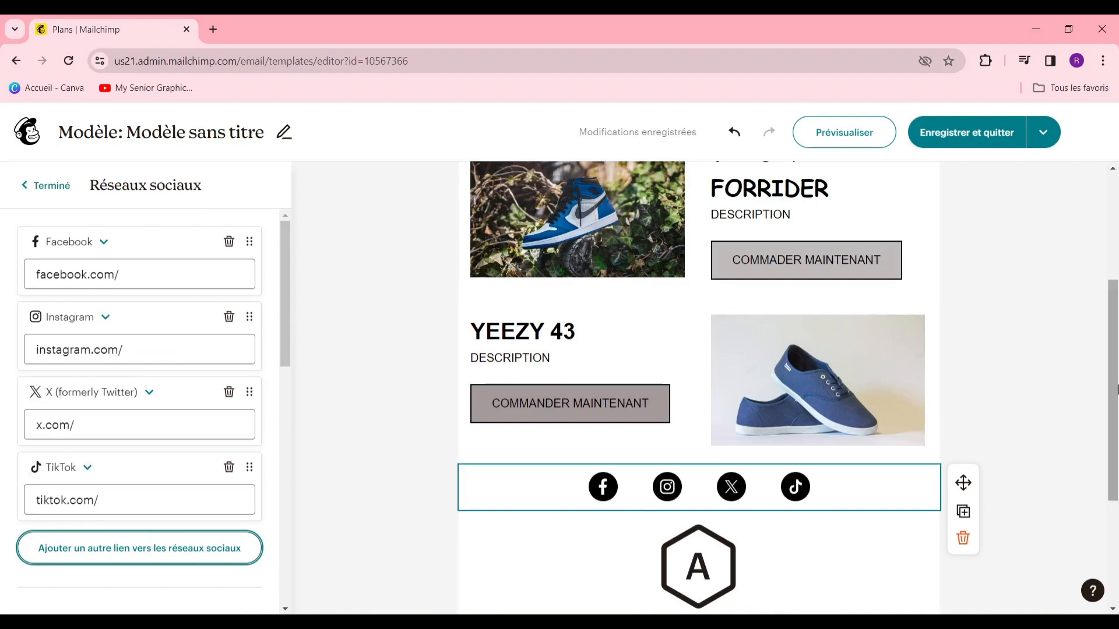
- Examine the footer text block's settings and review the newsletter from its title down to the logo
{"action": "scroll", "coordinate": [861, 472], "scroll_direction": "down", "scroll_amount": 3}
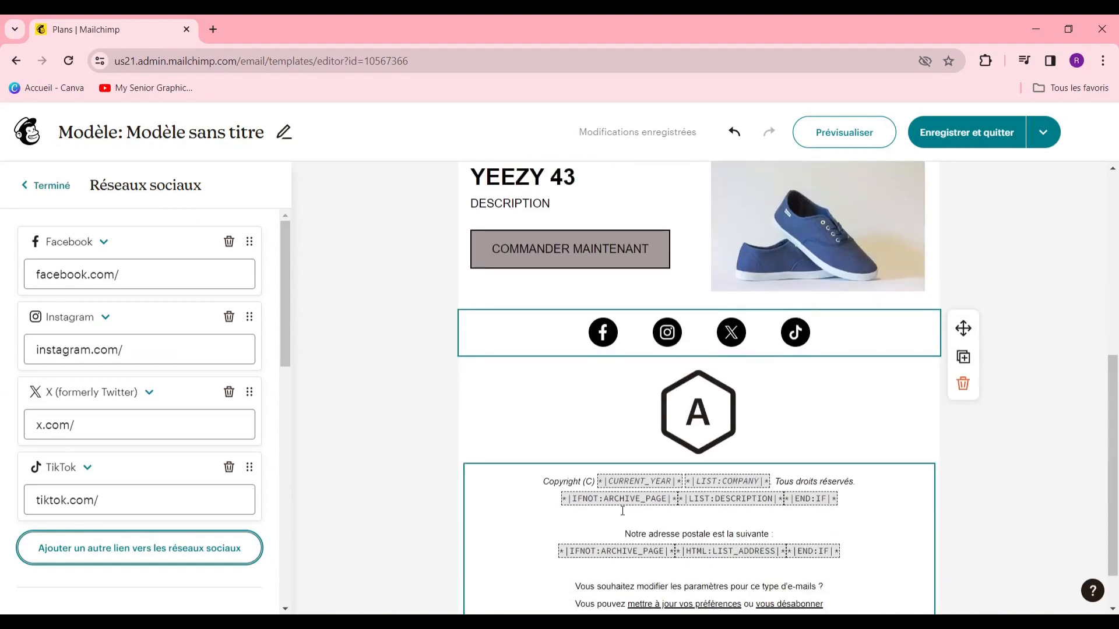
{"action": "left_click", "coordinate": [688, 539]}
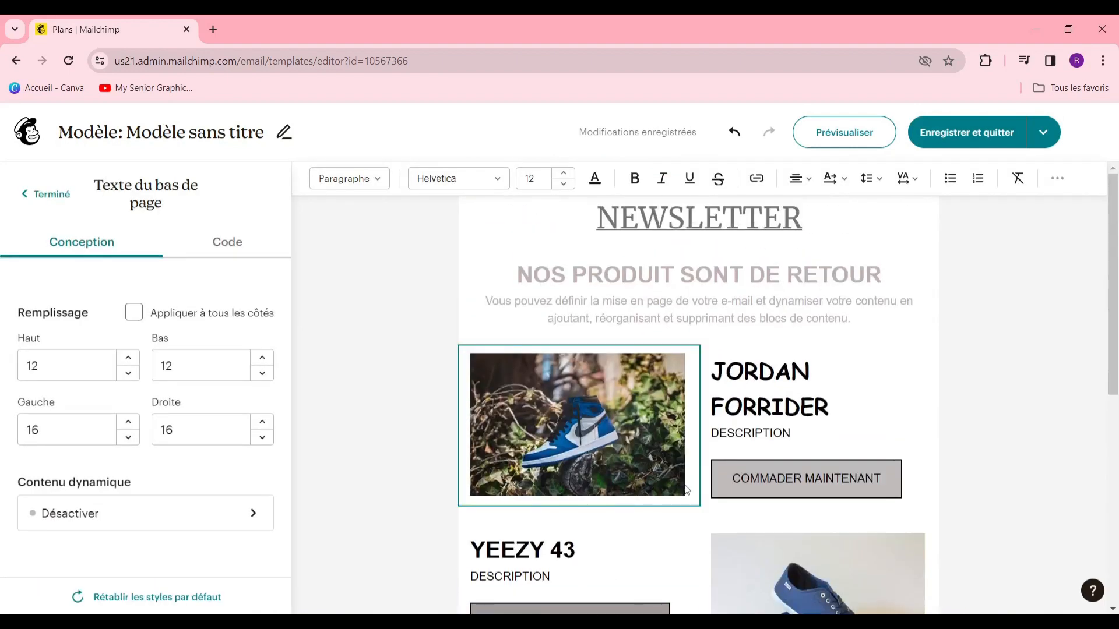
{"action": "left_click", "coordinate": [367, 327]}
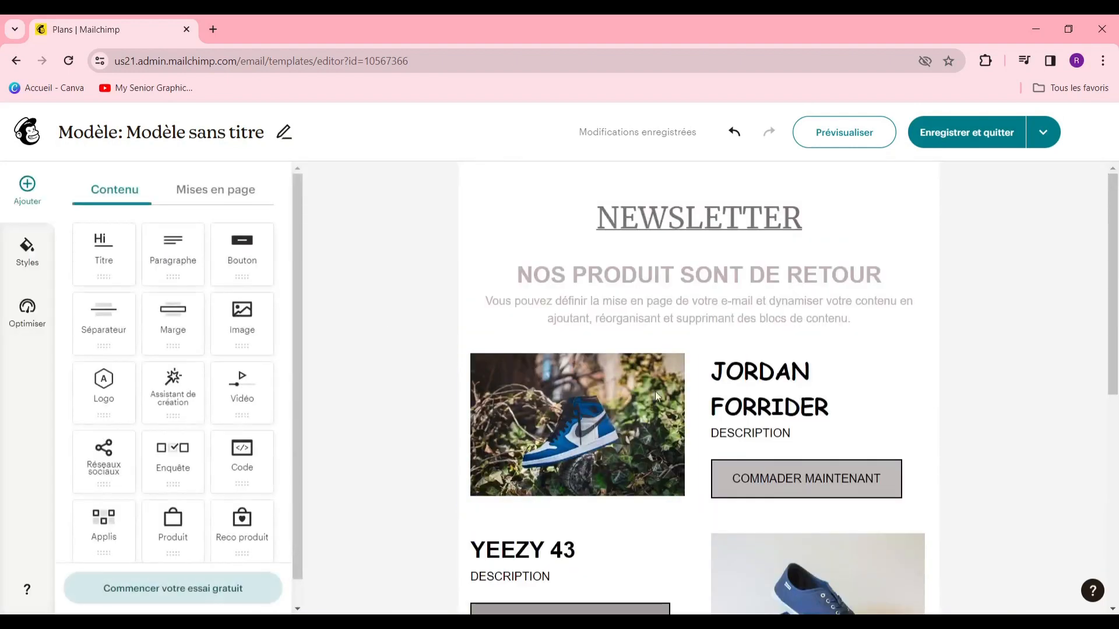
{"action": "scroll", "coordinate": [655, 384], "scroll_direction": "down", "scroll_amount": 7}
{"action": "scroll", "coordinate": [655, 380], "scroll_direction": "up", "scroll_amount": 5}
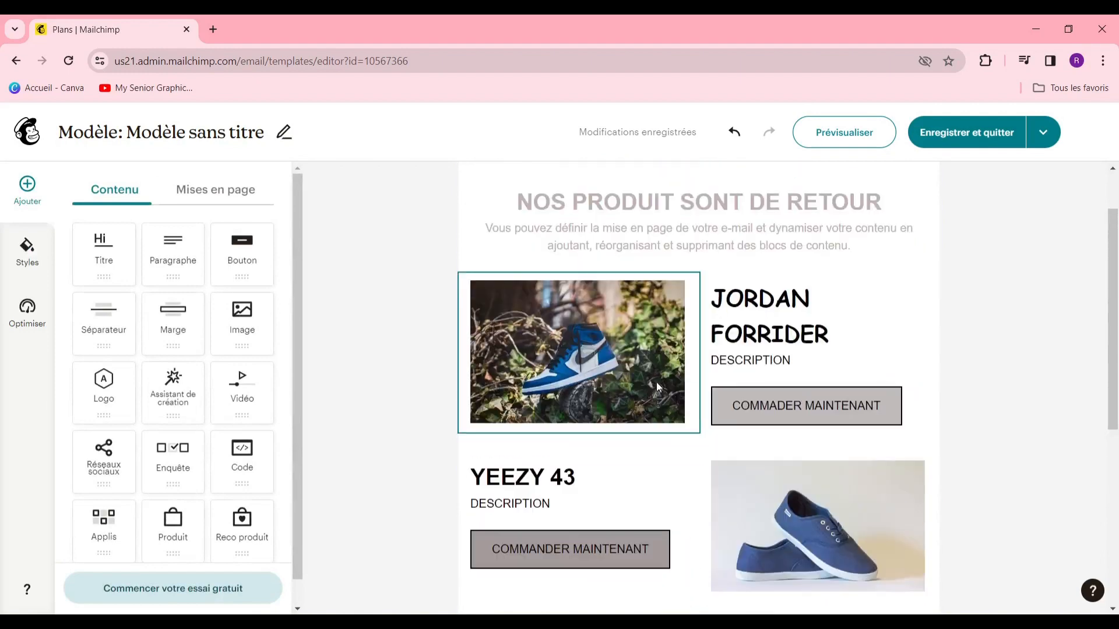
{"action": "scroll", "coordinate": [407, 353], "scroll_direction": "down", "scroll_amount": 3}
{"action": "scroll", "coordinate": [242, 391], "scroll_direction": "down", "scroll_amount": 1}
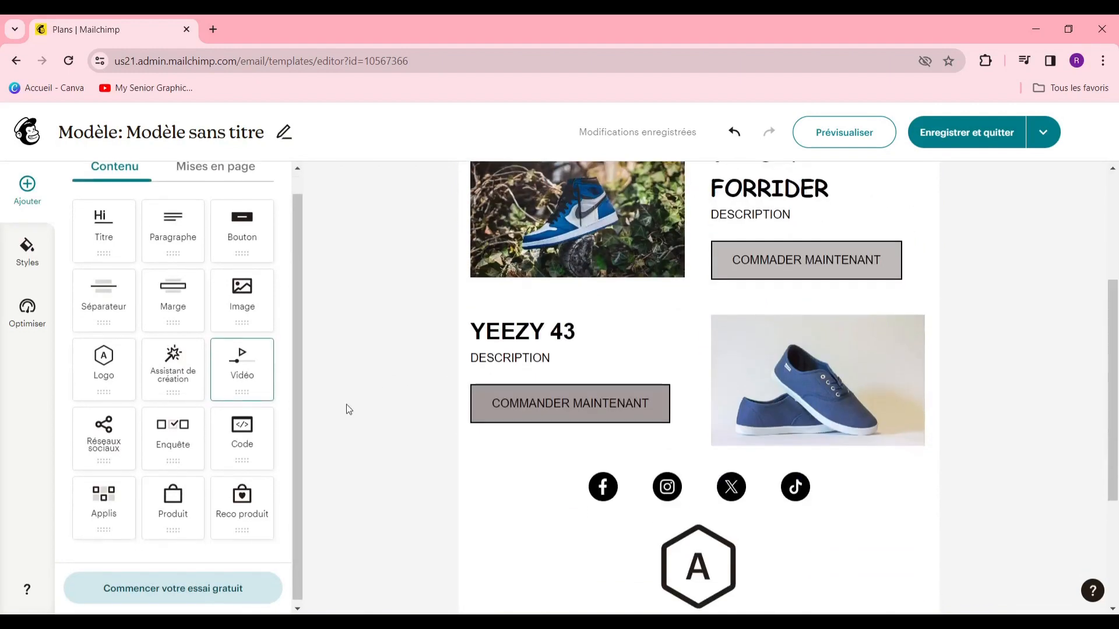
{"action": "scroll", "coordinate": [483, 359], "scroll_direction": "up", "scroll_amount": 3}
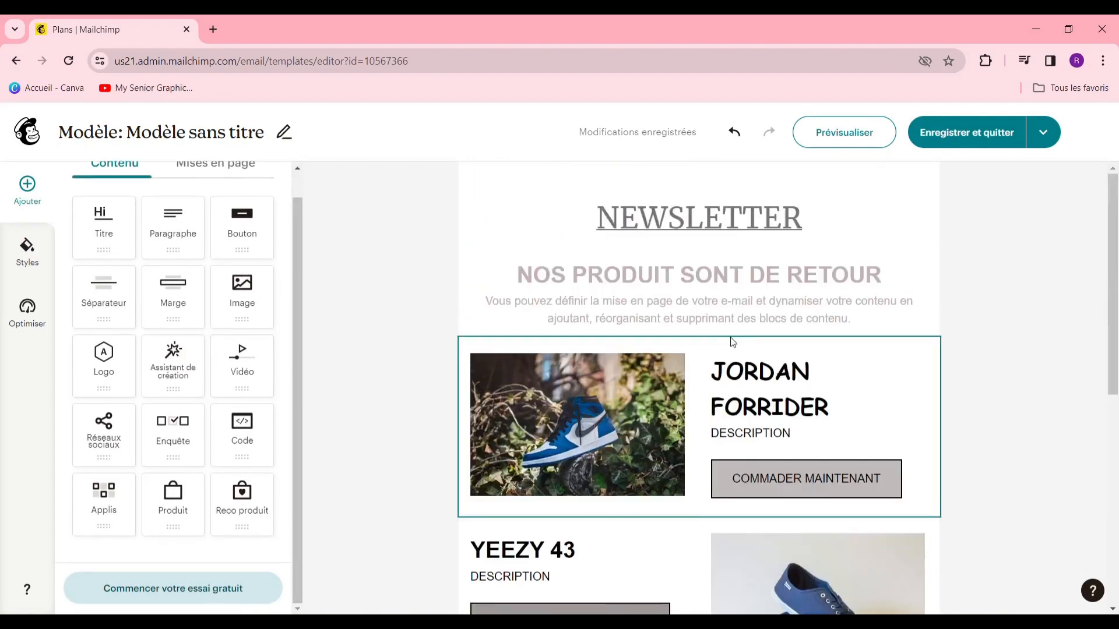
- Give the NEWSLETTER title block a pale yellow background, #FCFEB6
{"action": "left_click", "coordinate": [518, 226]}
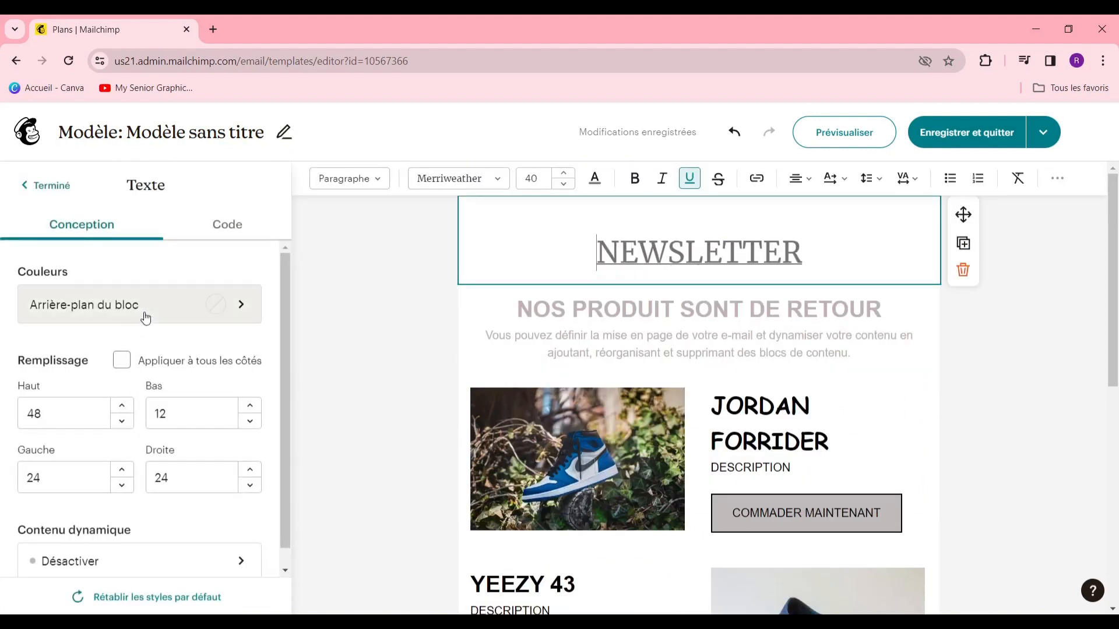
{"action": "left_click", "coordinate": [169, 317]}
{"action": "left_click", "coordinate": [40, 284]}
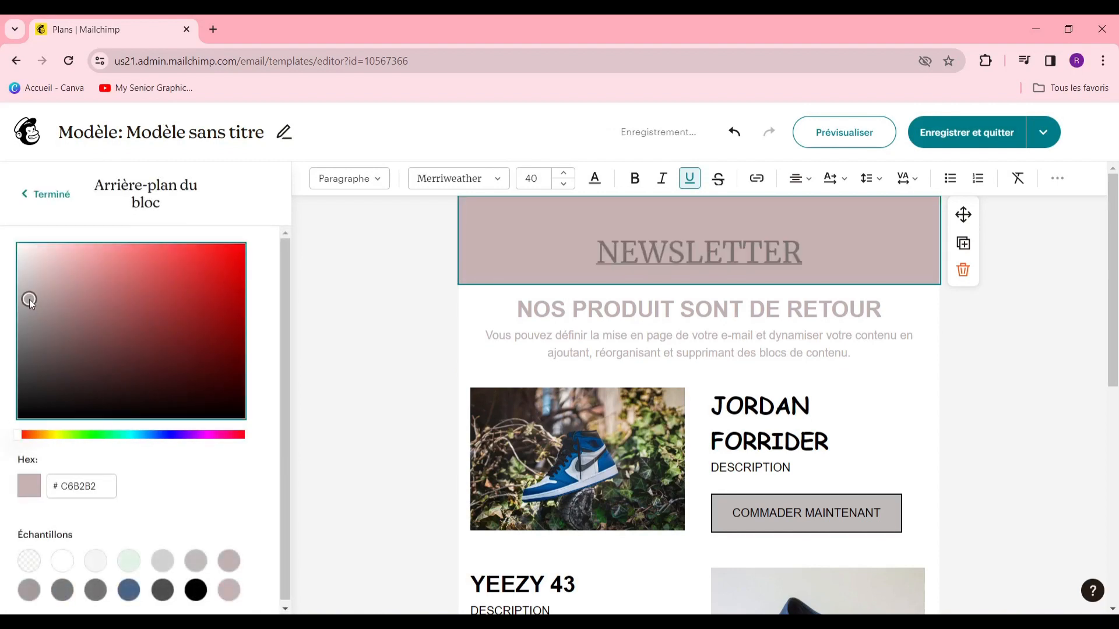
{"action": "left_click_drag", "start_coordinate": [31, 302], "coordinate": [47, 259]}
{"action": "left_click", "coordinate": [58, 434]}
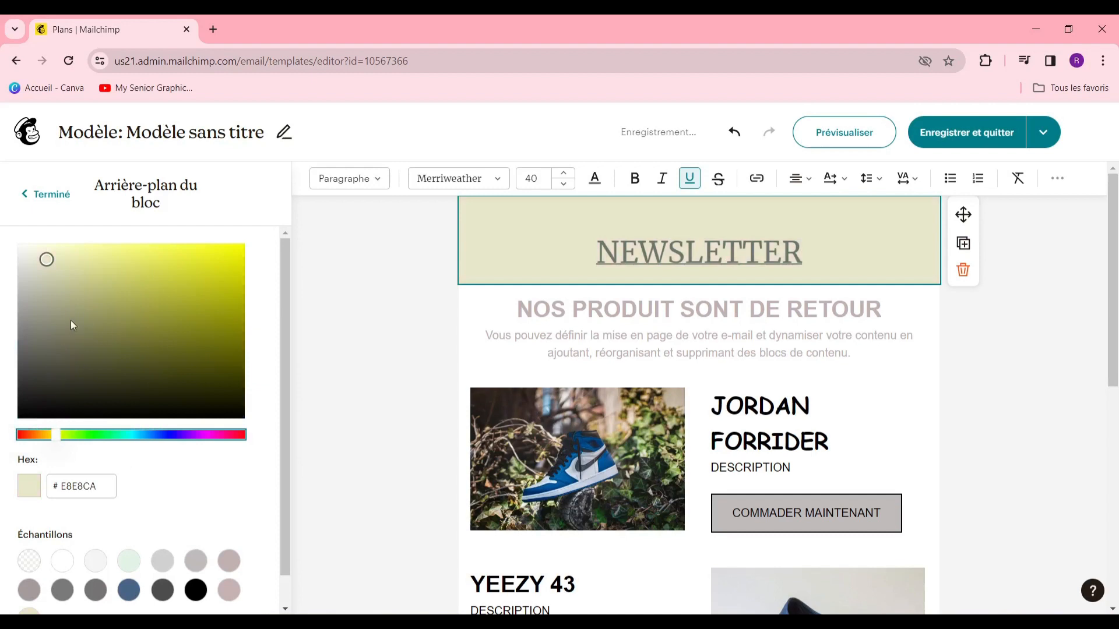
{"action": "left_click_drag", "start_coordinate": [71, 321], "coordinate": [81, 245]}
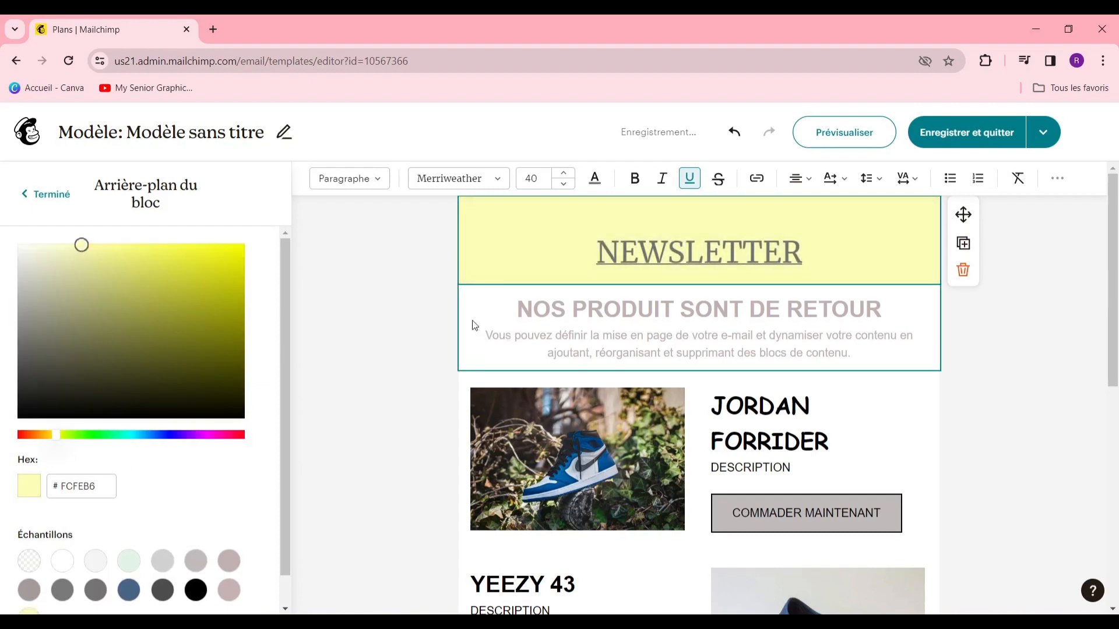
- Extend the pale yellow #FCFEB6 background to the "NOS PRODUIT SONT DE RETOUR" block and the rest of the layout
{"action": "left_click", "coordinate": [436, 330]}
{"action": "left_click", "coordinate": [121, 287]}
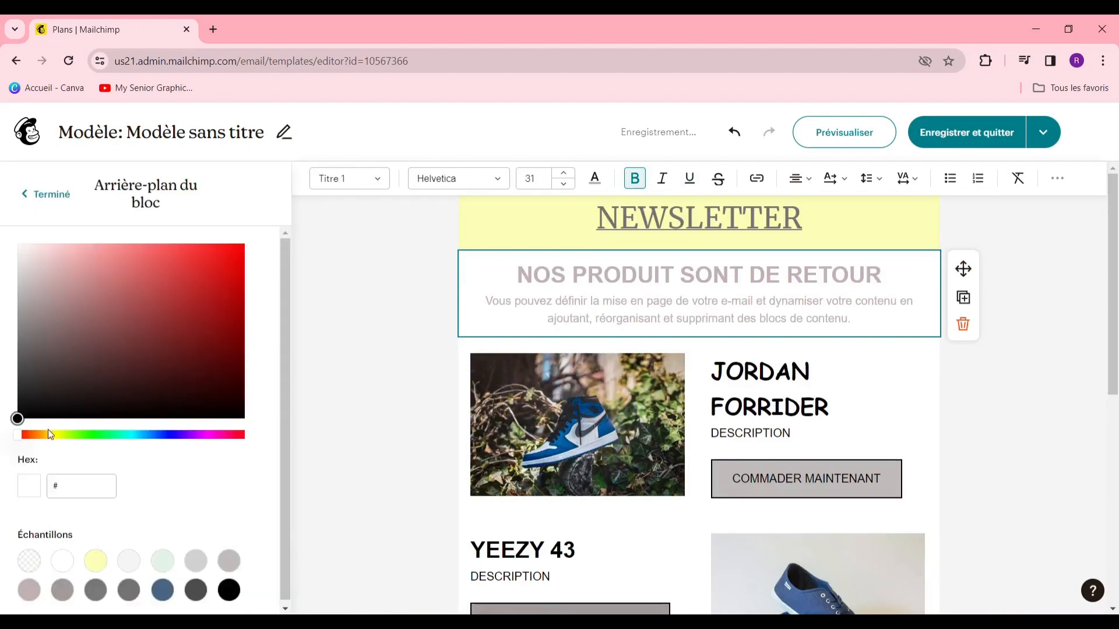
{"action": "left_click", "coordinate": [58, 435]}
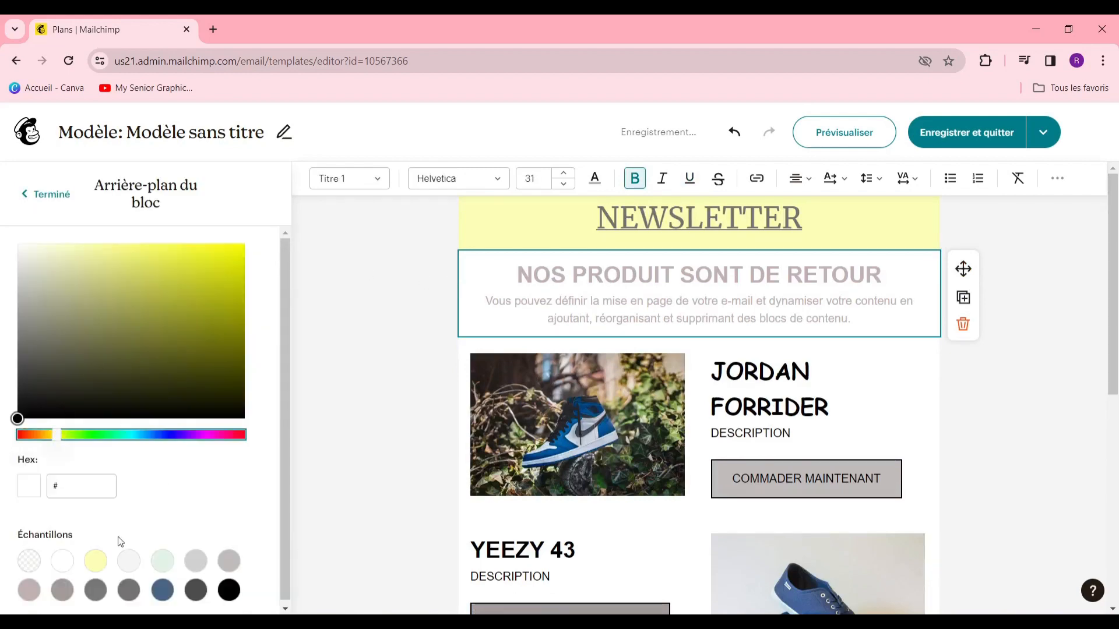
{"action": "left_click", "coordinate": [497, 292]}
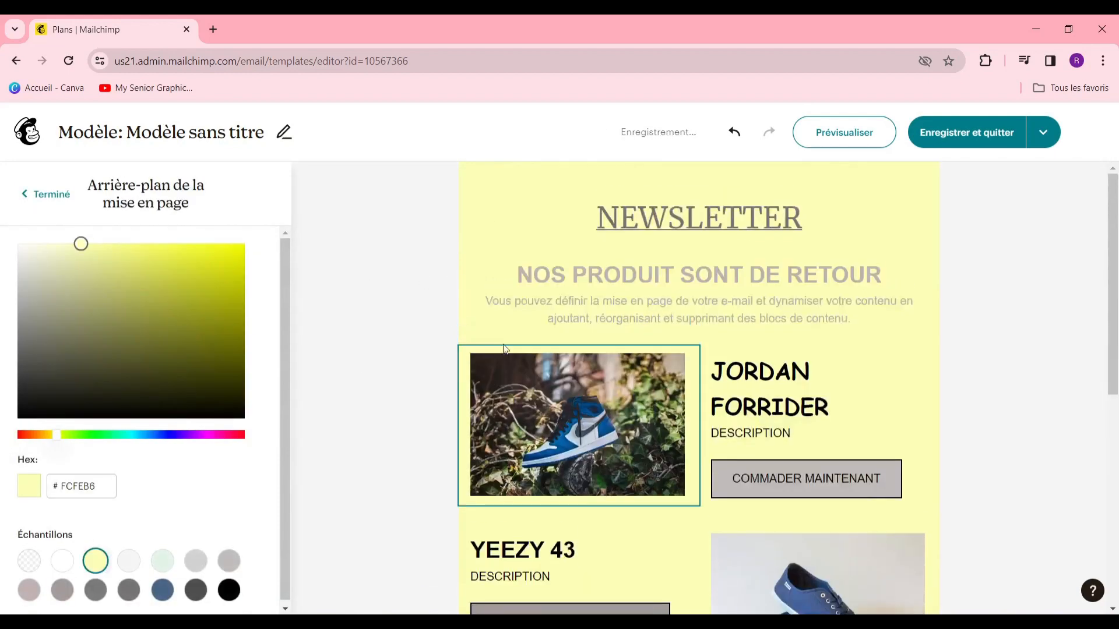
{"action": "scroll", "coordinate": [524, 356], "scroll_direction": "down", "scroll_amount": 2}
{"action": "left_click", "coordinate": [435, 362]}
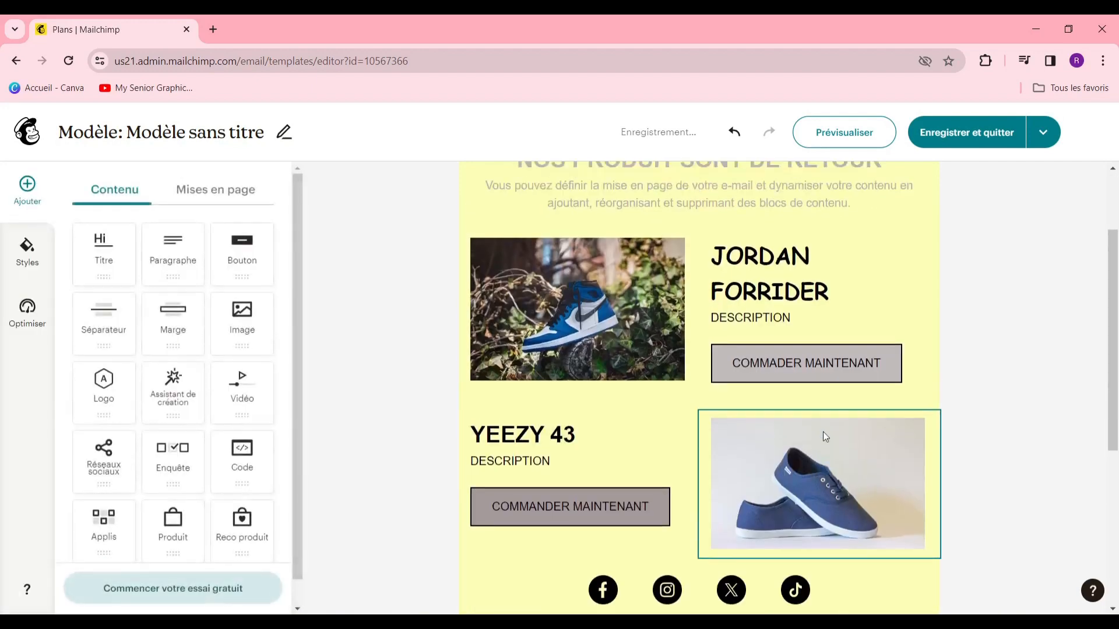
- Save the newsletter template, exit the editor and look over the list of all campaigns
{"action": "scroll", "coordinate": [825, 436], "scroll_direction": "up", "scroll_amount": 2}
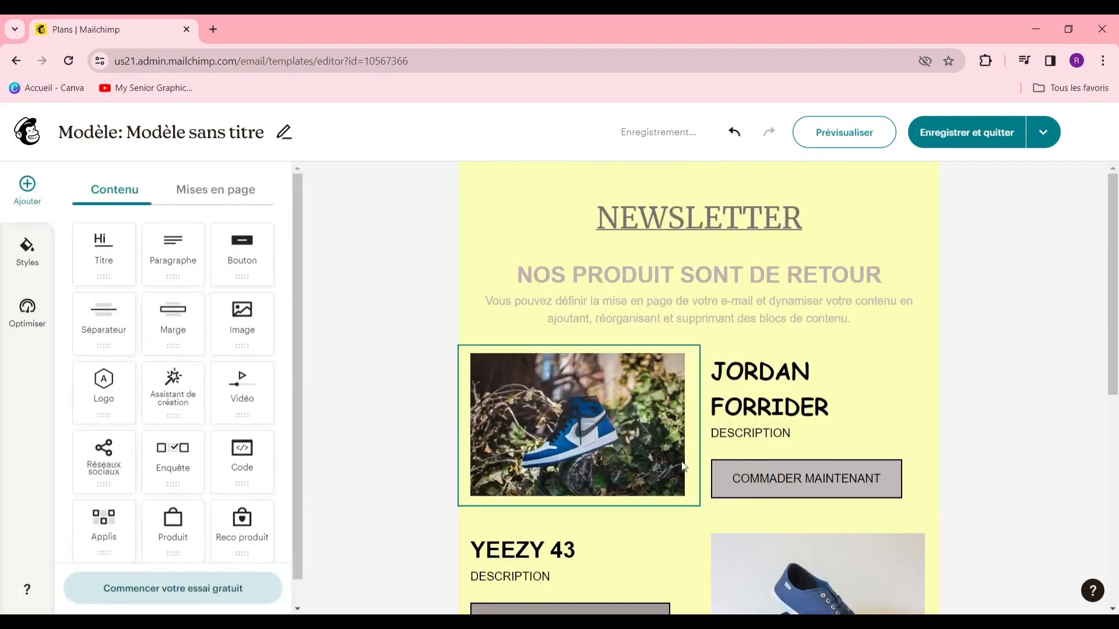
{"action": "left_click", "coordinate": [978, 145]}
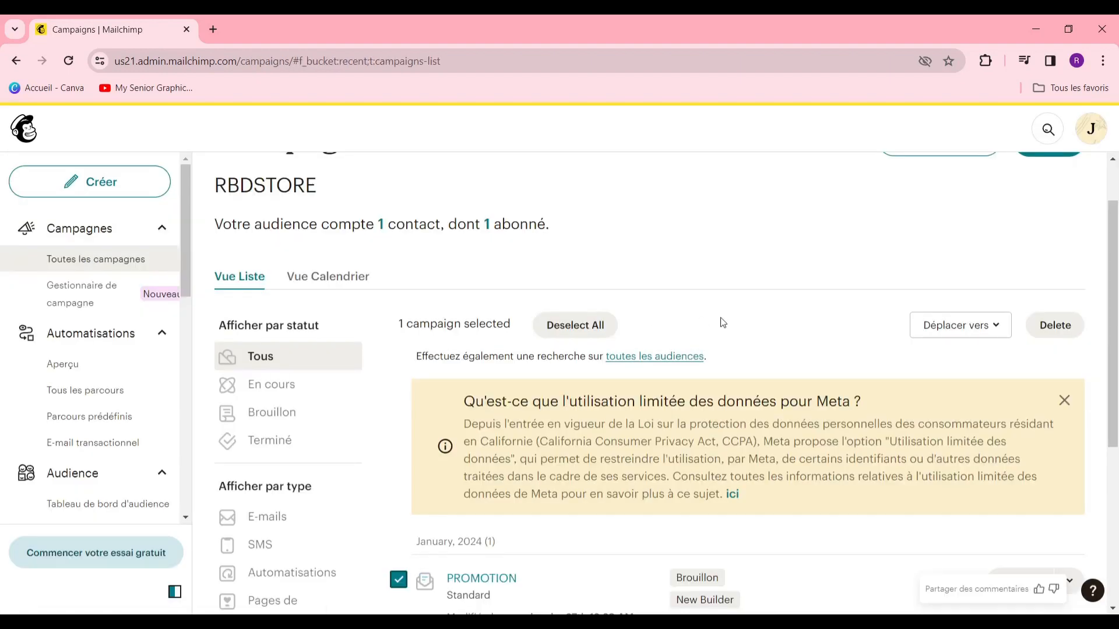
{"action": "scroll", "coordinate": [722, 322], "scroll_direction": "down", "scroll_amount": 3}
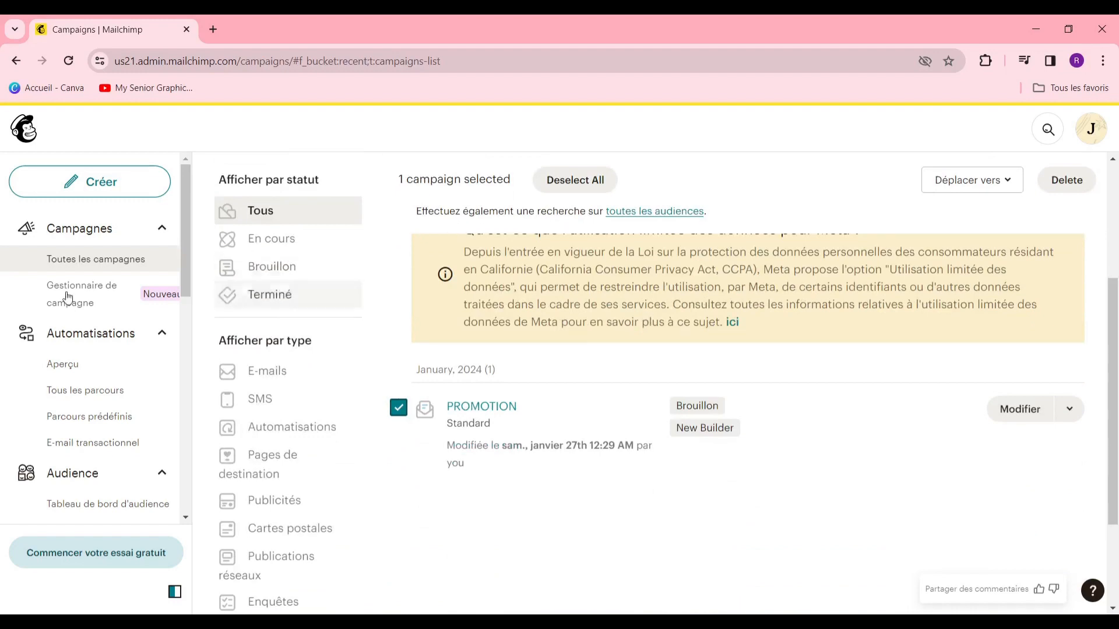